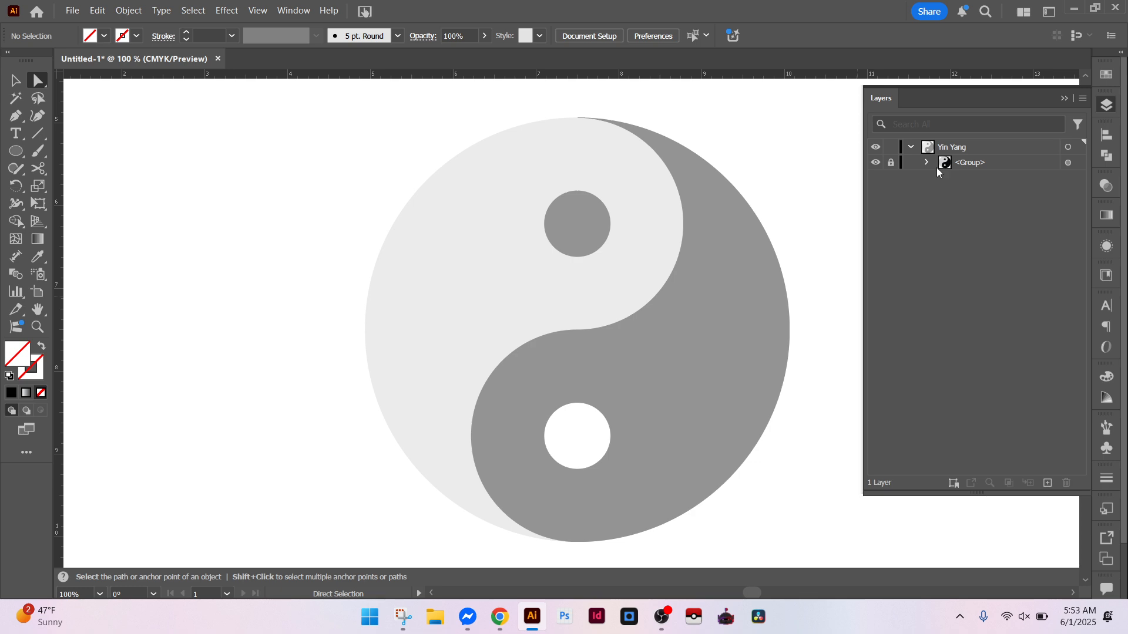
pyautogui.click(892, 163)
pyautogui.click(1079, 164)
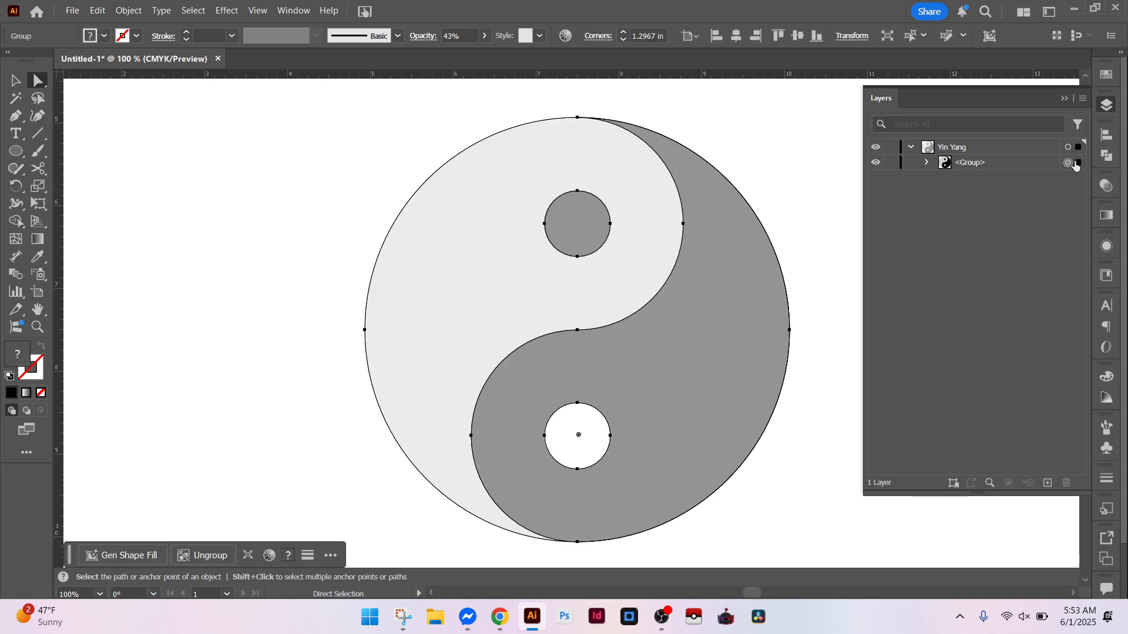
pyautogui.click(891, 163)
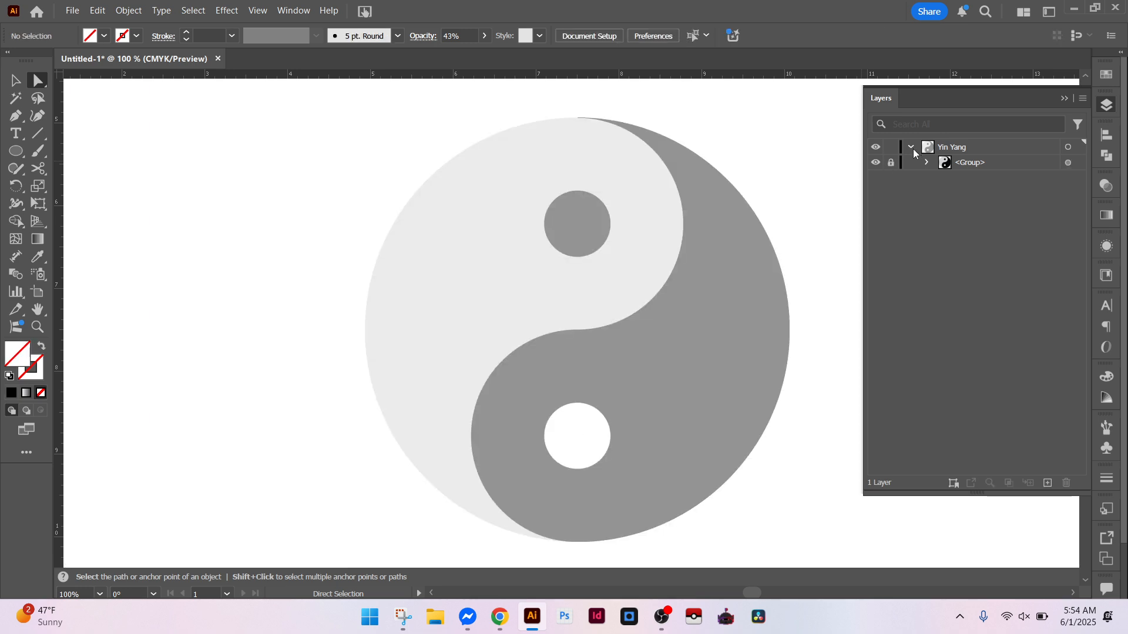
# Step: Collapse the Yin Yang layer, add two new layers above it, and rename Layer 2 as Guides
pyautogui.click(911, 148)
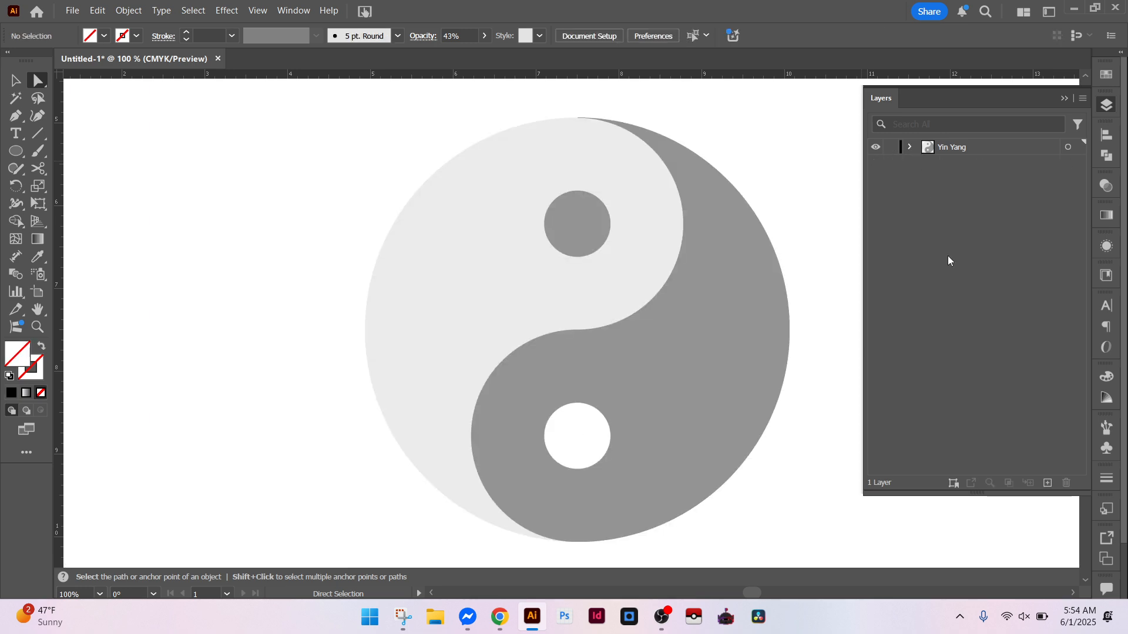
pyautogui.click(1047, 483)
pyautogui.click(1047, 482)
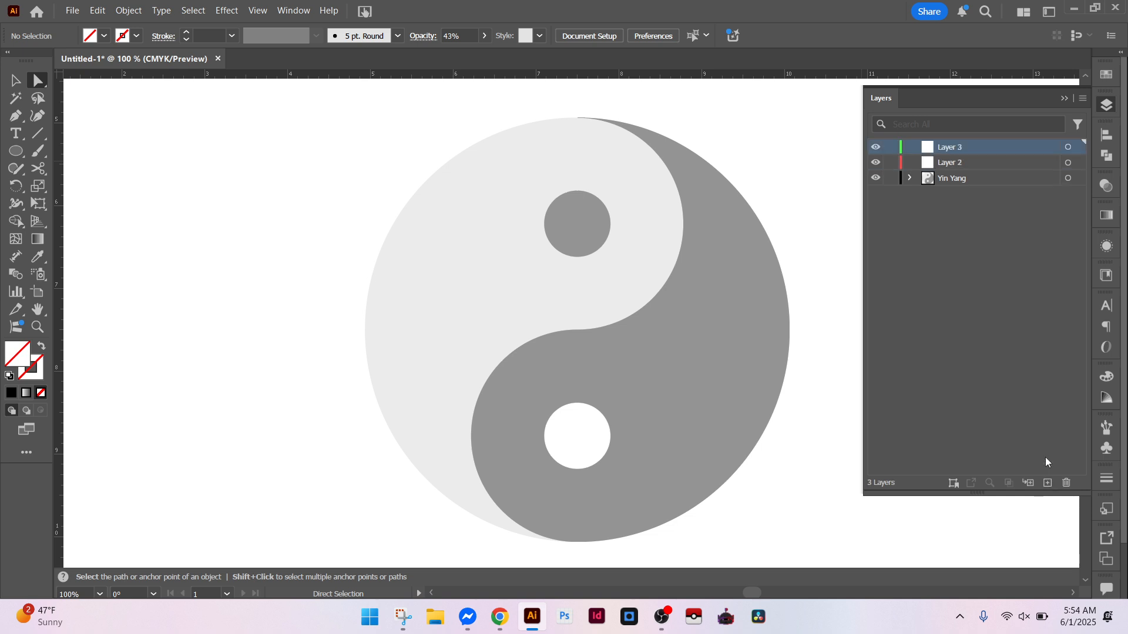
pyautogui.doubleClick(962, 165)
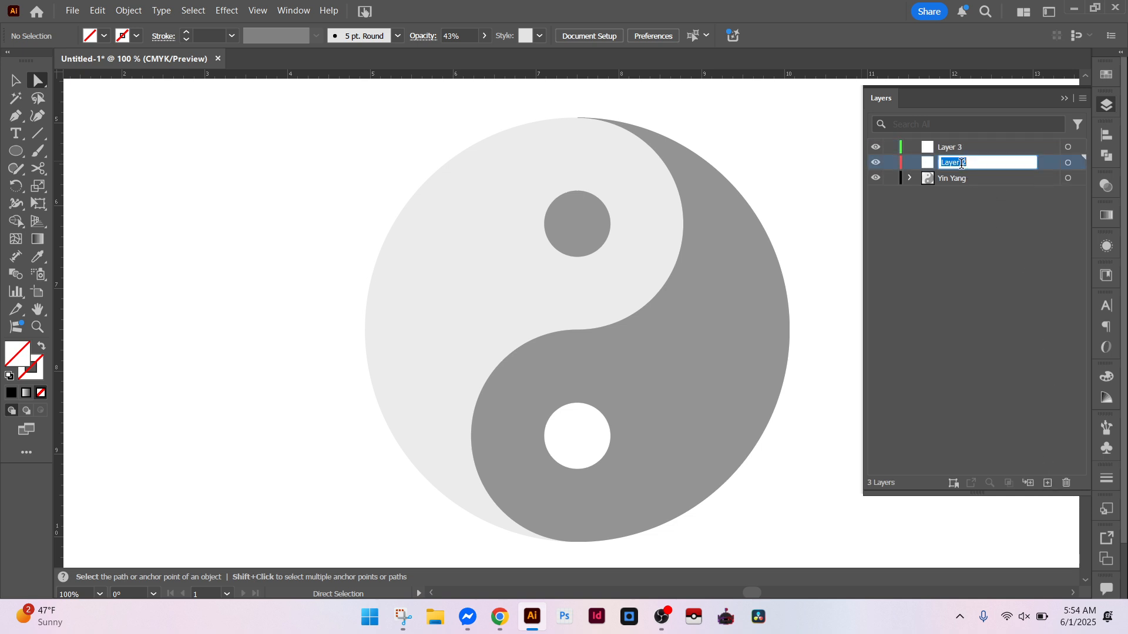
pyautogui.write('Guides')
pyautogui.press('Return')
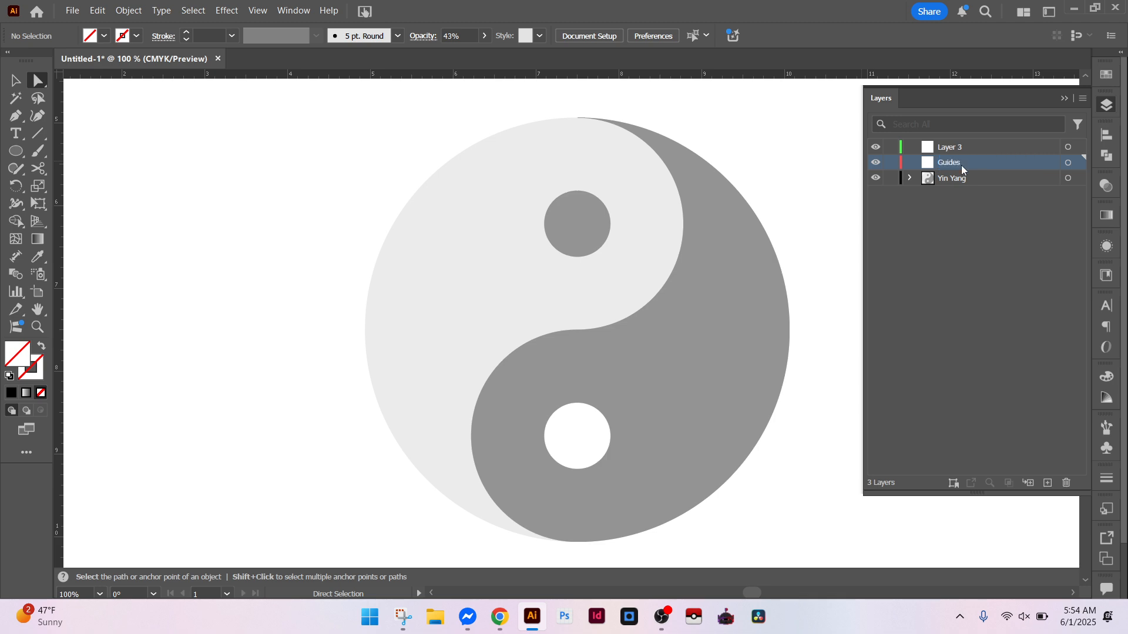
# Step: Move Layer 3 below the Yin Yang layer and rename it Working
pyautogui.moveTo(963, 143); pyautogui.dragTo(965, 217)
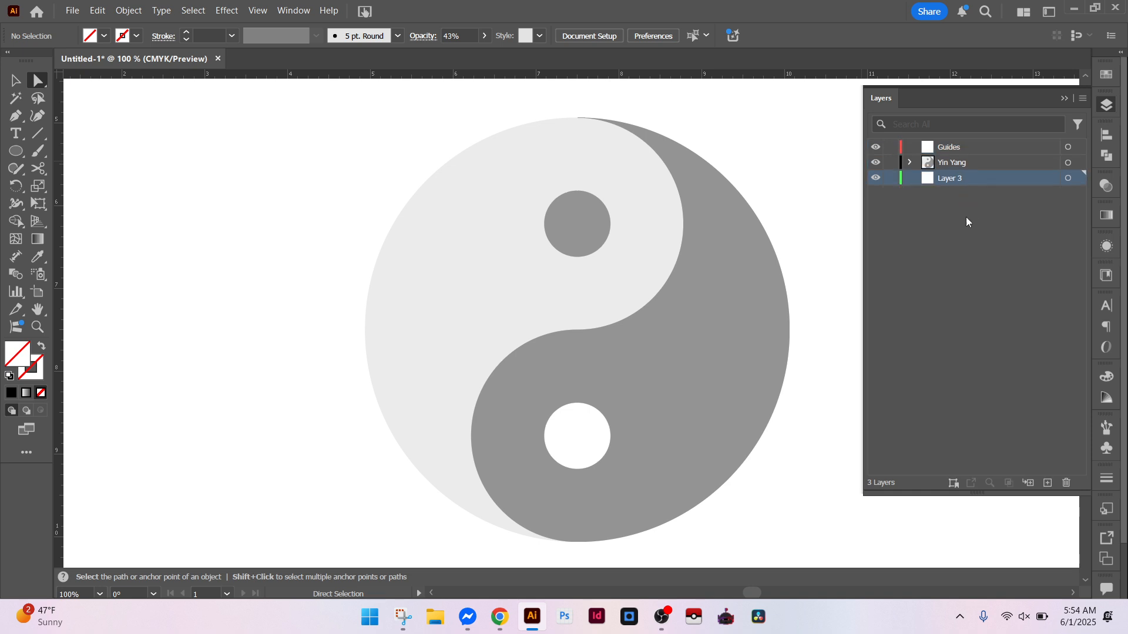
pyautogui.doubleClick(953, 179)
pyautogui.write('Working')
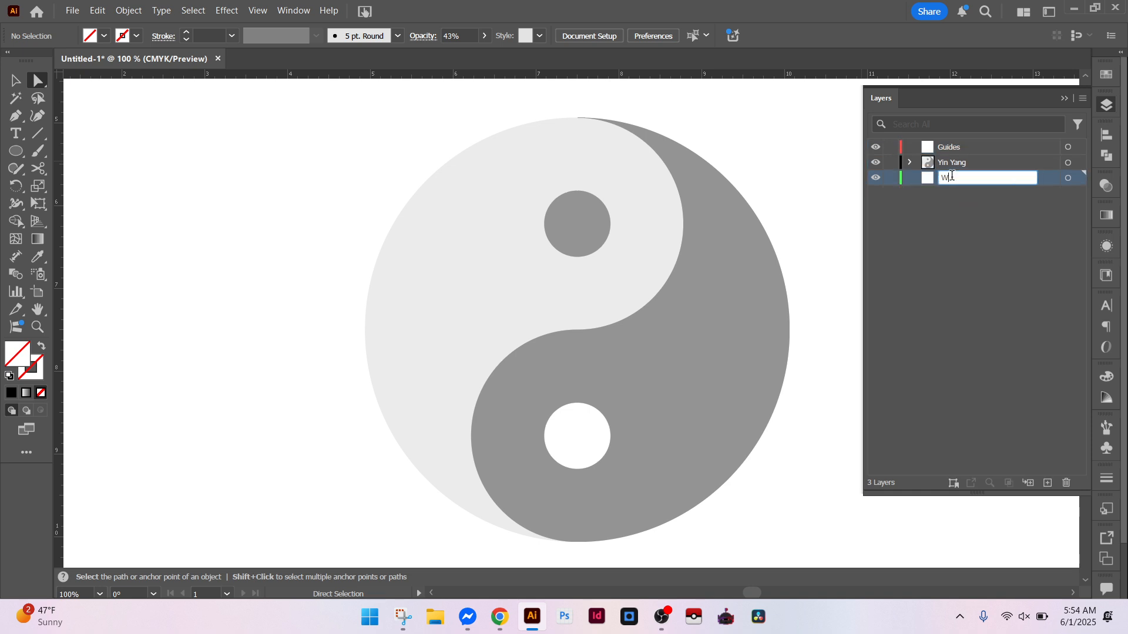
pyautogui.press('Return')
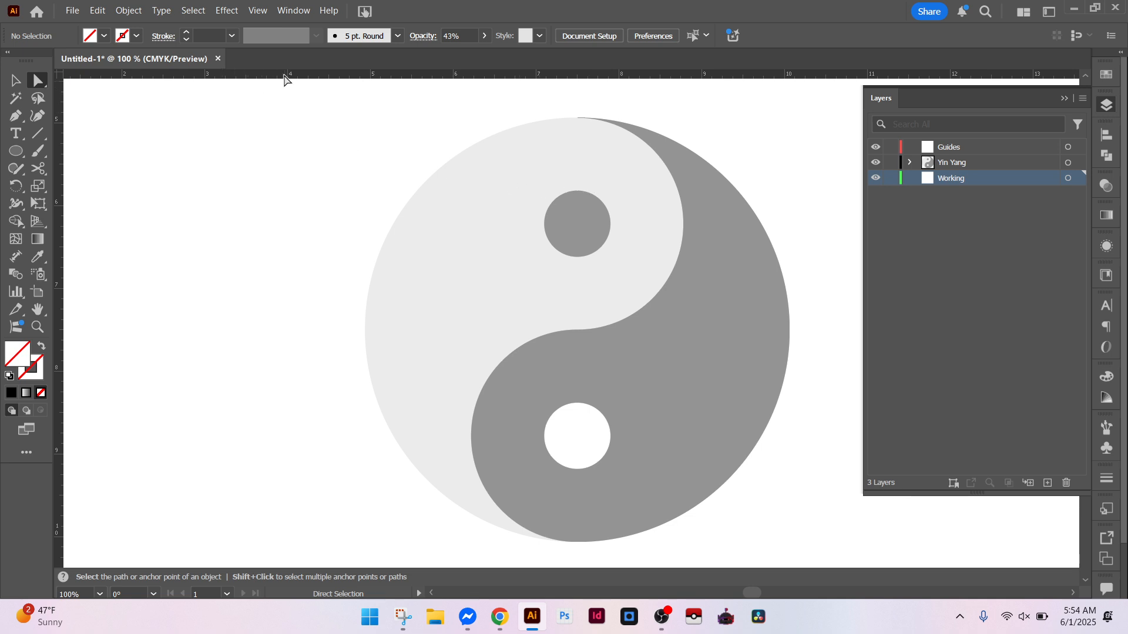
pyautogui.hotkey('ctrl', 'r')
pyautogui.hotkey('ctrl', 'r')
pyautogui.hotkey('ctrl', 'r')
pyautogui.hotkey('ctrl', 'r')
pyautogui.click(256, 11)
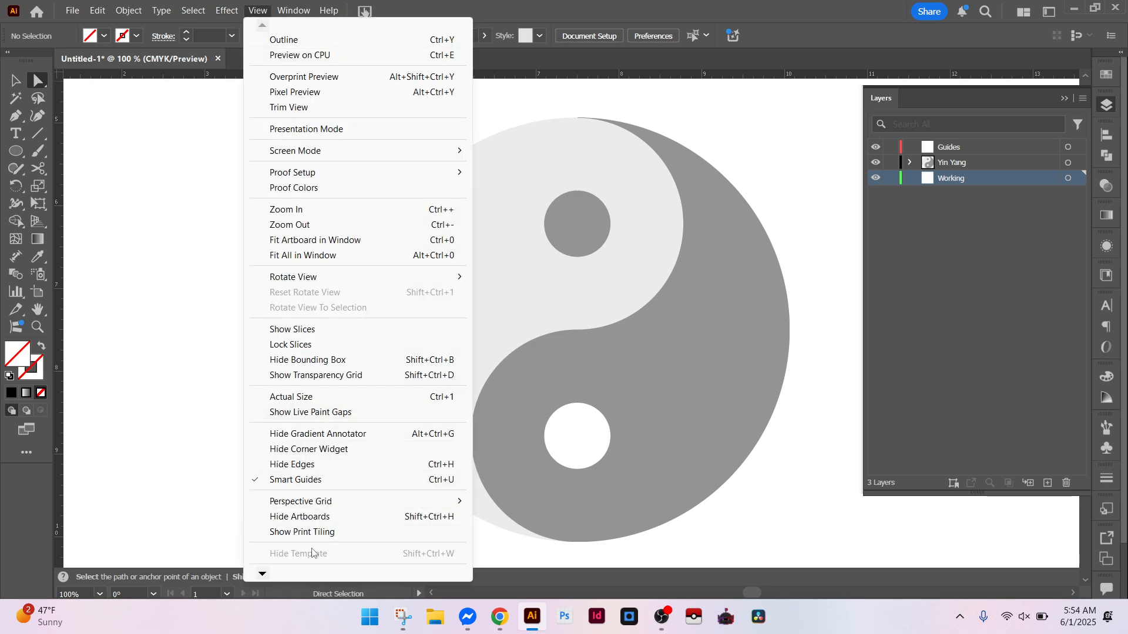
pyautogui.moveTo(305, 579)
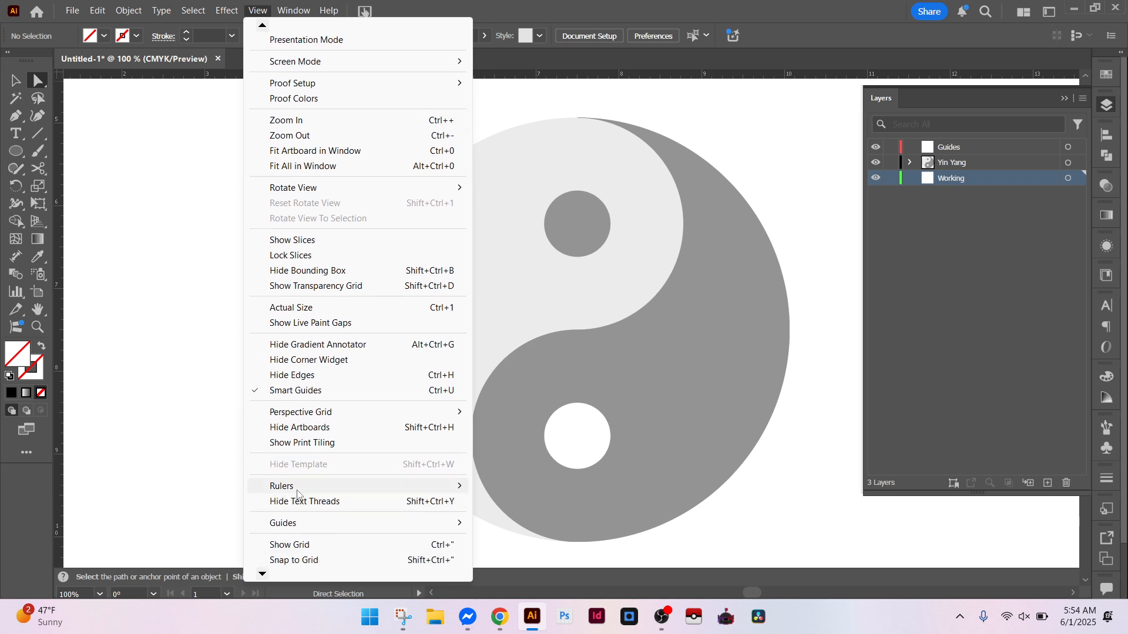
pyautogui.moveTo(297, 492)
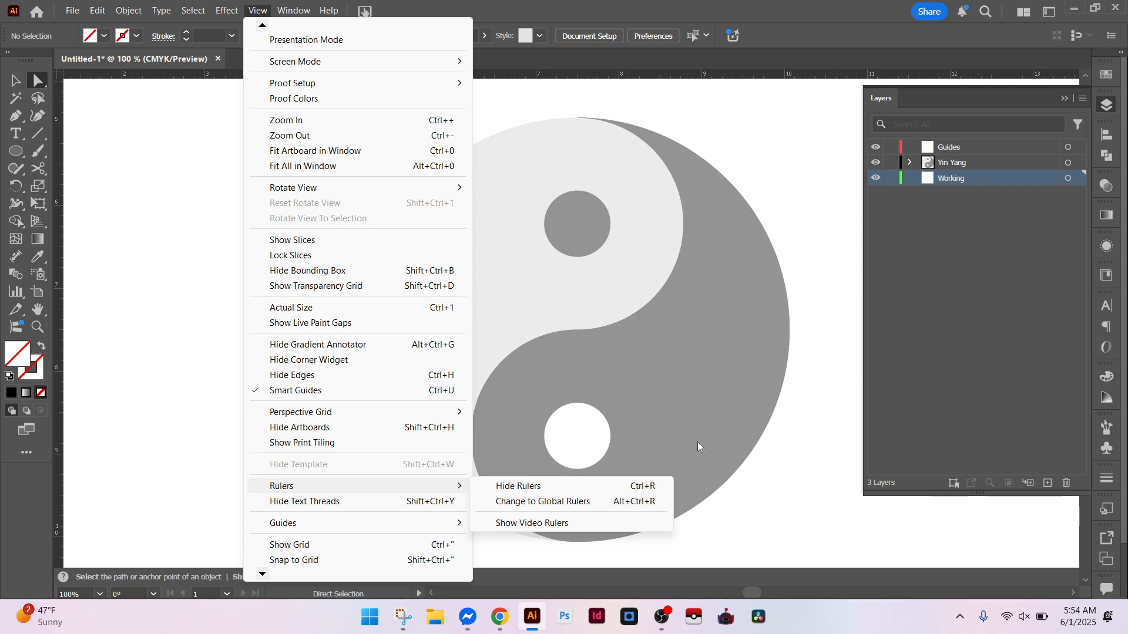
pyautogui.click(646, 486)
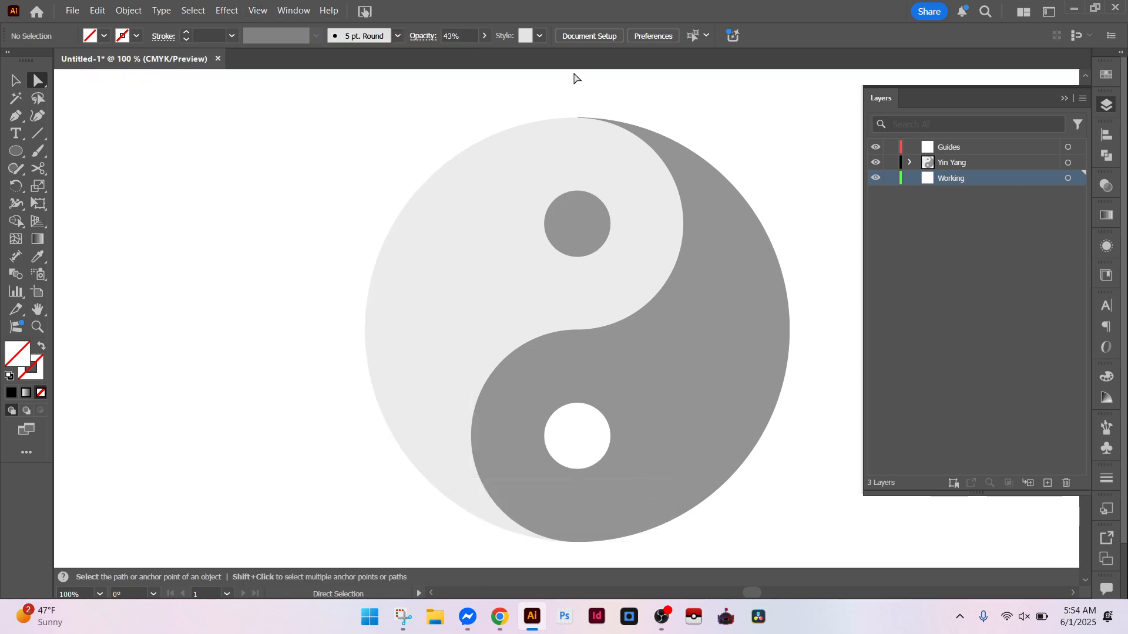
pyautogui.hotkey('ctrl', 'r')
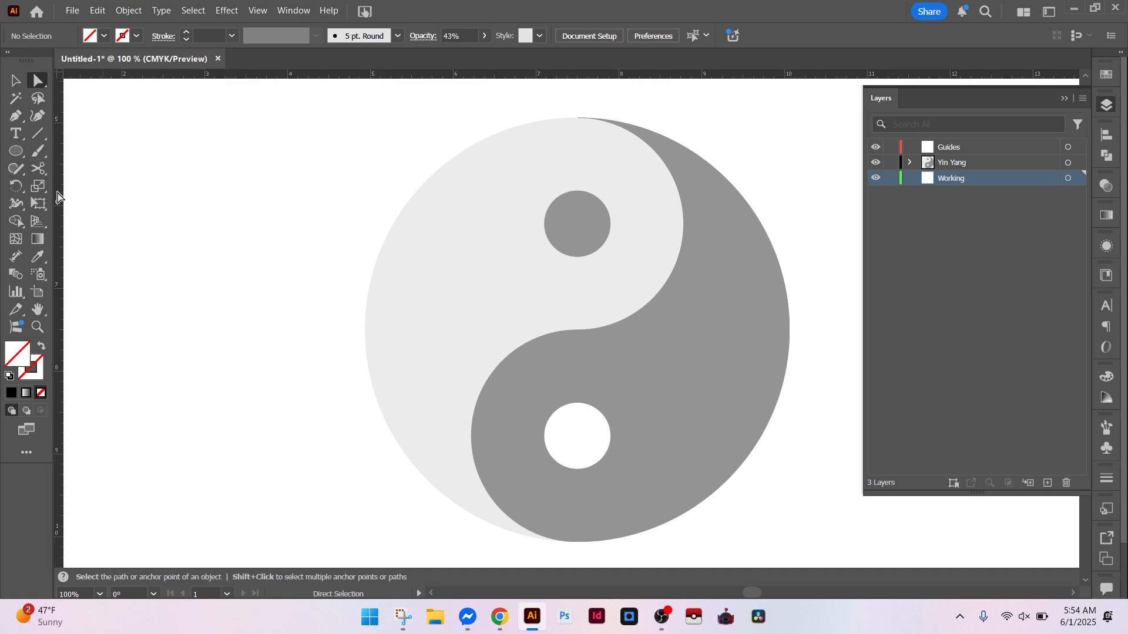
# Step: Add a vertical and a horizontal ruler guide on the Guides layer, each aligned to the center of the artboard
pyautogui.click(962, 147)
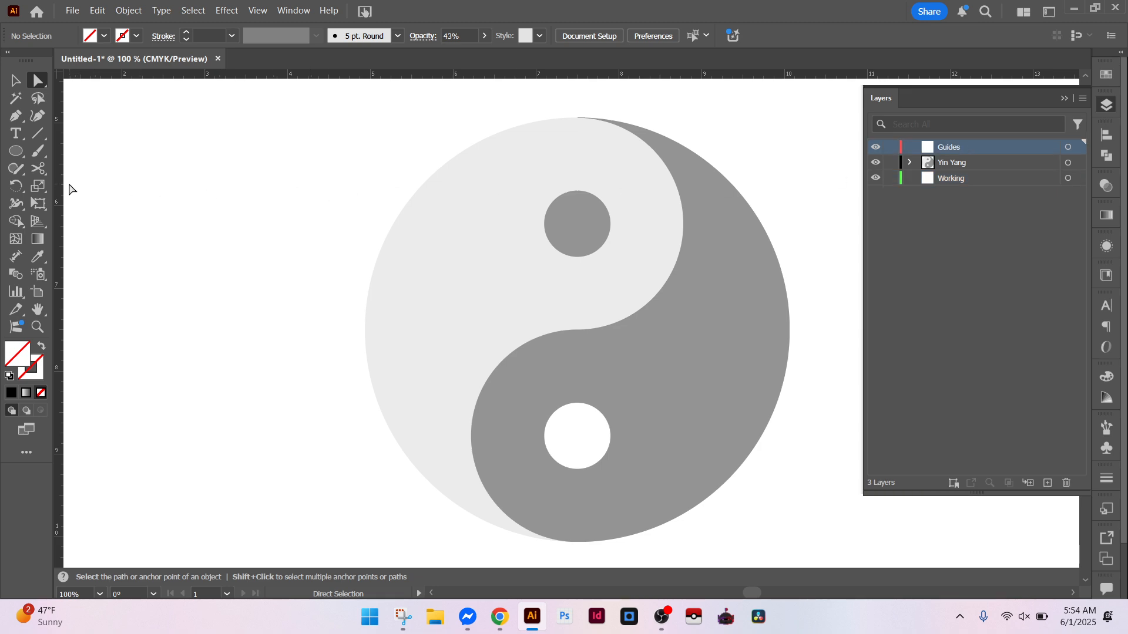
pyautogui.moveTo(60, 189); pyautogui.dragTo(156, 197)
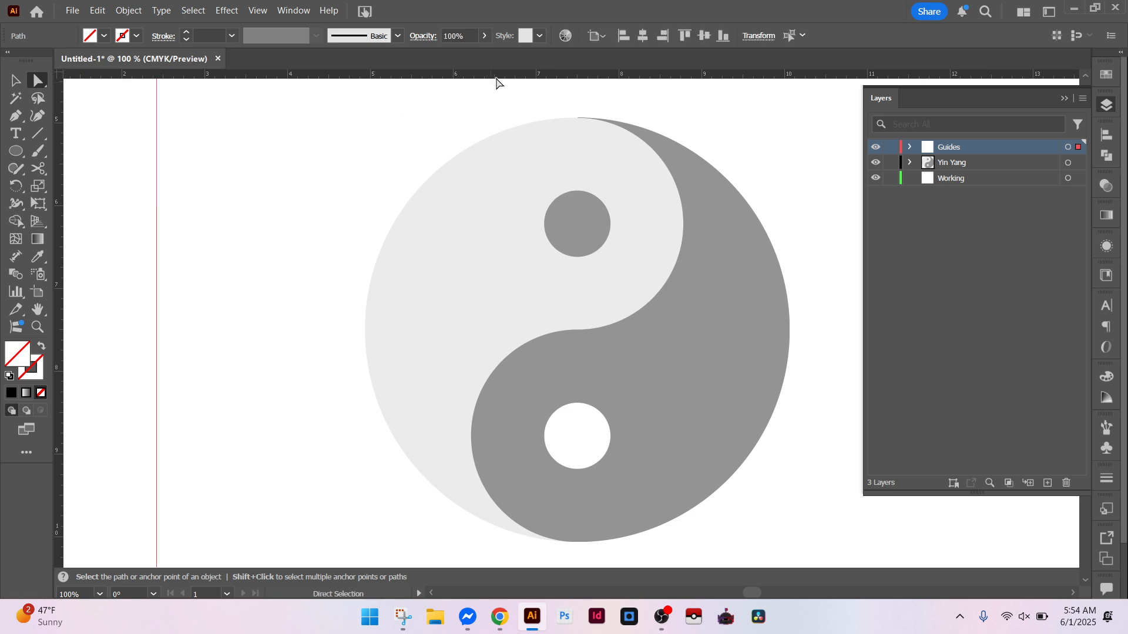
pyautogui.click(644, 35)
pyautogui.moveTo(630, 71); pyautogui.dragTo(629, 92)
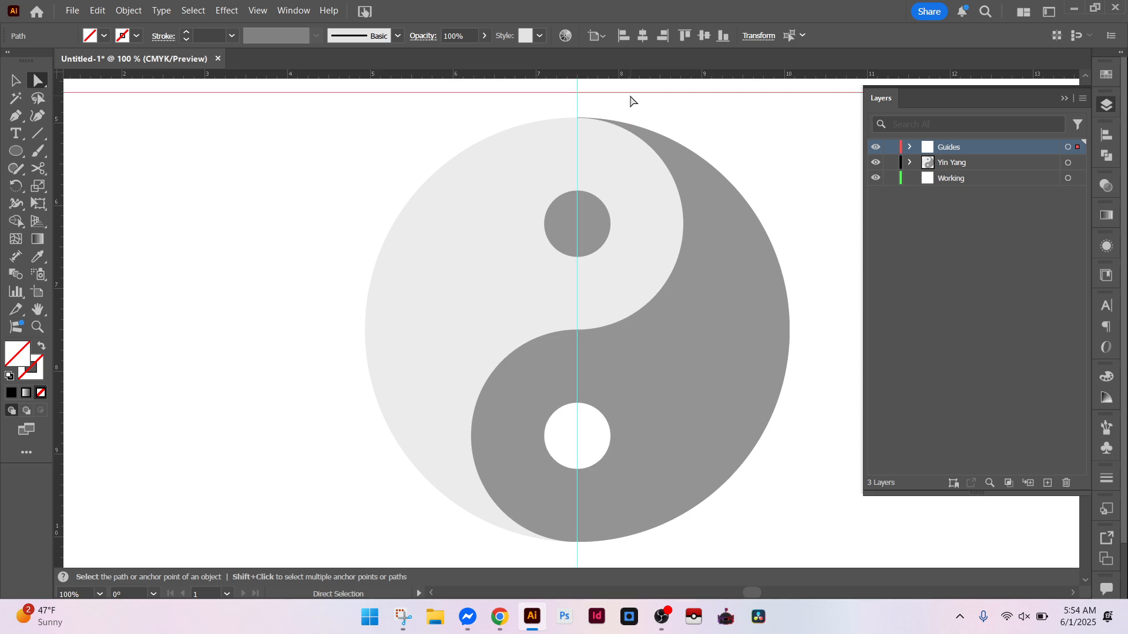
pyautogui.click(705, 36)
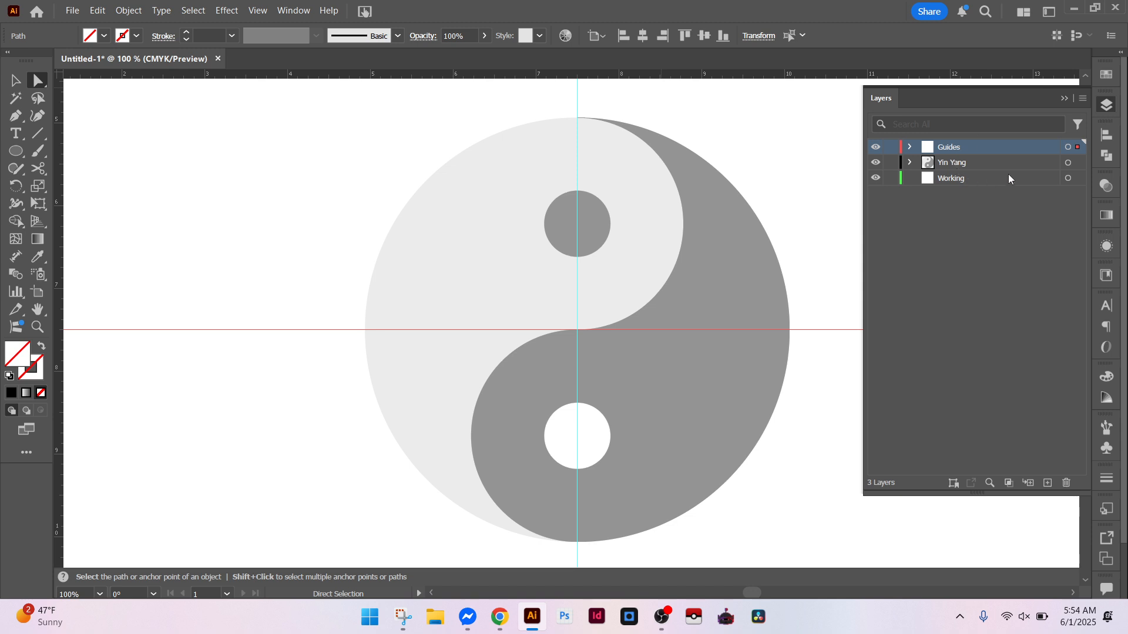
# Step: Unlock and select the group inside the Yin Yang layer, then collapse and lock the whole layer
pyautogui.click(909, 162)
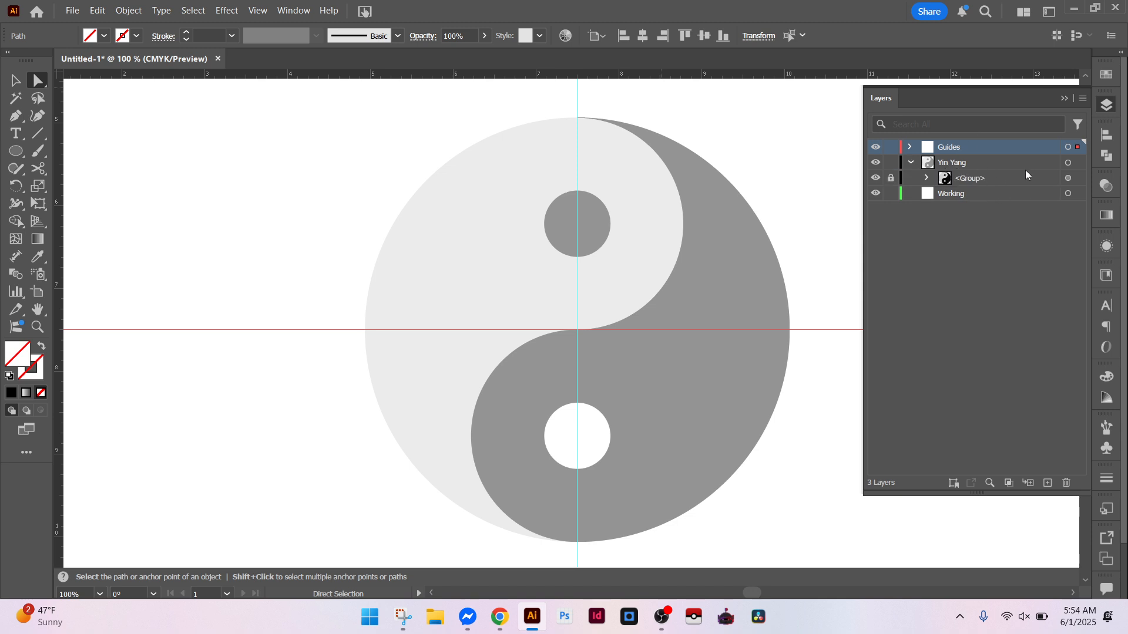
pyautogui.click(890, 178)
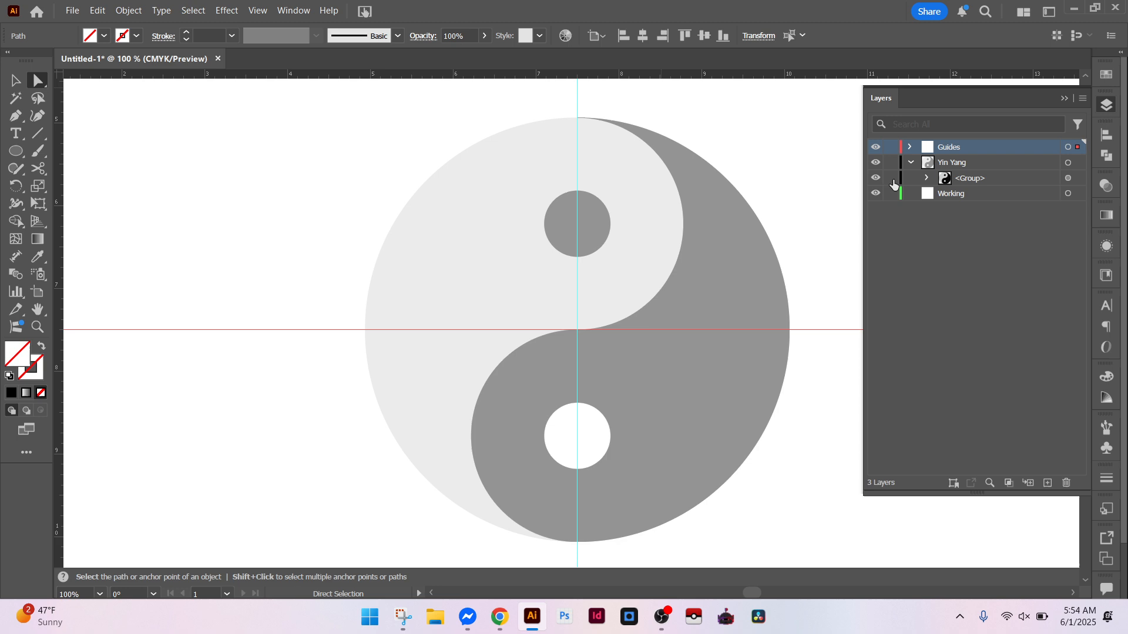
pyautogui.click(1068, 178)
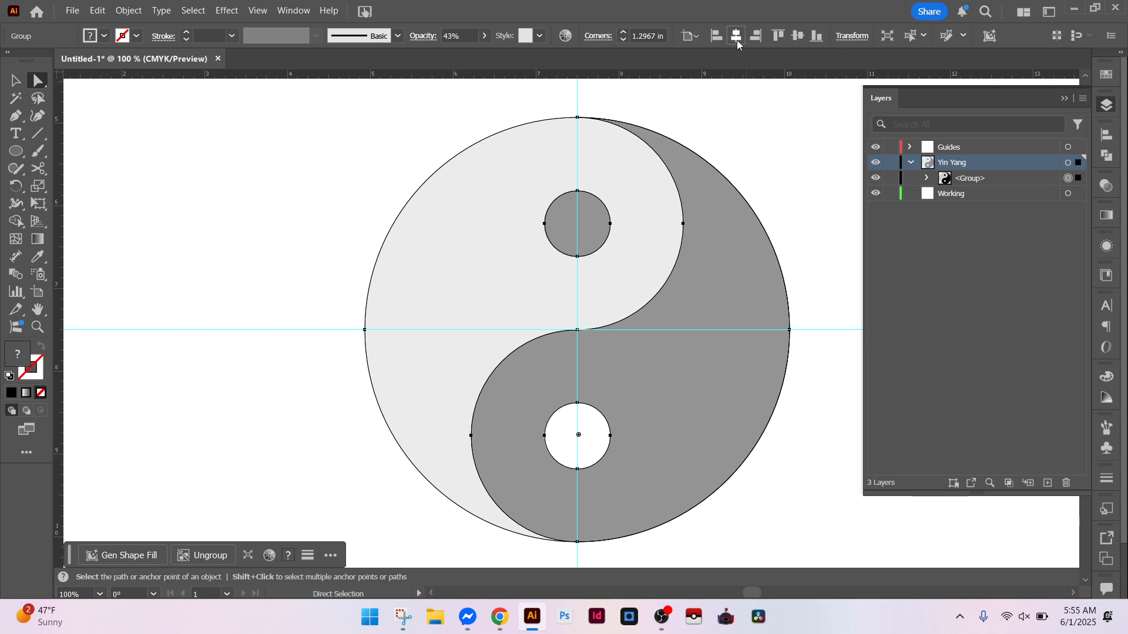
pyautogui.click(911, 163)
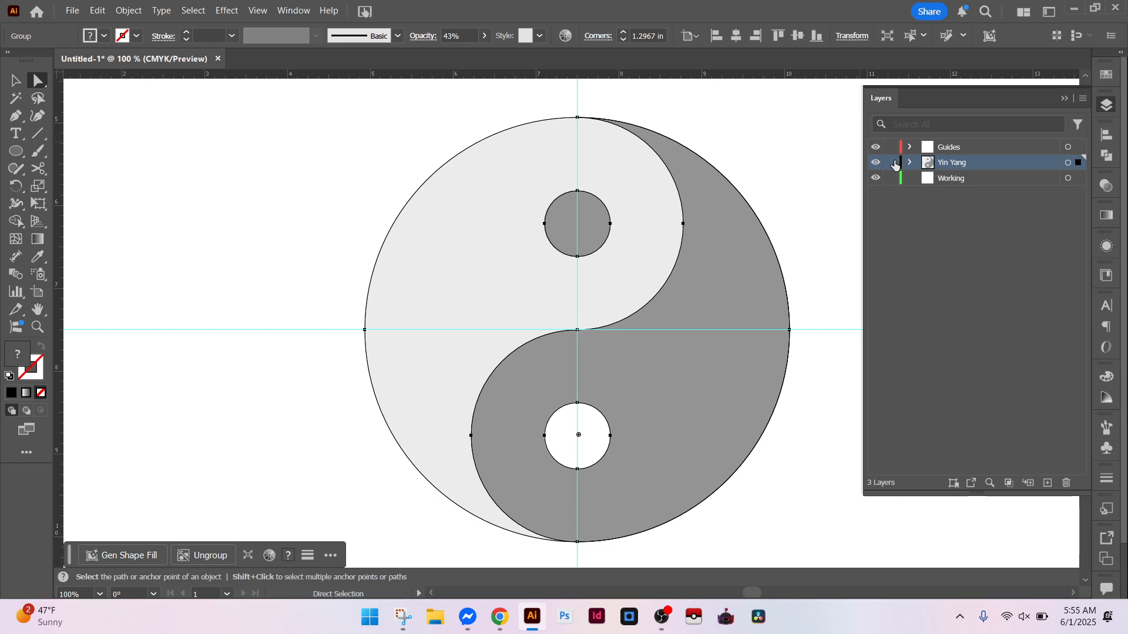
pyautogui.click(893, 163)
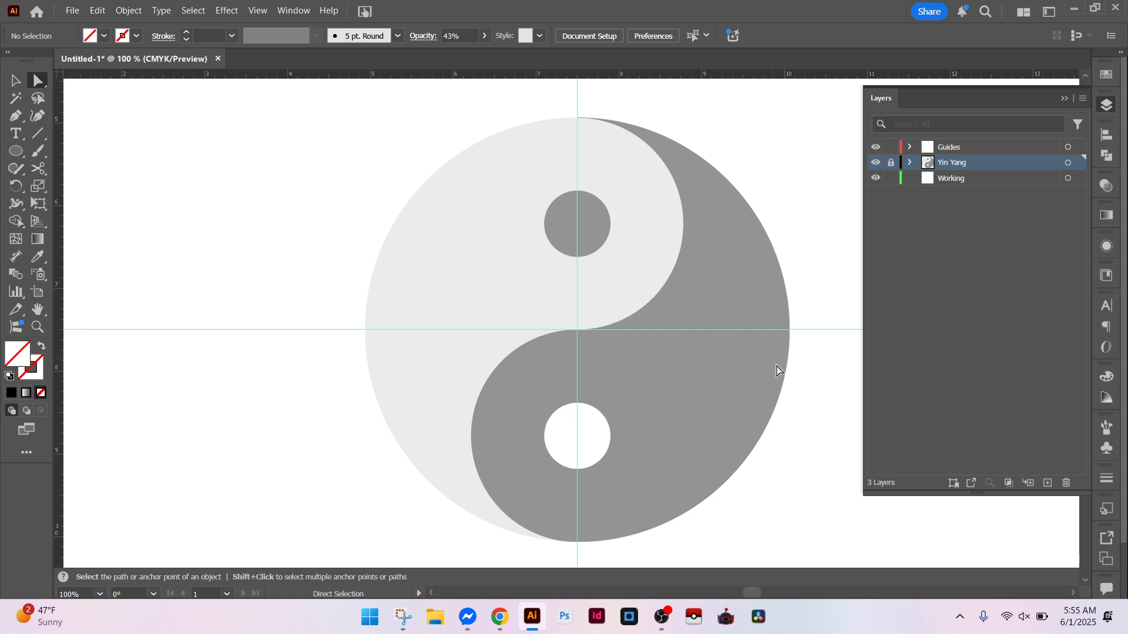
# Step: Draw a circle on the Working layer from the guides' intersection out to the yin yang's outer edge
pyautogui.click(947, 180)
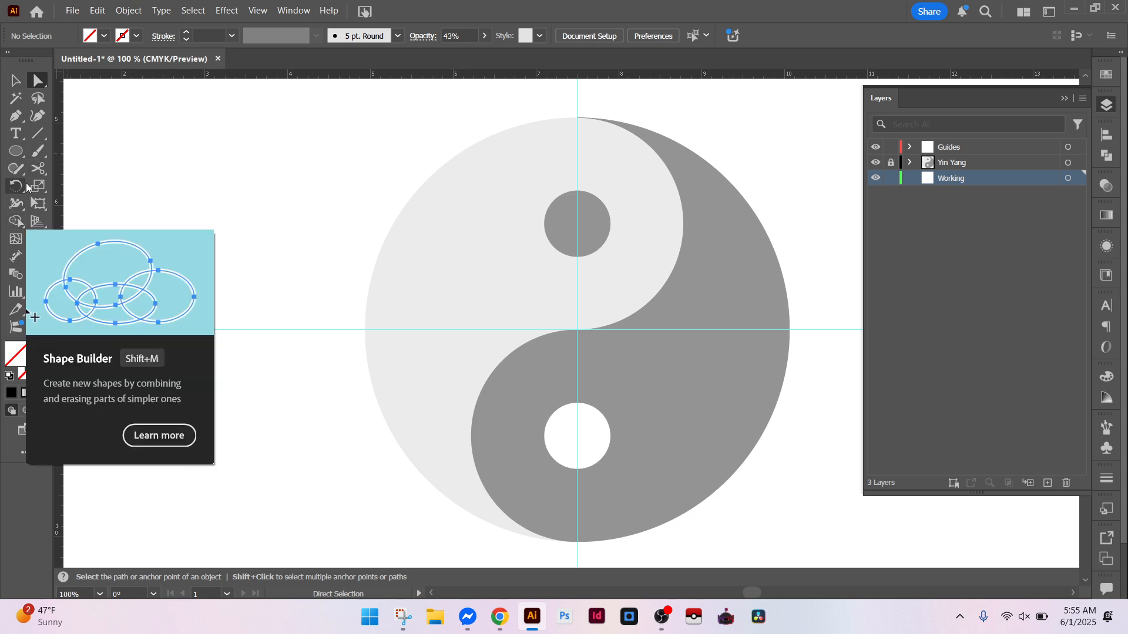
pyautogui.click(17, 154)
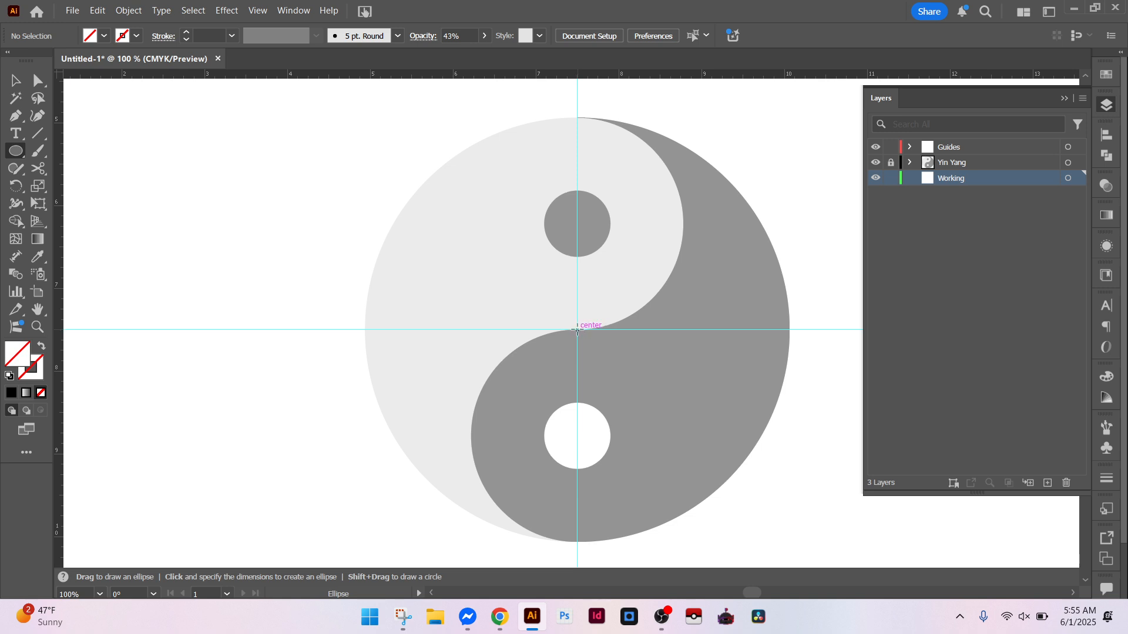
pyautogui.moveTo(577, 329); pyautogui.dragTo(709, 541)
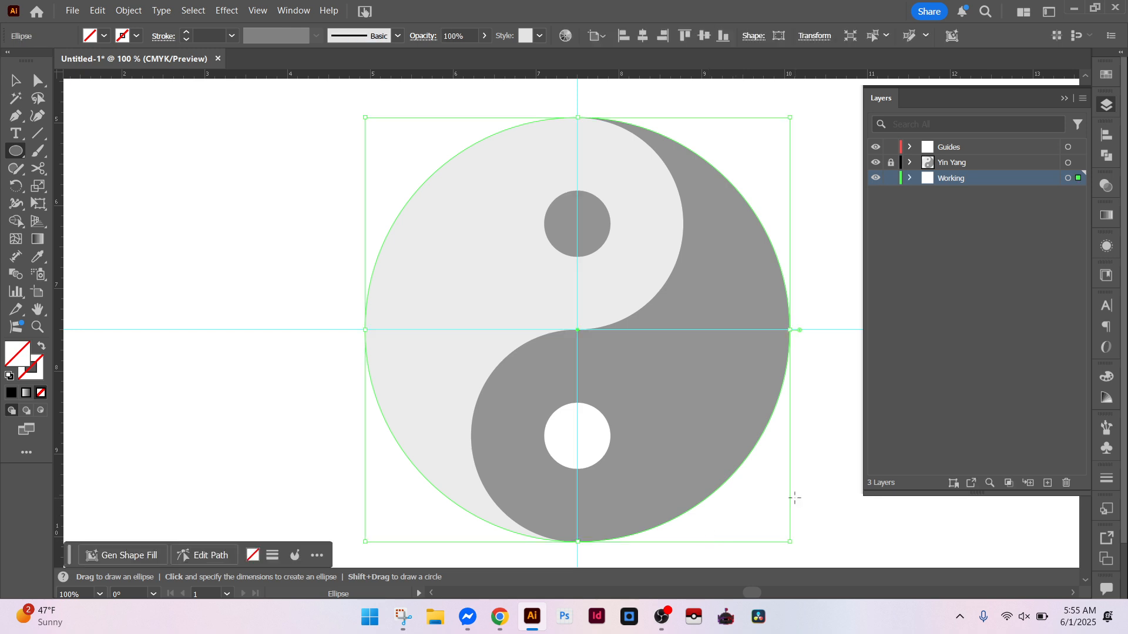
# Step: Duplicate the ellipse within the Working layer and shrink the copy to half size, spanning from the symbol's top edge to its center
pyautogui.click(911, 178)
pyautogui.moveTo(990, 194); pyautogui.dragTo(1048, 487)
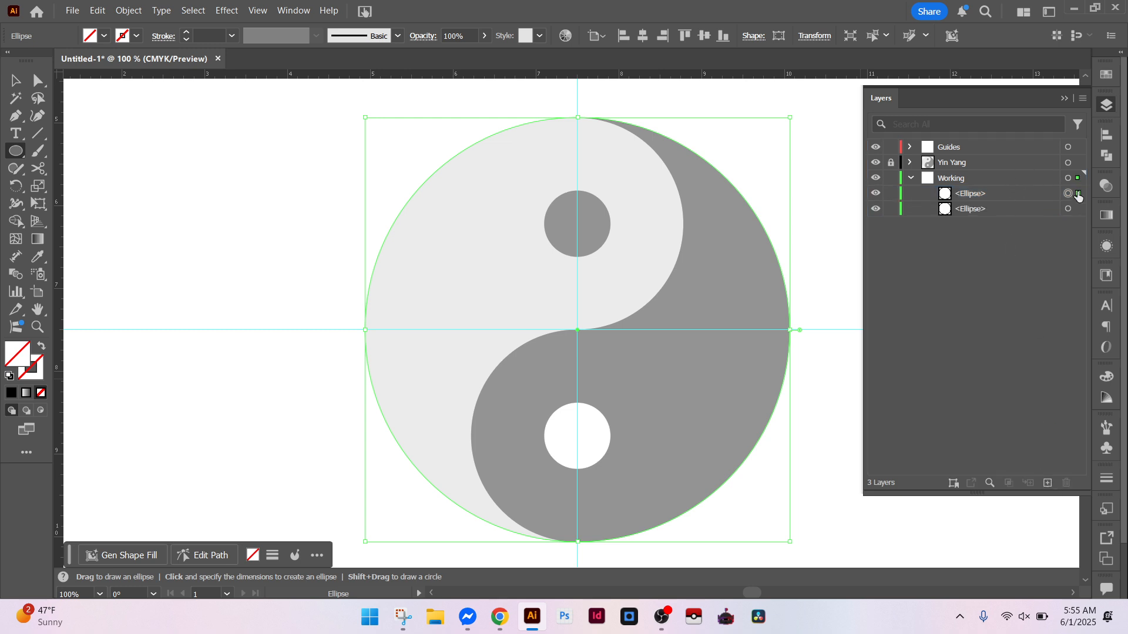
pyautogui.press('v')
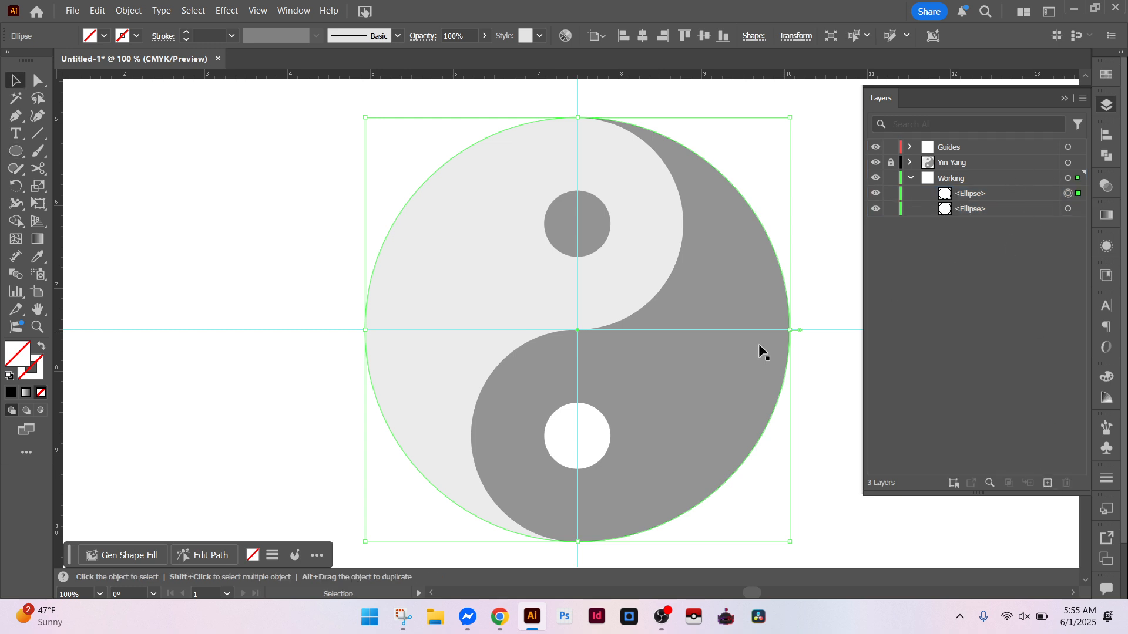
pyautogui.moveTo(578, 542); pyautogui.dragTo(577, 330)
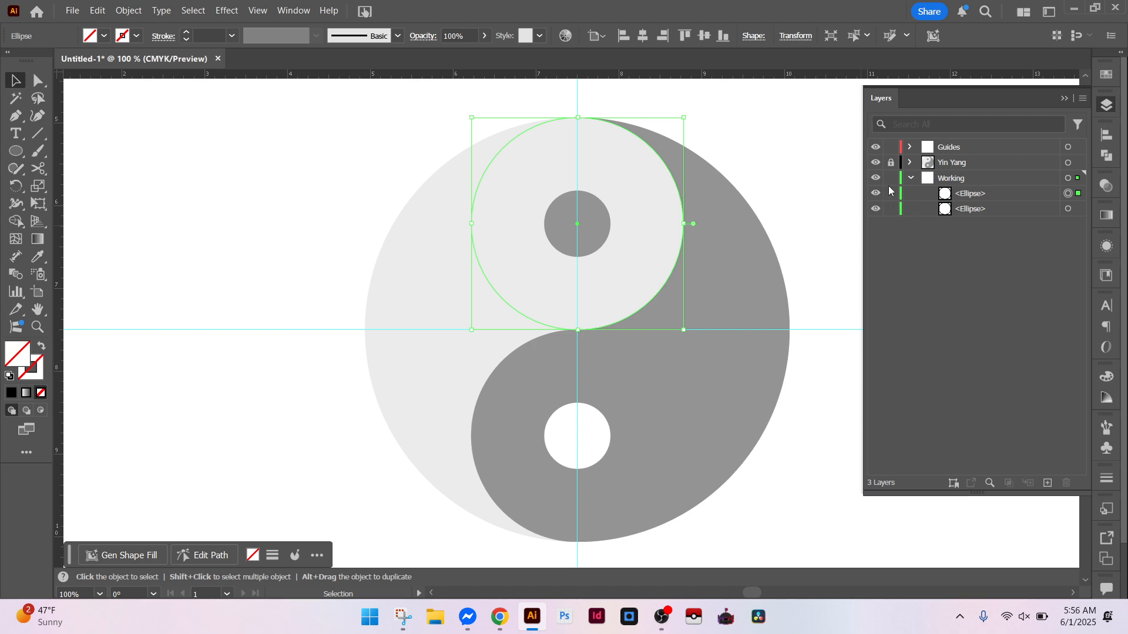
# Step: Hide the Yin Yang layer and check where the small circle's bottom anchor meets the guides' intersection
pyautogui.click(876, 167)
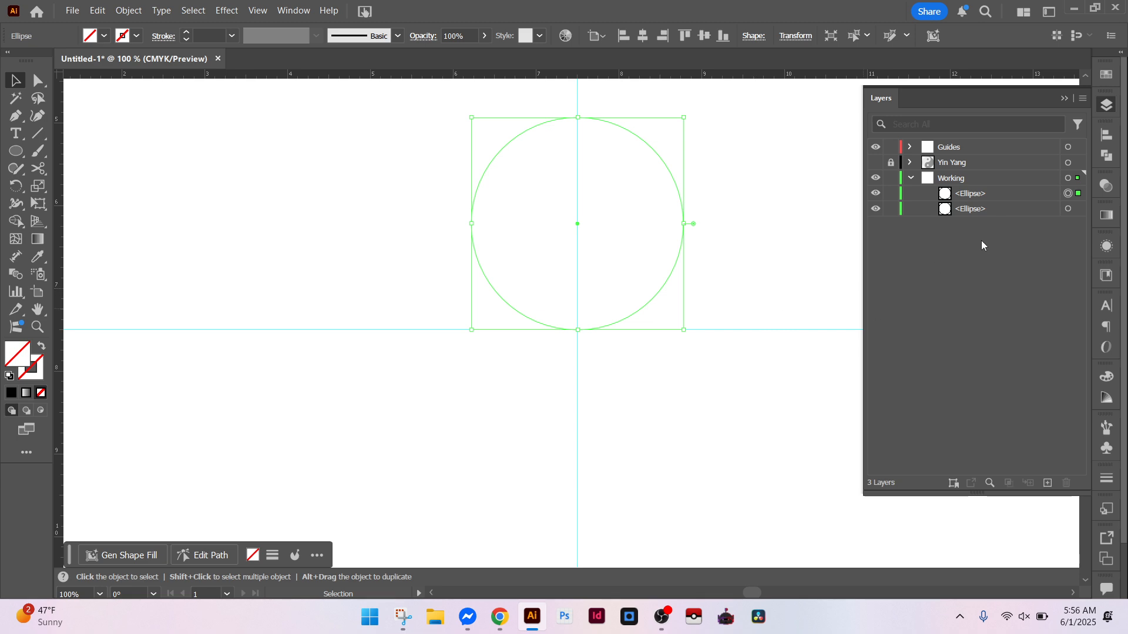
pyautogui.hotkey('ctrl', '=')
pyautogui.hotkey('ctrl', '=')
pyautogui.hotkey('ctrl', '=')
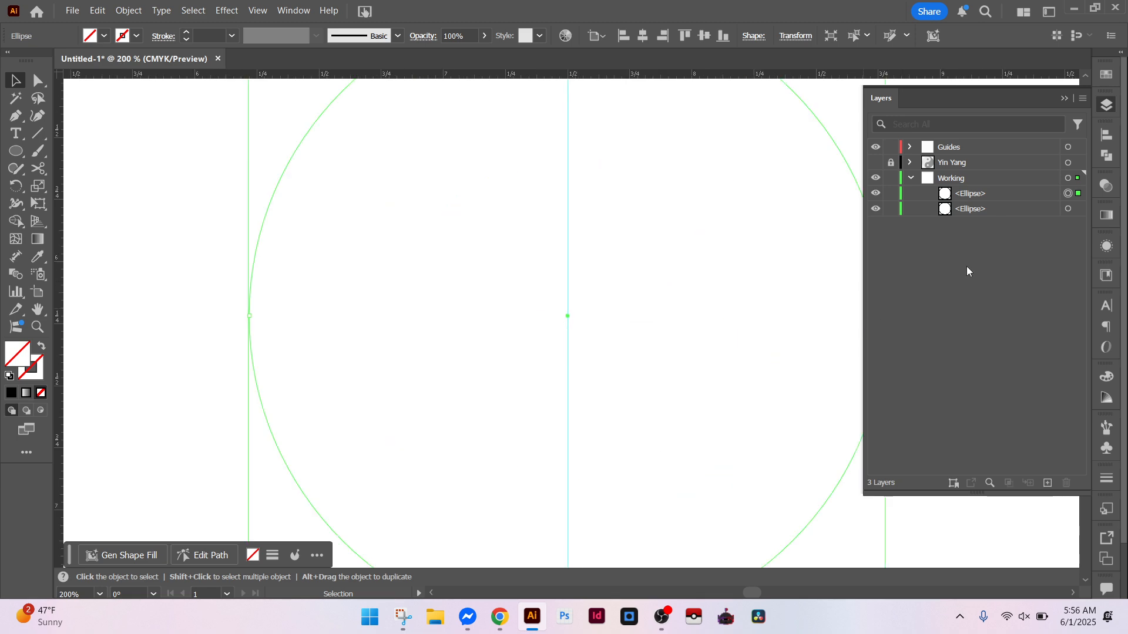
pyautogui.scroll(-10, 840, 301)
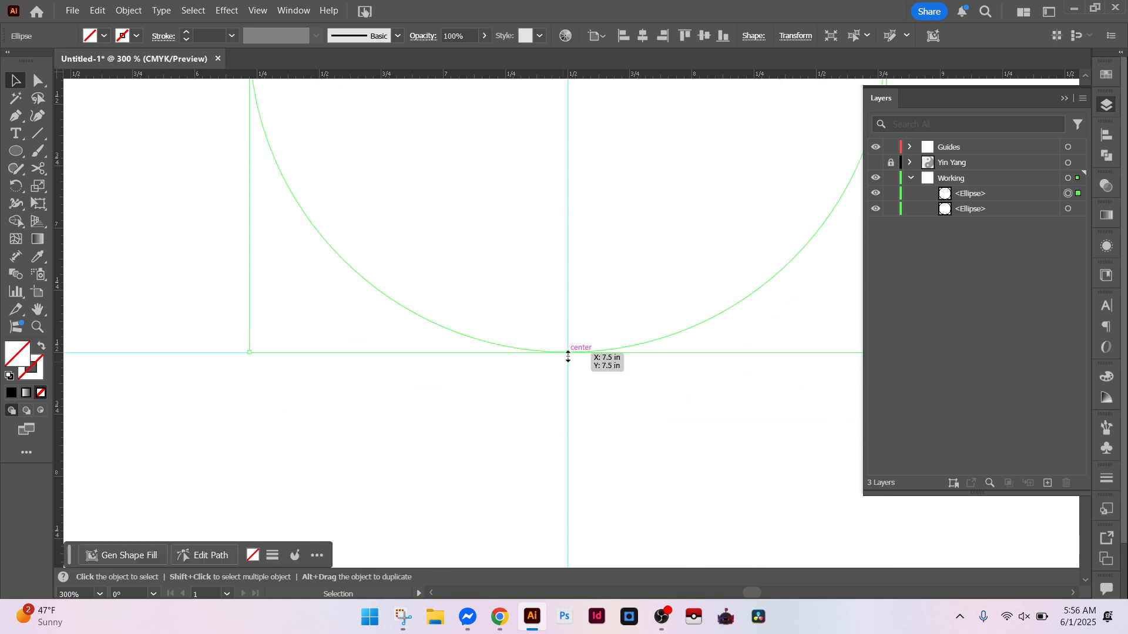
# Step: Select the large circle on the Working layer and give it a 1 pt black stroke
pyautogui.click(1080, 210)
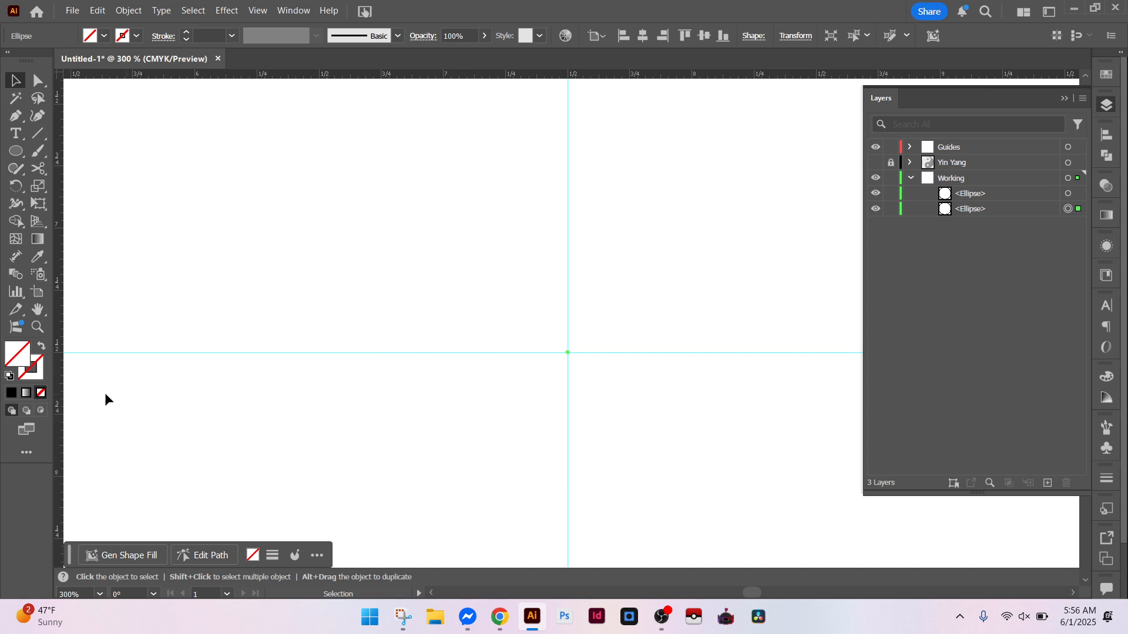
pyautogui.press('x')
pyautogui.click(12, 393)
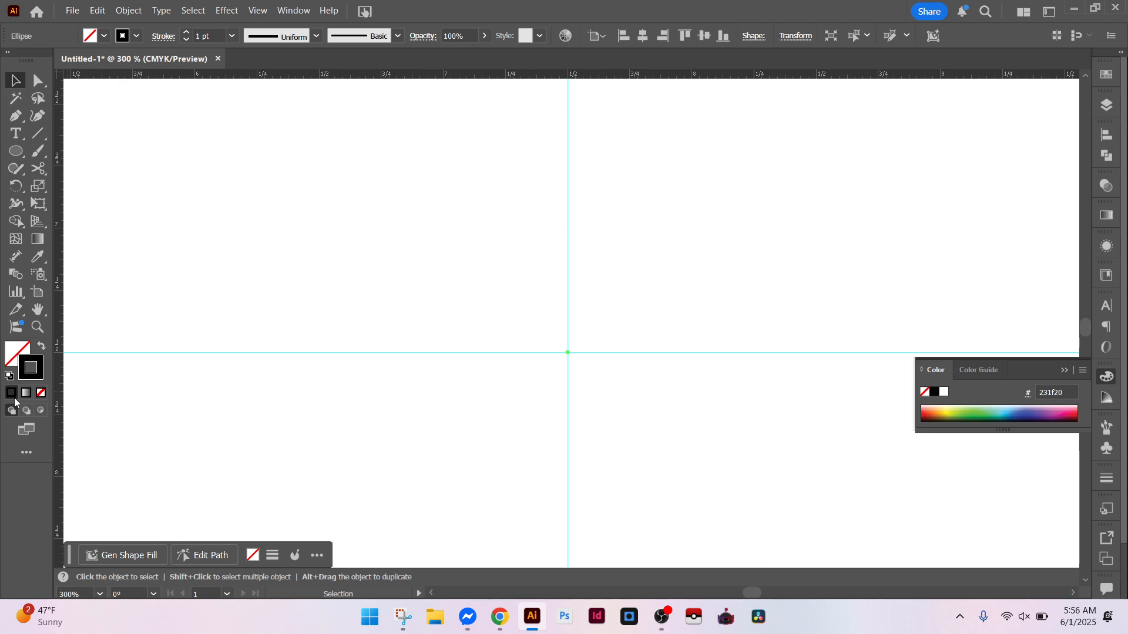
pyautogui.hotkey('ctrl', '-')
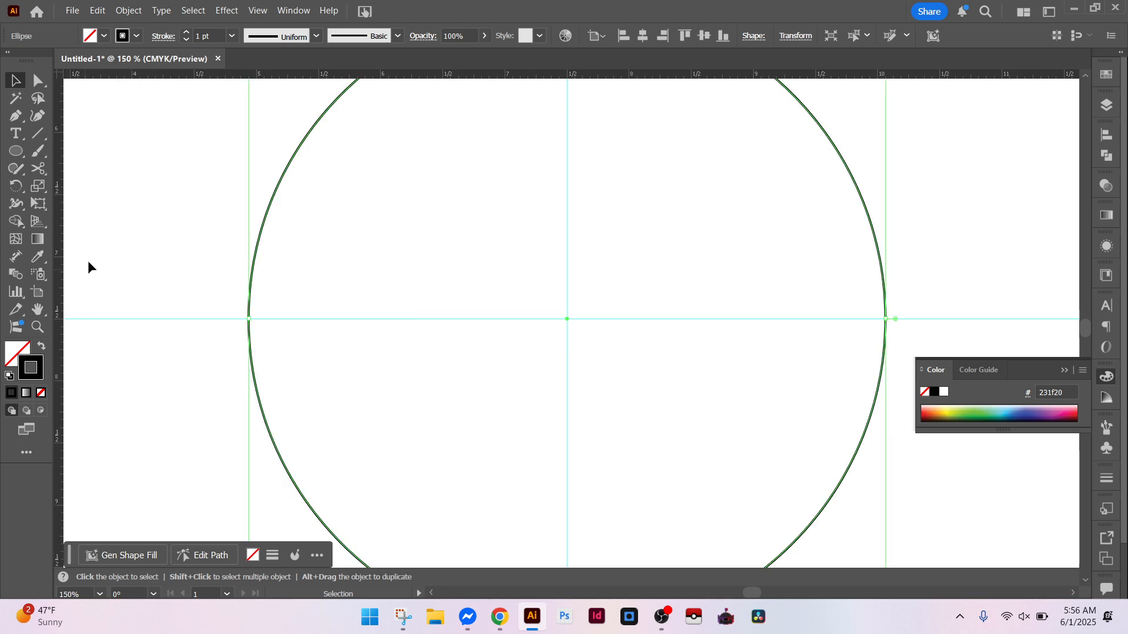
pyautogui.click(200, 36)
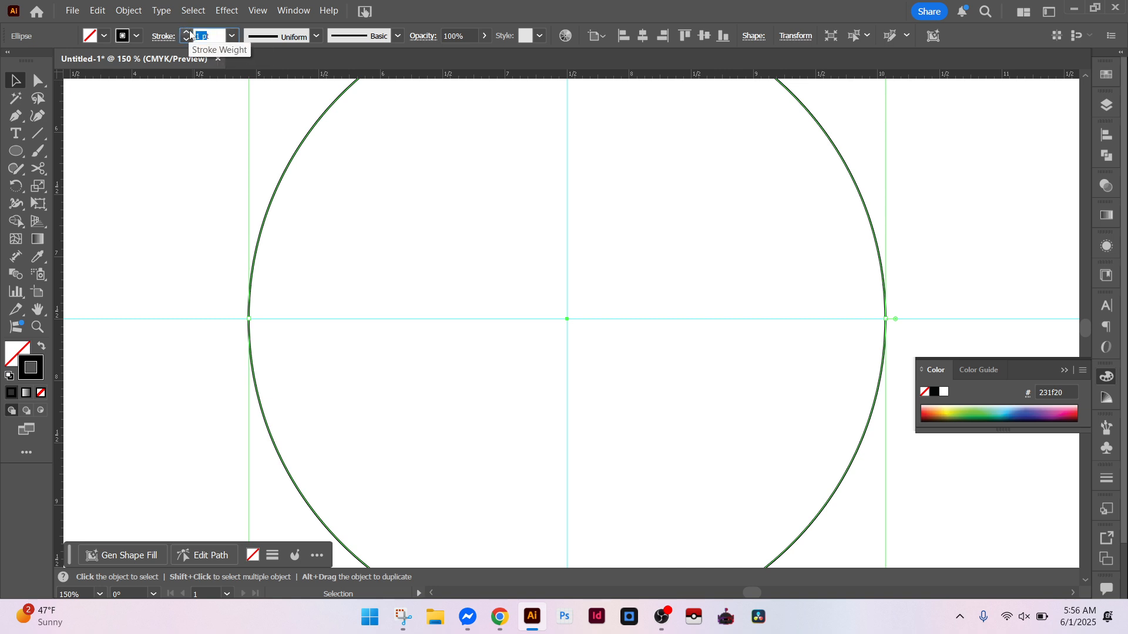
pyautogui.write('10')
pyautogui.press('Return')
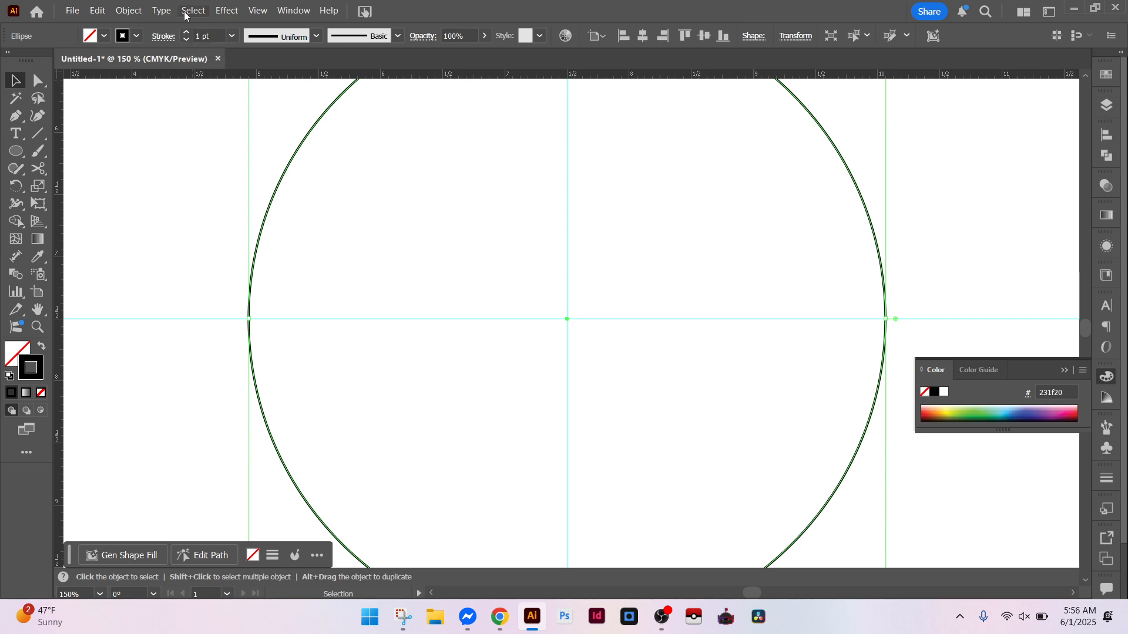
# Step: Set the large circle's stroke weight to 0.5 pt and deselect it
pyautogui.click(202, 36)
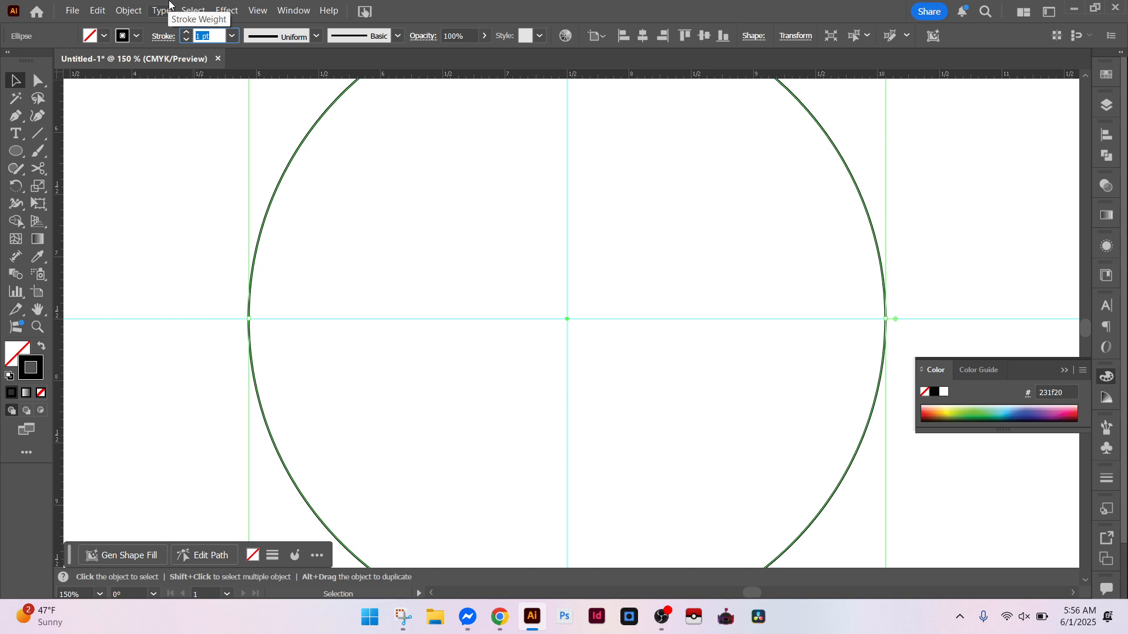
pyautogui.write('0.5')
pyautogui.press('Return')
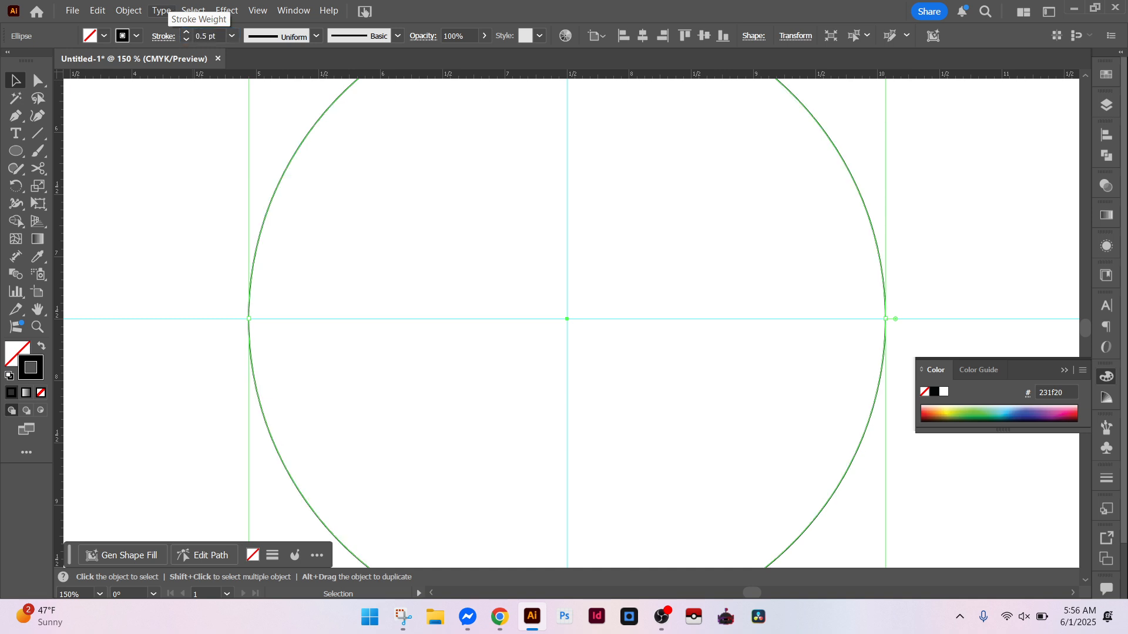
pyautogui.press('a')
pyautogui.click(182, 215)
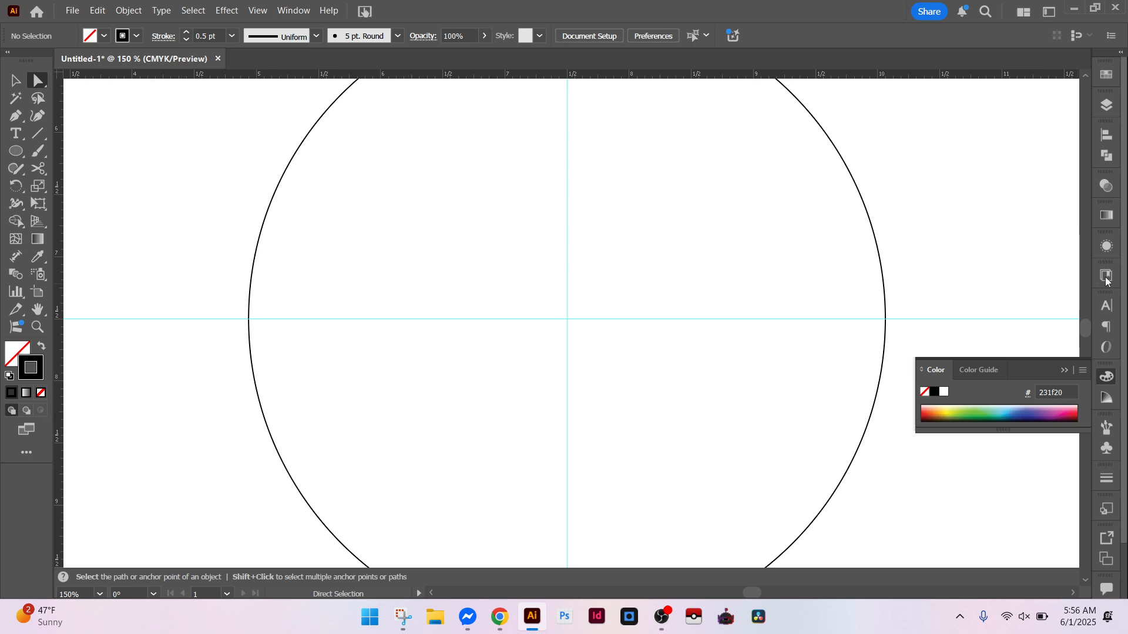
# Step: Select the half-size circle on the Working layer and show the Yin Yang layer
pyautogui.click(1112, 107)
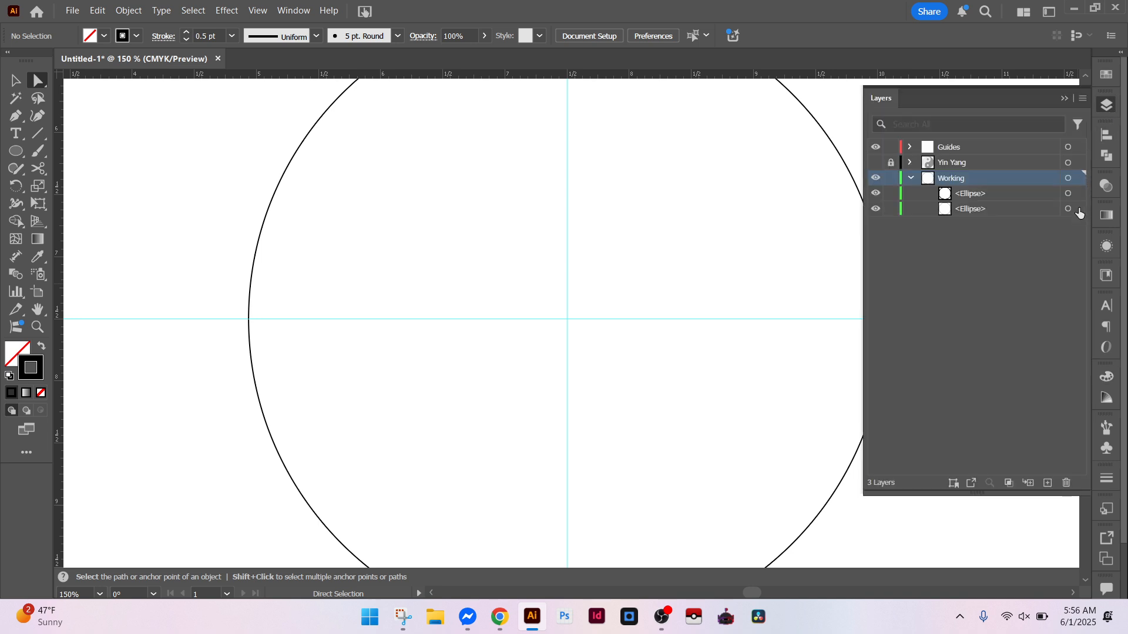
pyautogui.click(1078, 209)
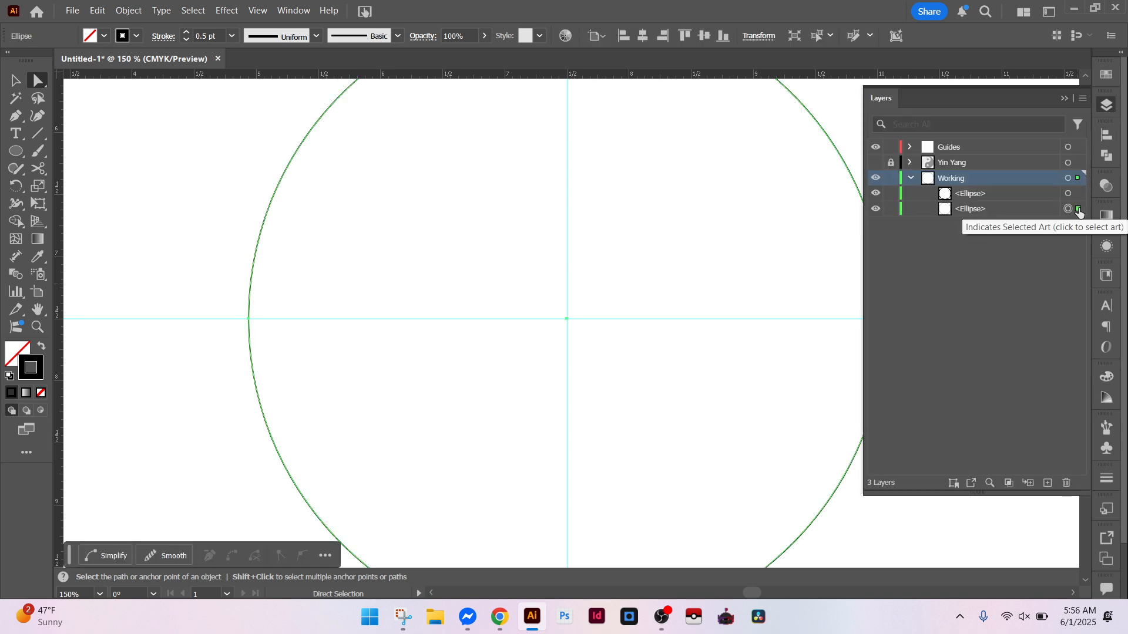
pyautogui.click(1078, 195)
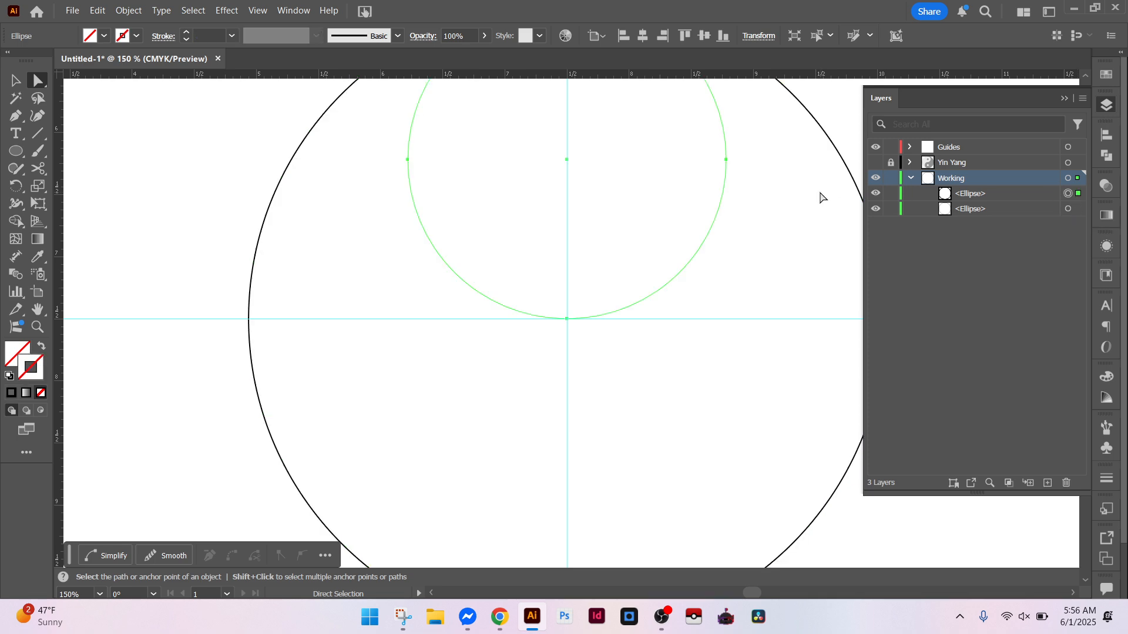
pyautogui.scroll(4, 730, 206)
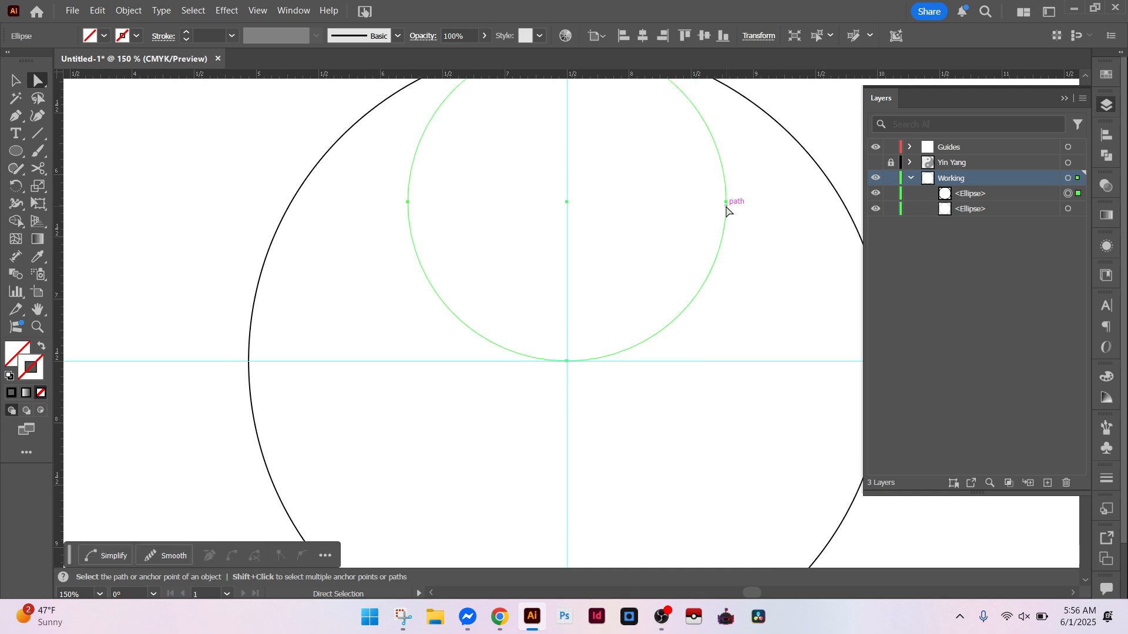
pyautogui.click(875, 164)
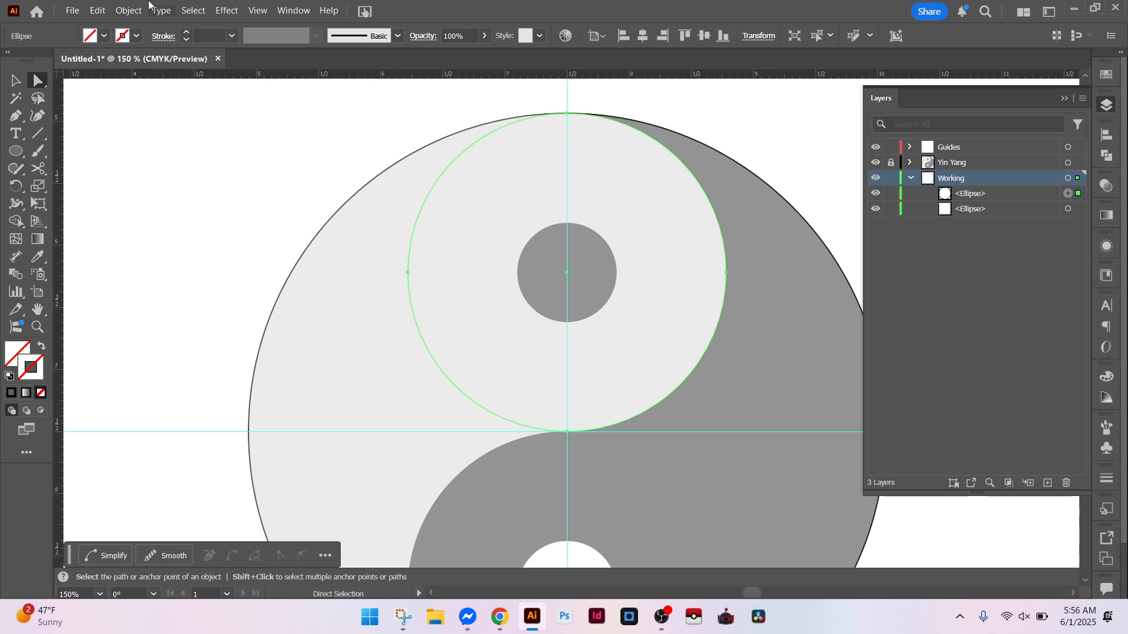
# Step: Copy the half-size circle, paste it in place, and shrink the copy about its center to match the upper dot
pyautogui.click(129, 10)
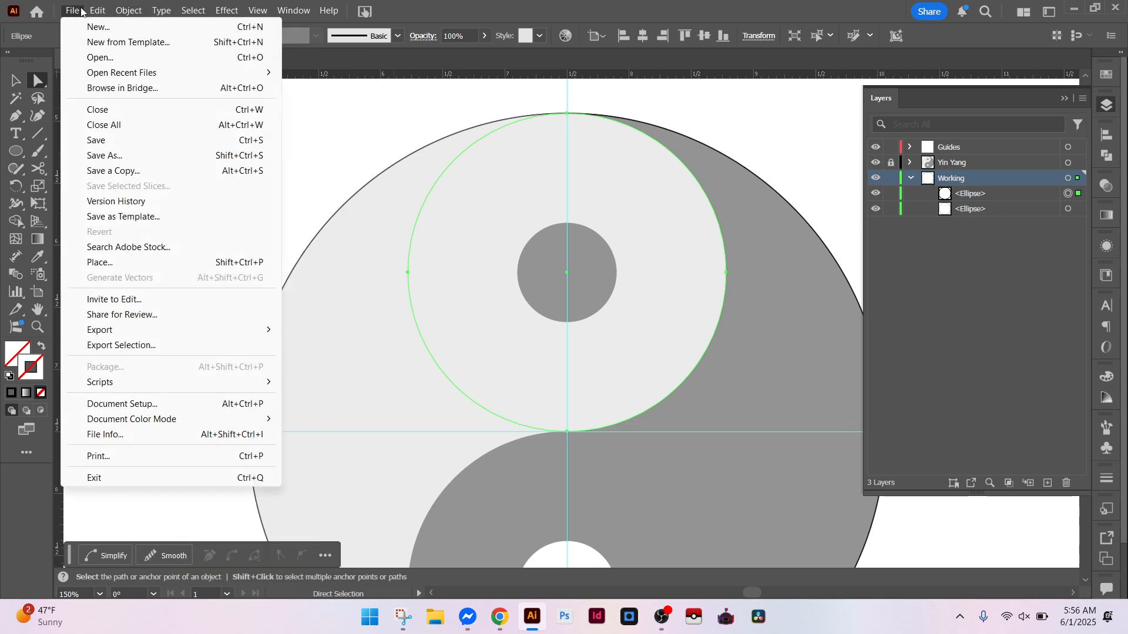
pyautogui.moveTo(97, 10)
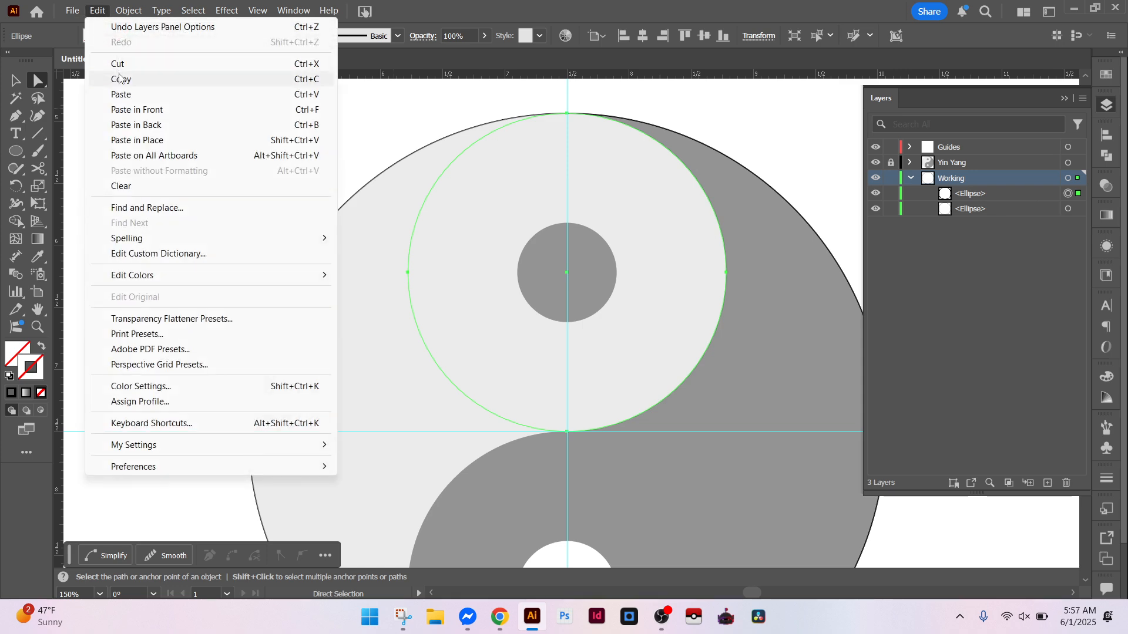
pyautogui.click(120, 78)
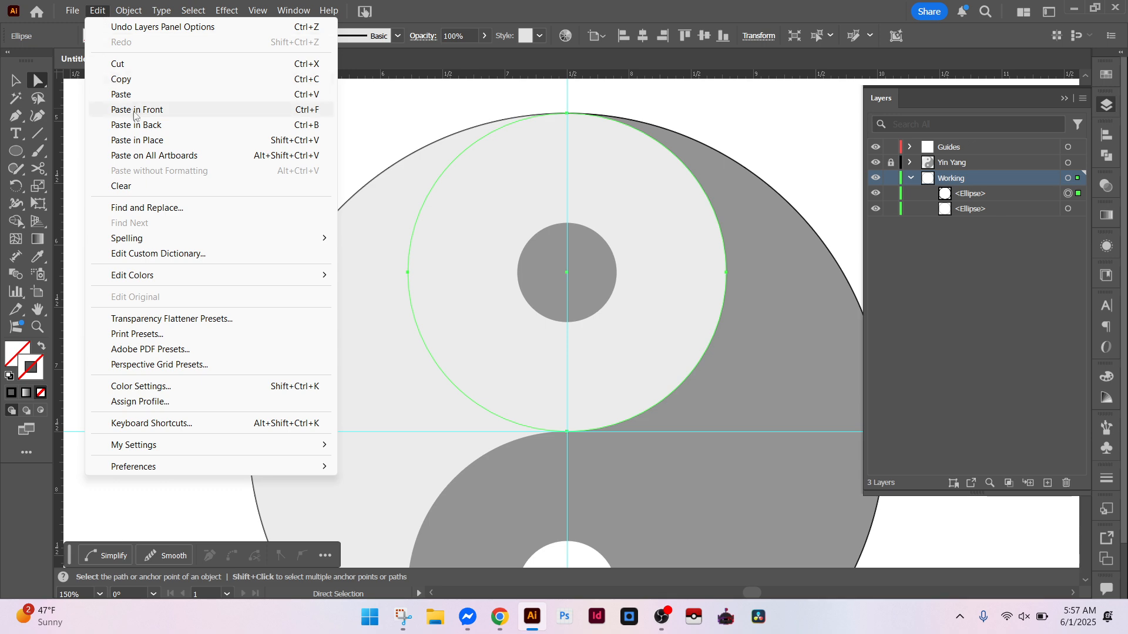
pyautogui.click(142, 141)
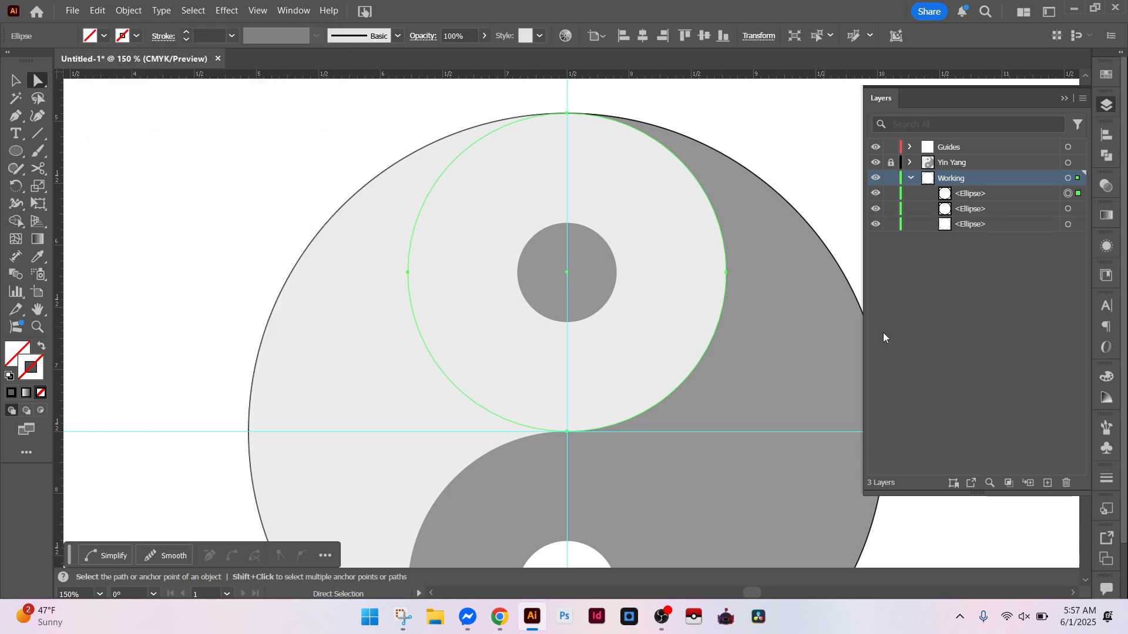
pyautogui.press('v')
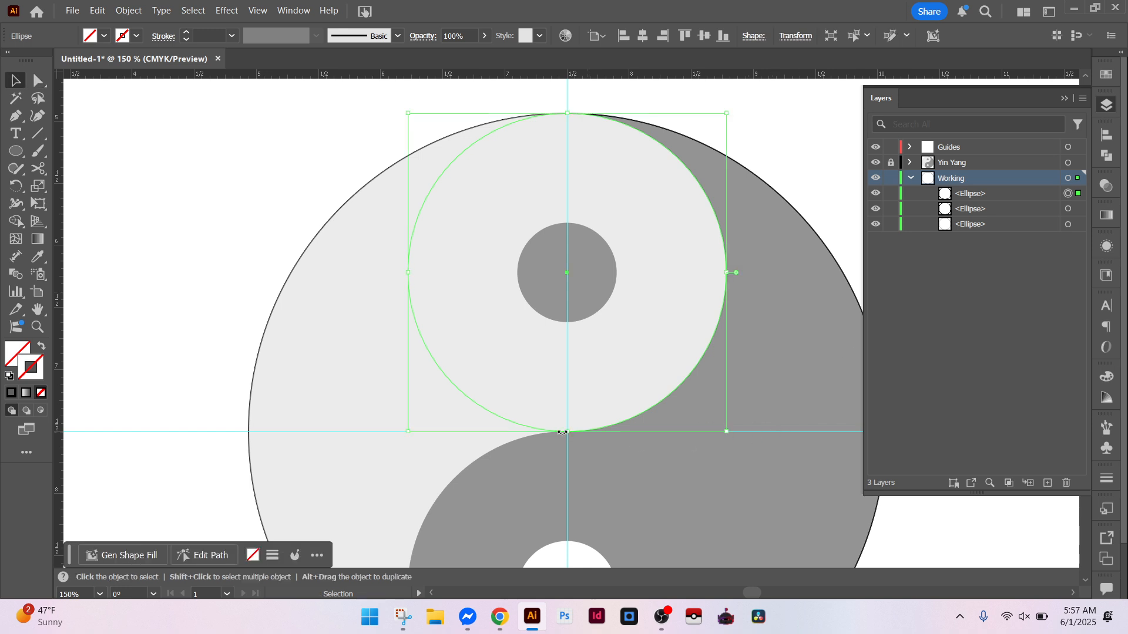
pyautogui.moveTo(566, 434); pyautogui.dragTo(577, 323)
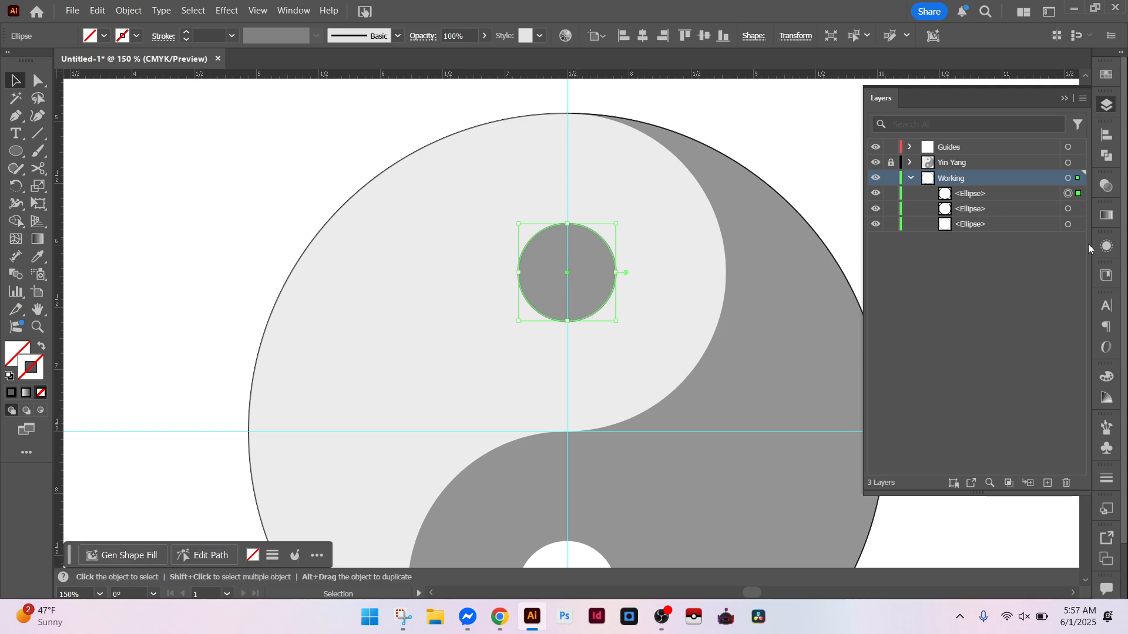
# Step: Fill the new dot circle with the black swatch
pyautogui.click(1107, 74)
pyautogui.press('x')
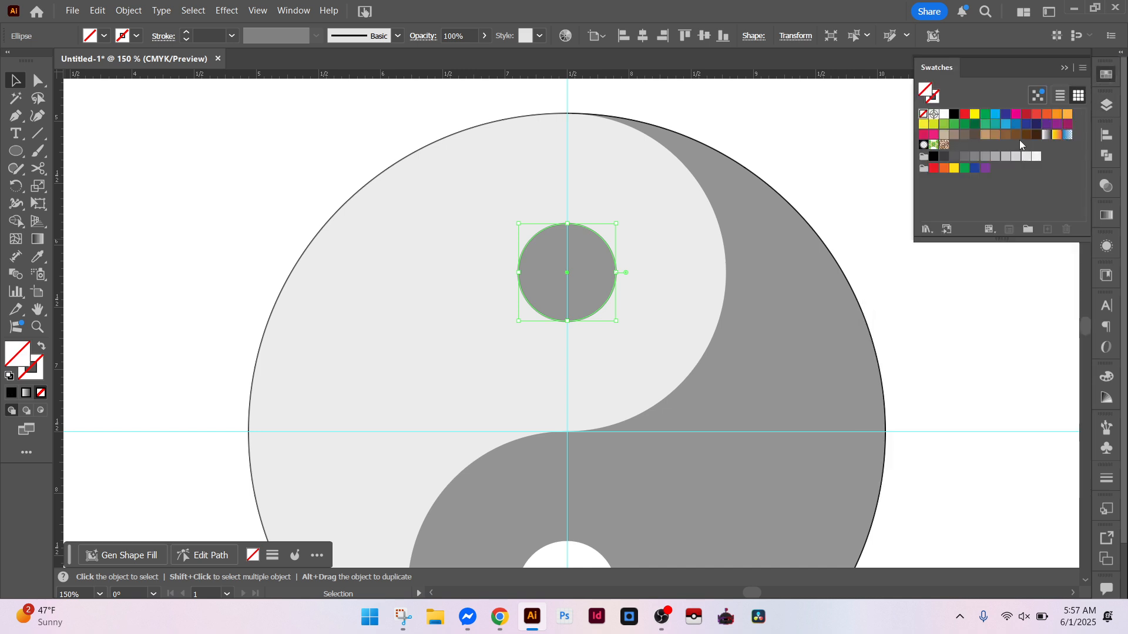
pyautogui.click(955, 115)
pyautogui.scroll(-3, 810, 196)
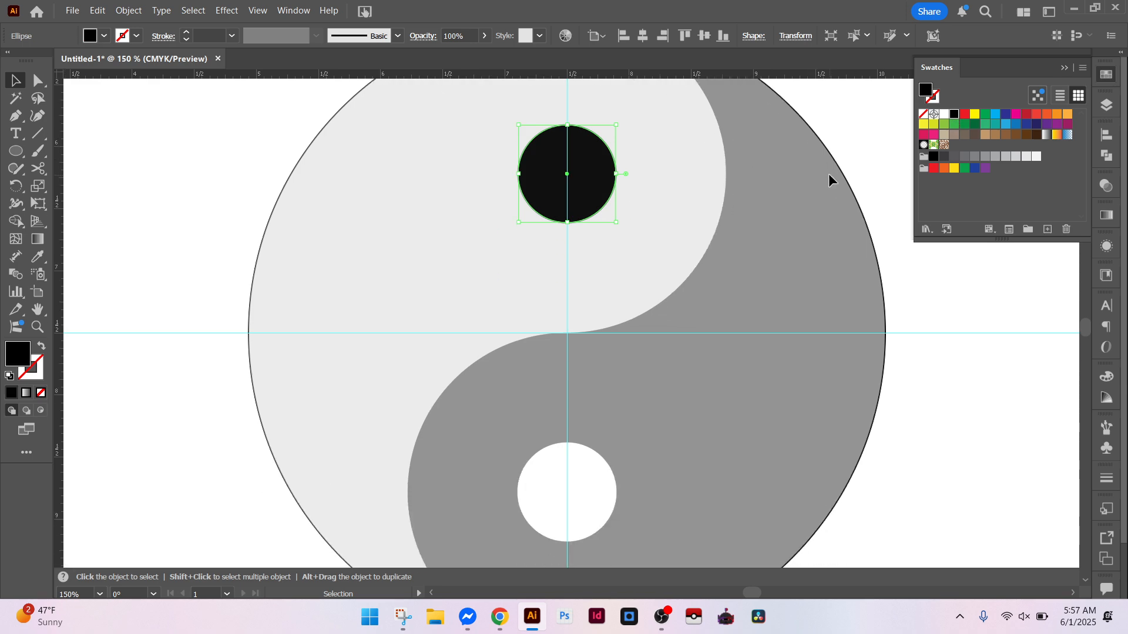
# Step: Select the half-size circle together with the black dot
pyautogui.press('a')
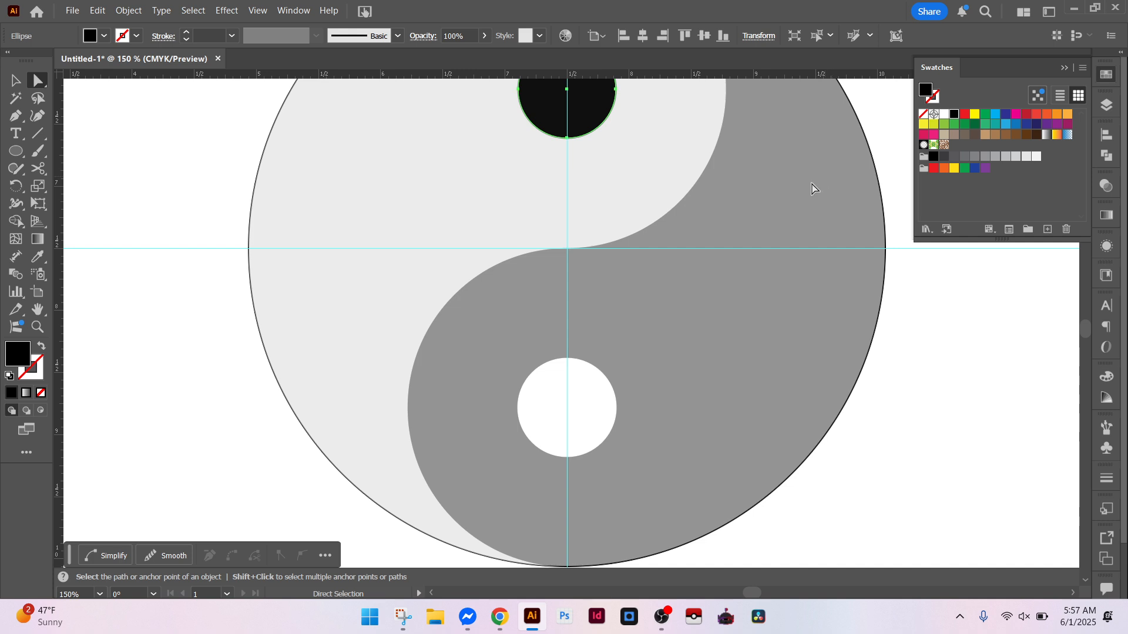
pyautogui.click(679, 206)
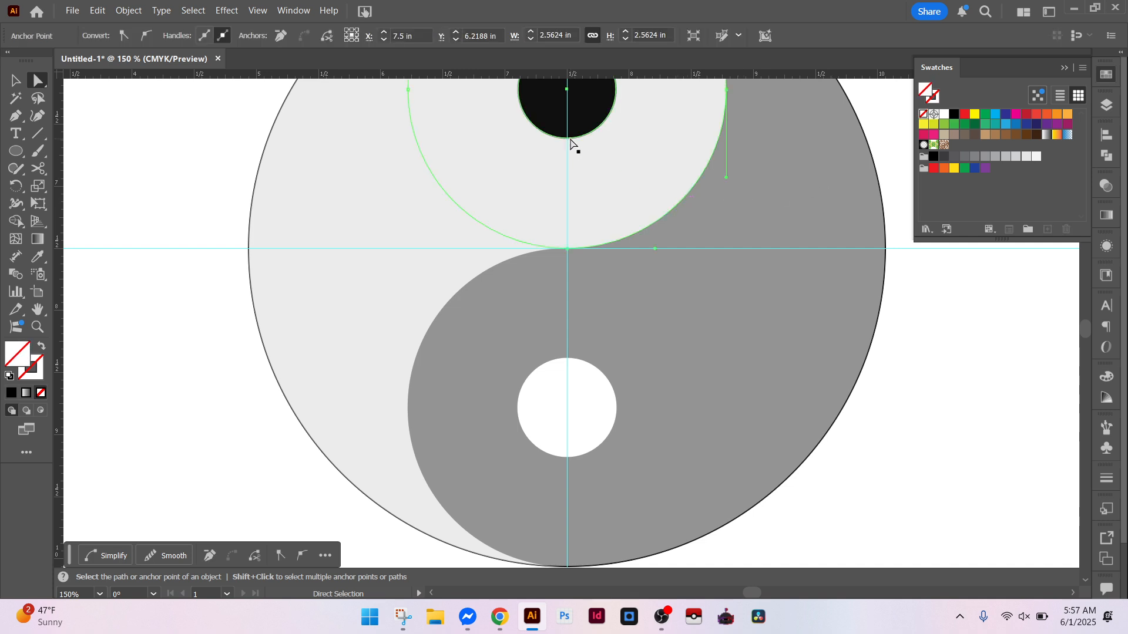
pyautogui.scroll(1, 574, 138)
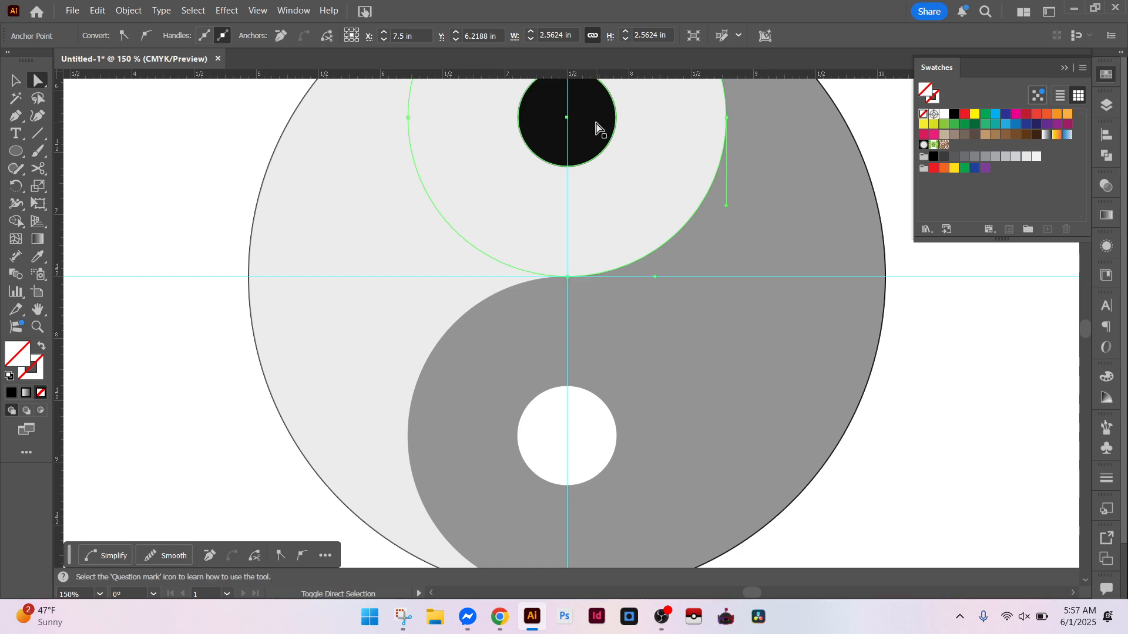
pyautogui.keyDown('shift'); pyautogui.click(598, 128); pyautogui.keyUp('shift')
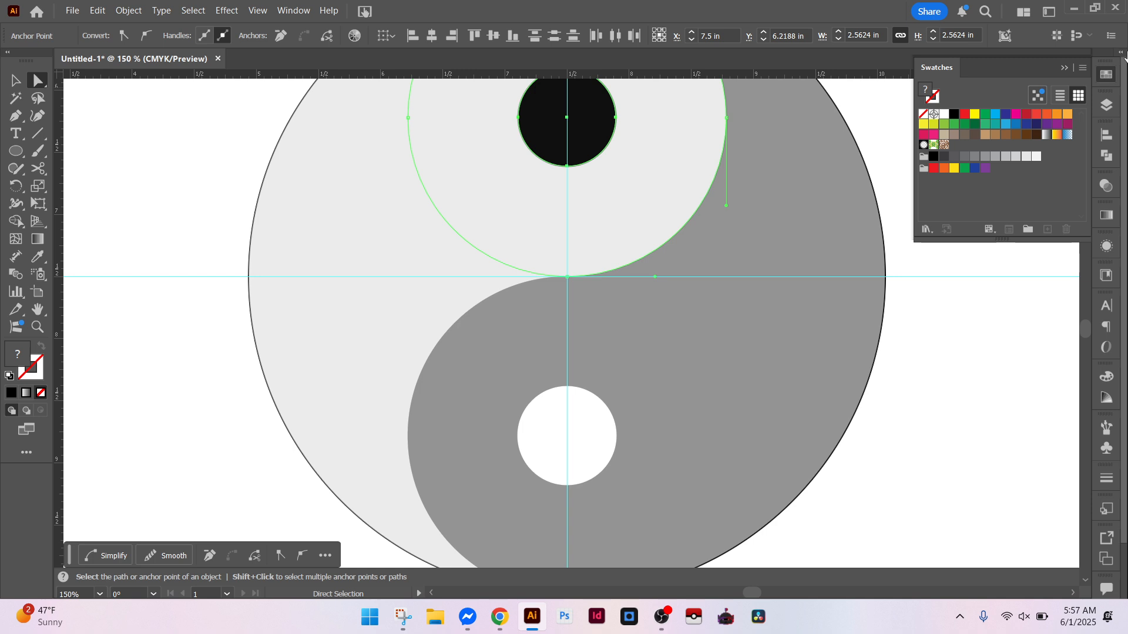
# Step: Select only the half-size circle on the Working layer, give it a 0.5 pt black stroke, and deselect it
pyautogui.click(1105, 104)
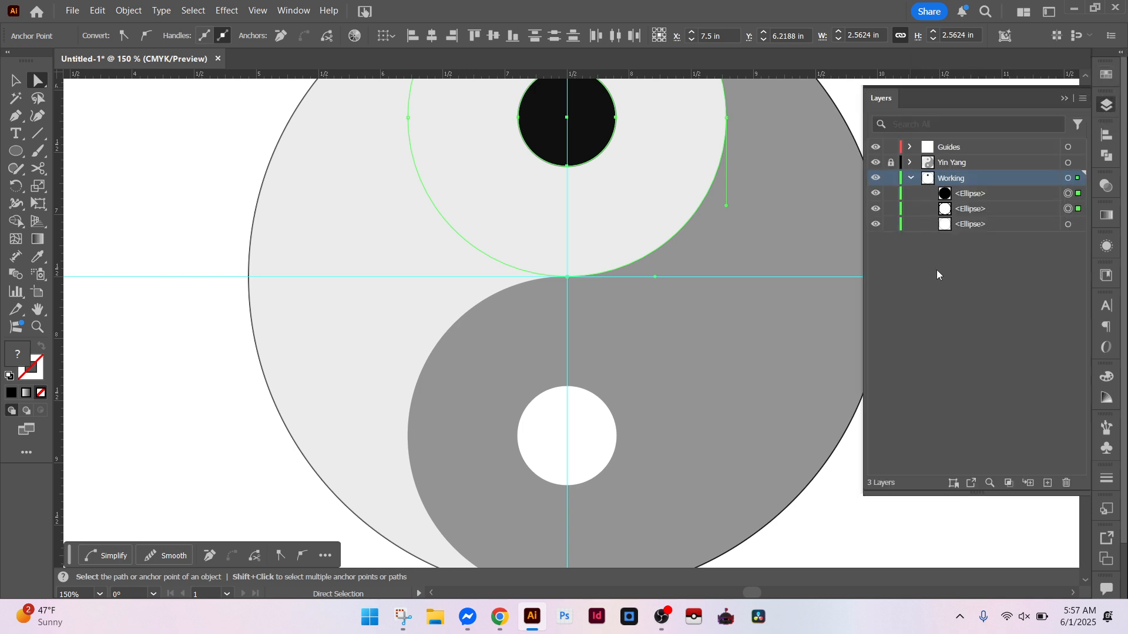
pyautogui.click(1079, 209)
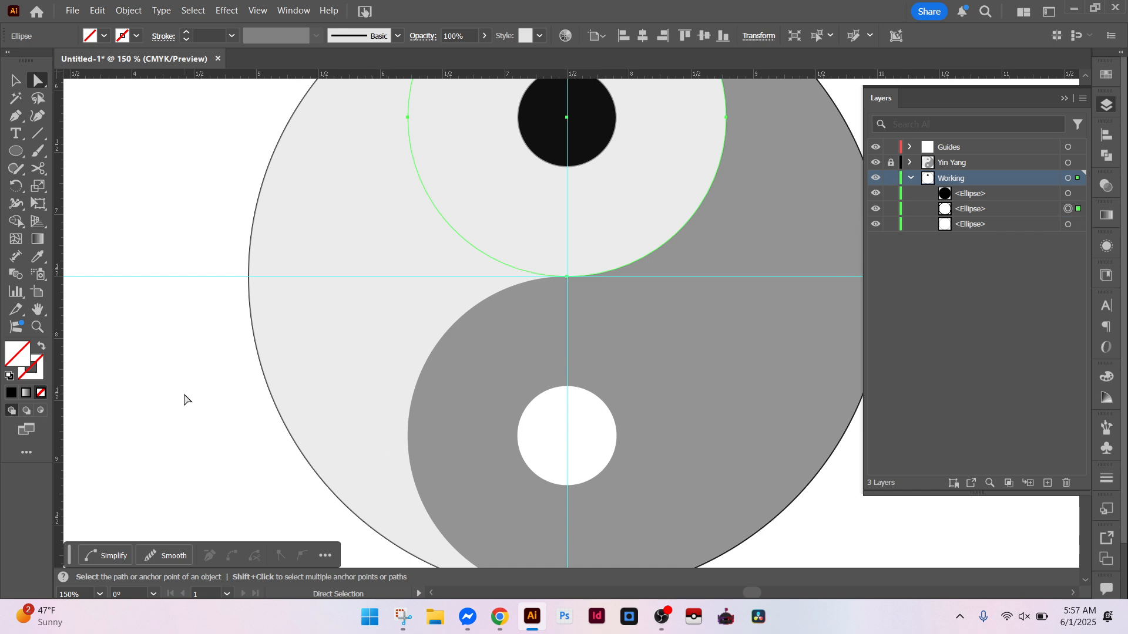
pyautogui.press('x')
pyautogui.click(12, 395)
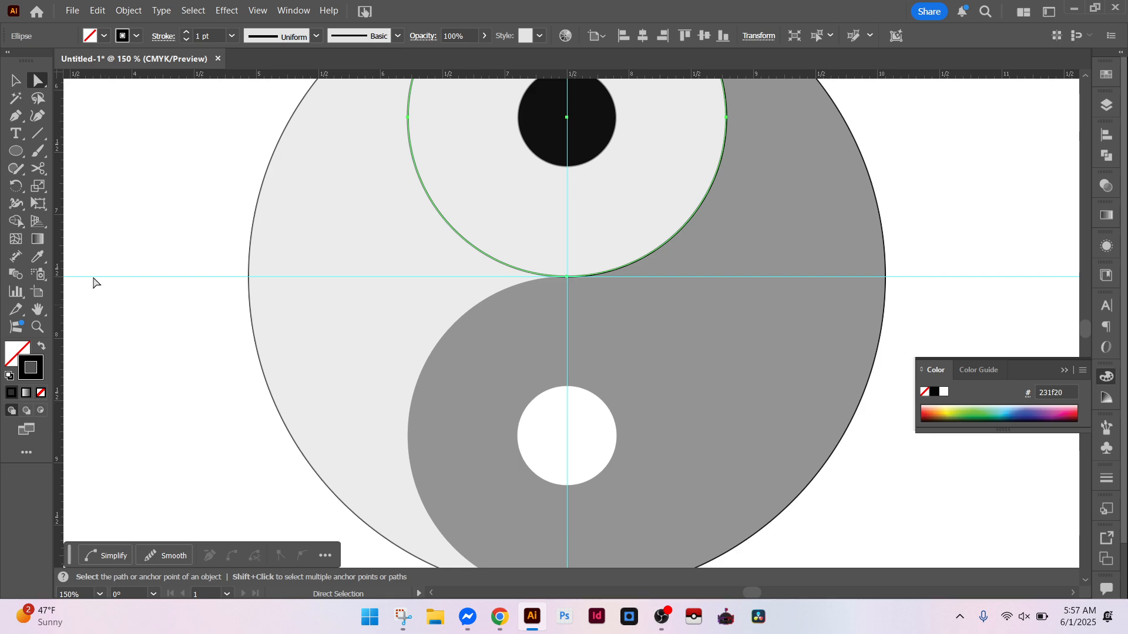
pyautogui.click(212, 36)
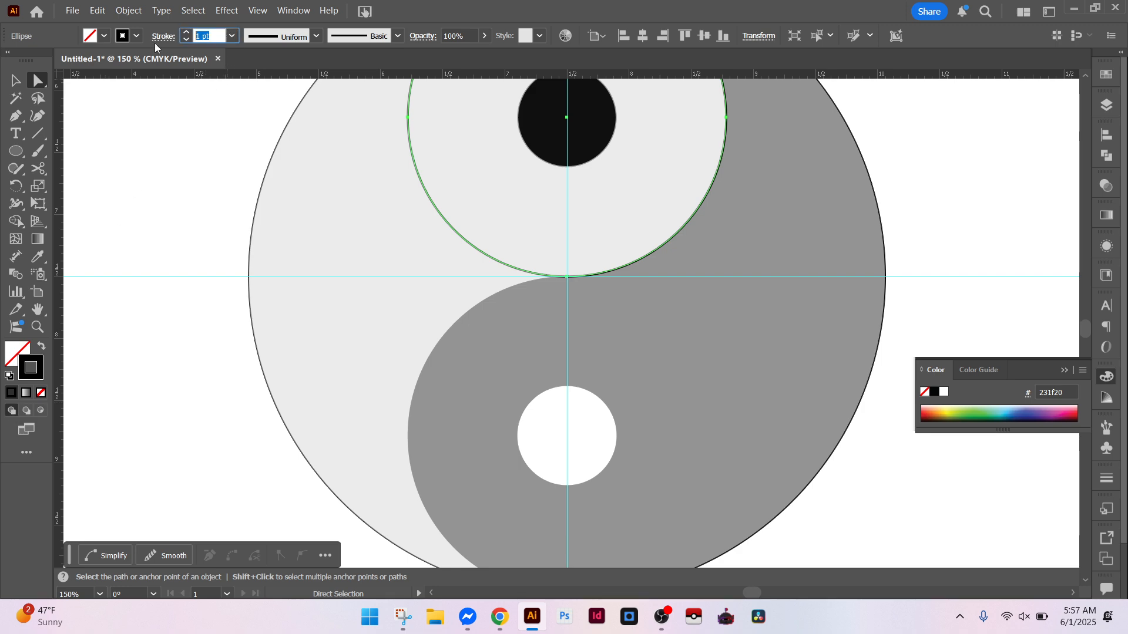
pyautogui.write('0.5')
pyautogui.press('Return')
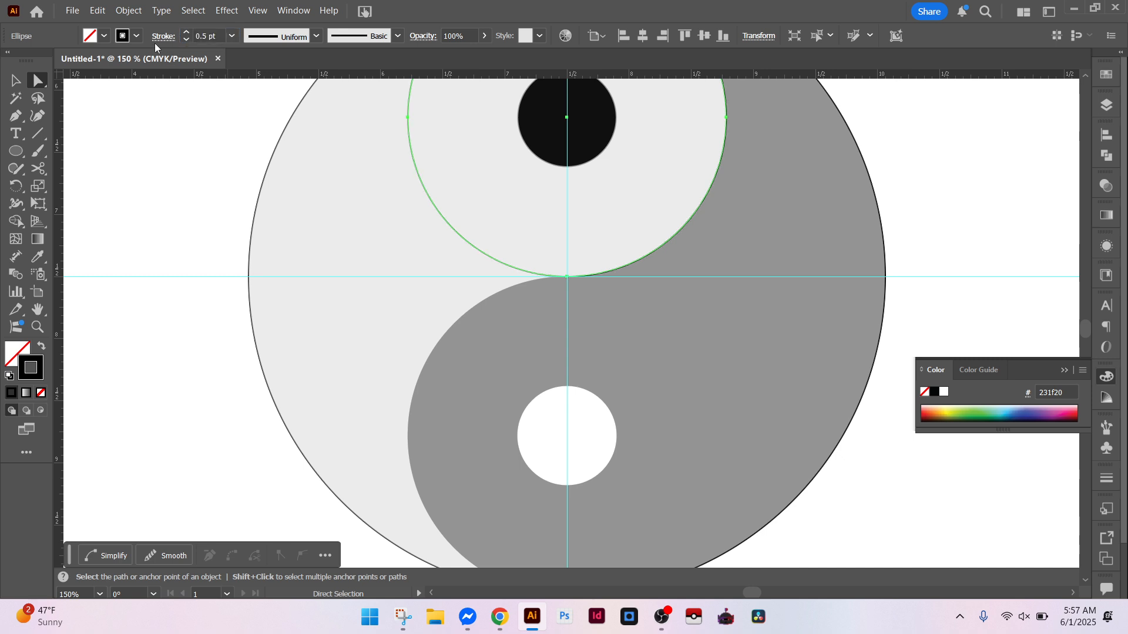
pyautogui.click(178, 445)
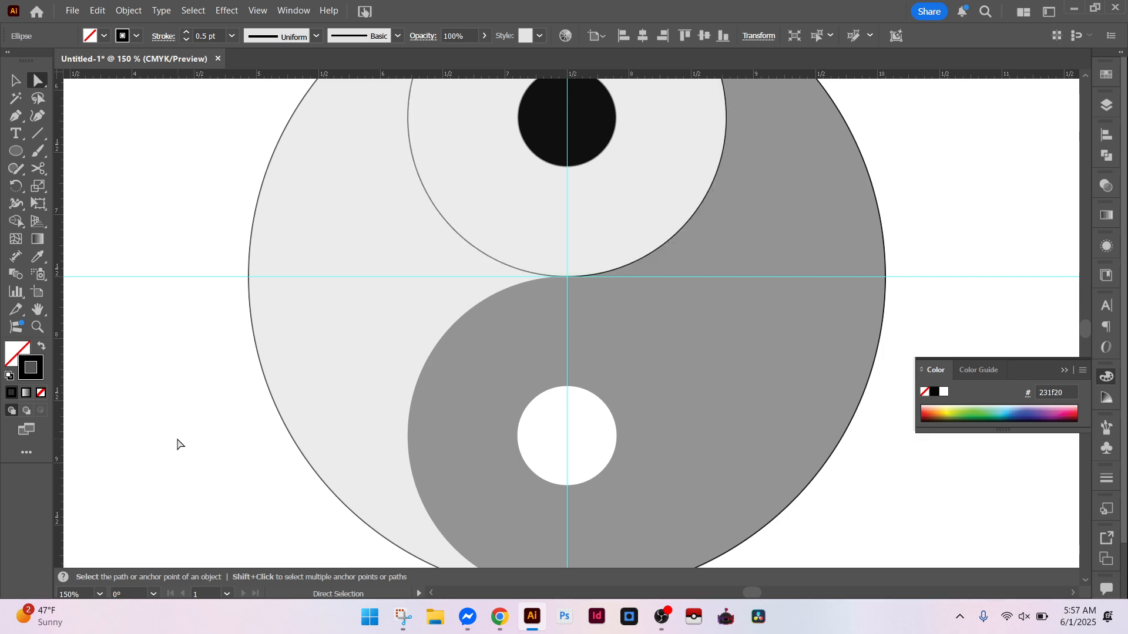
# Step: Hide the Guides layer and duplicate the half-size circle and the black dot within the Working layer
pyautogui.click(1108, 107)
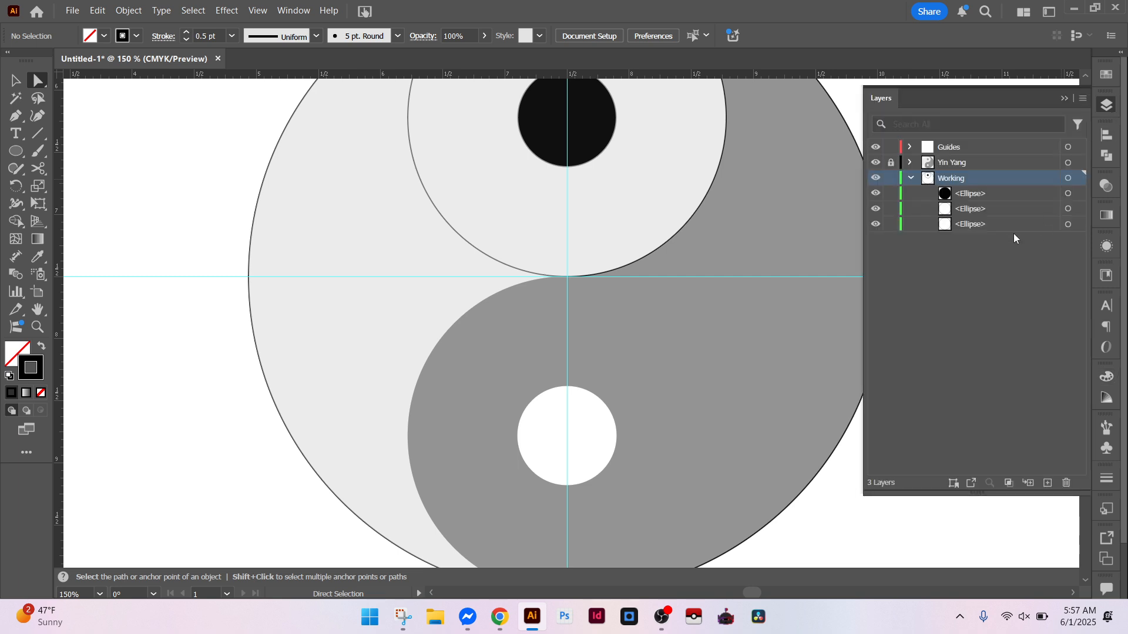
pyautogui.click(875, 147)
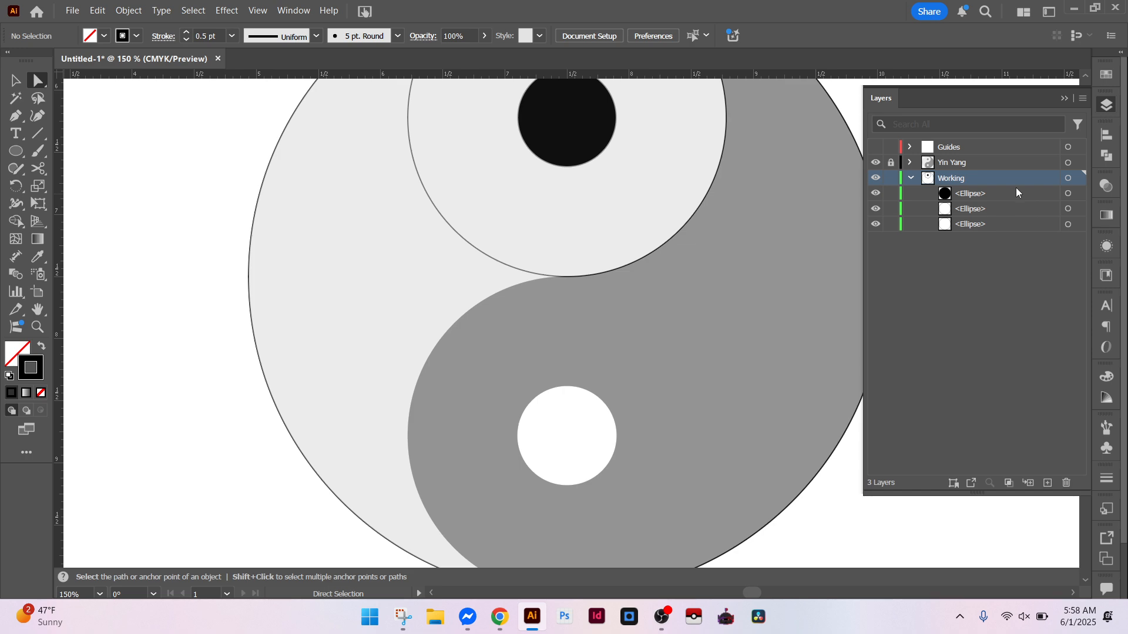
pyautogui.click(1076, 208)
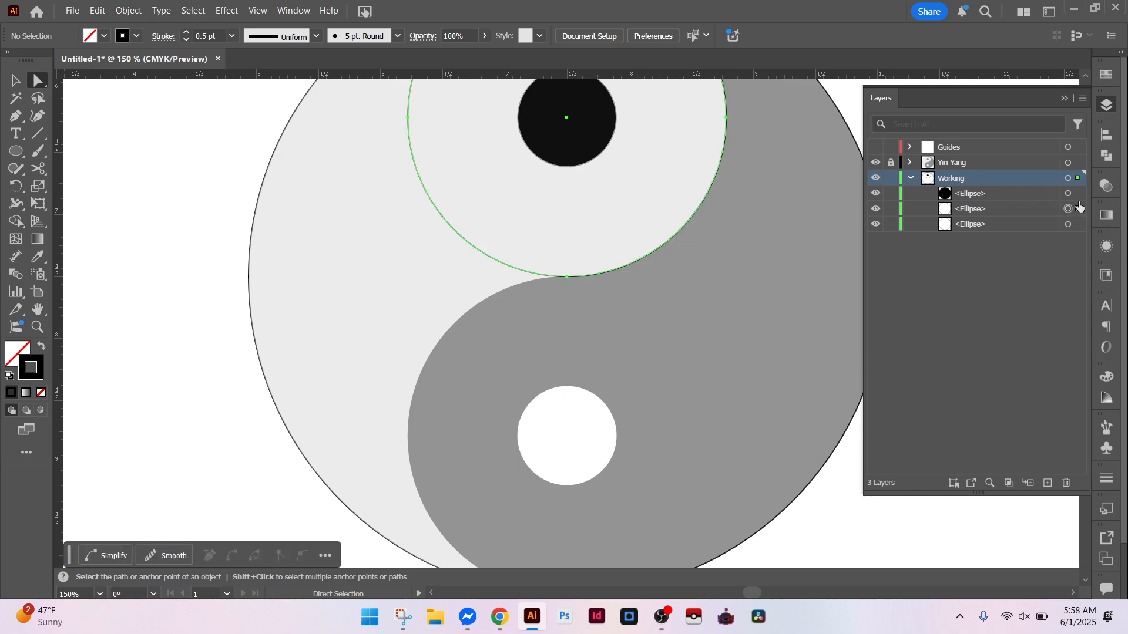
pyautogui.keyDown('shift'); pyautogui.click(1077, 194); pyautogui.keyUp('shift')
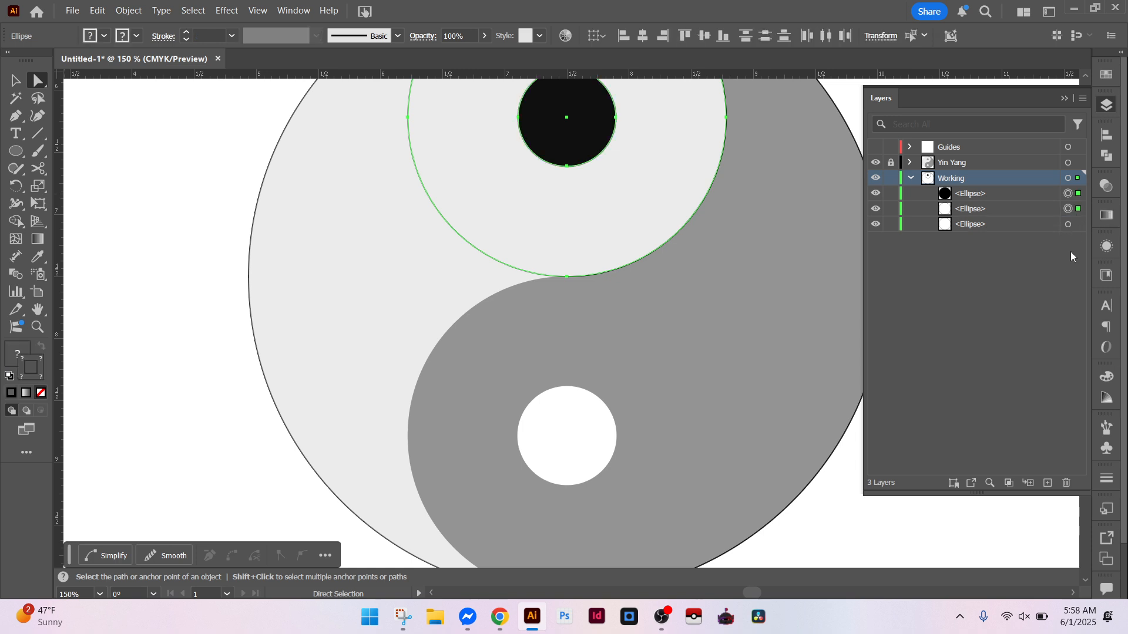
pyautogui.click(1010, 209)
pyautogui.keyDown('shift'); pyautogui.click(1011, 197); pyautogui.keyUp('shift')
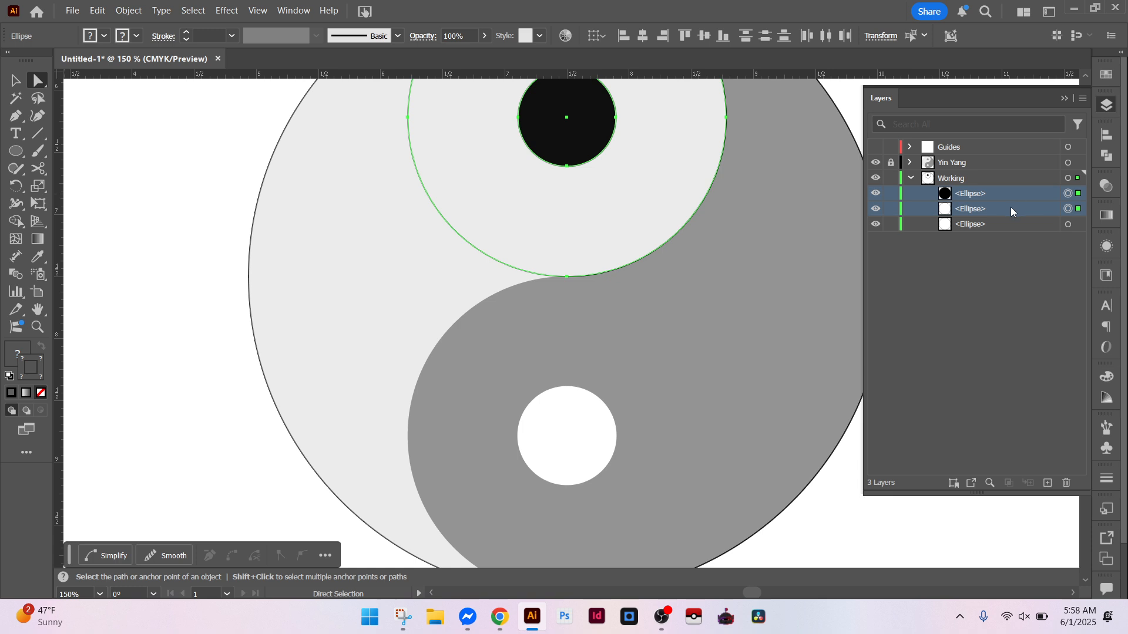
pyautogui.moveTo(1011, 210); pyautogui.dragTo(1056, 484)
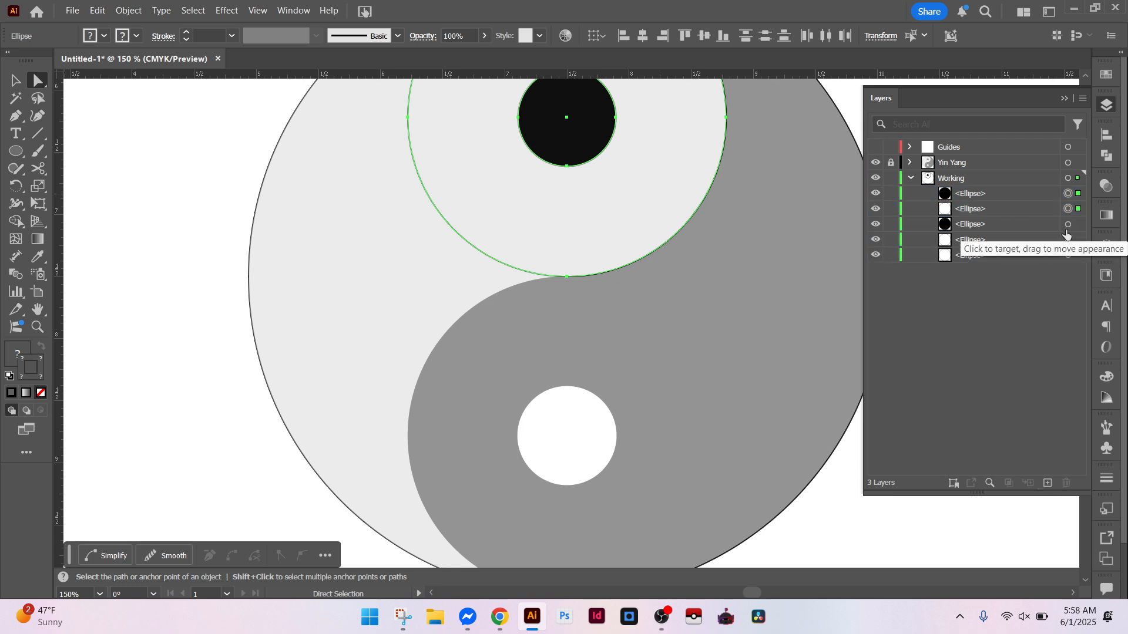
pyautogui.press('v')
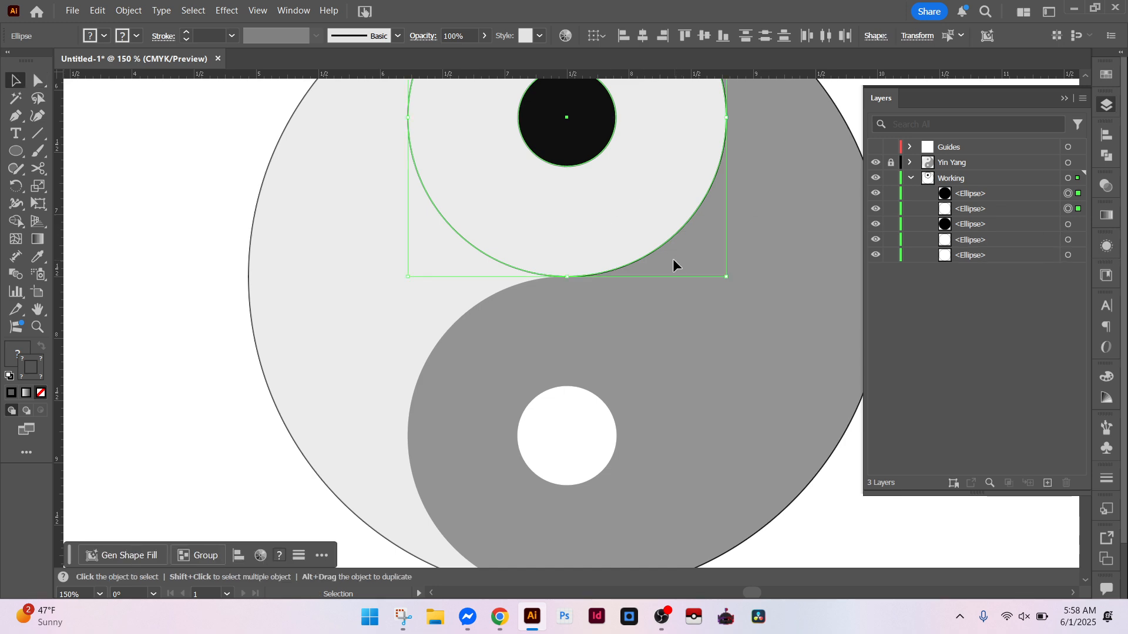
# Step: Move the duplicated half-size circle and dot straight down onto the lower half of the symbol, and deselect them
pyautogui.scroll(-2, 673, 260)
pyautogui.moveTo(667, 196); pyautogui.dragTo(681, 515)
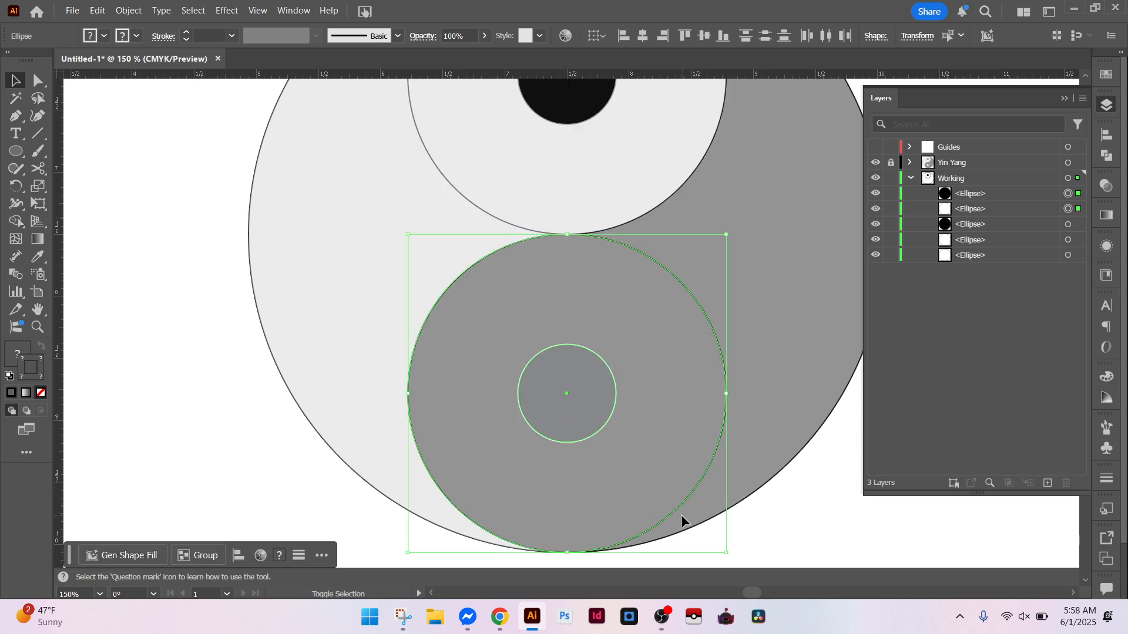
pyautogui.click(820, 560)
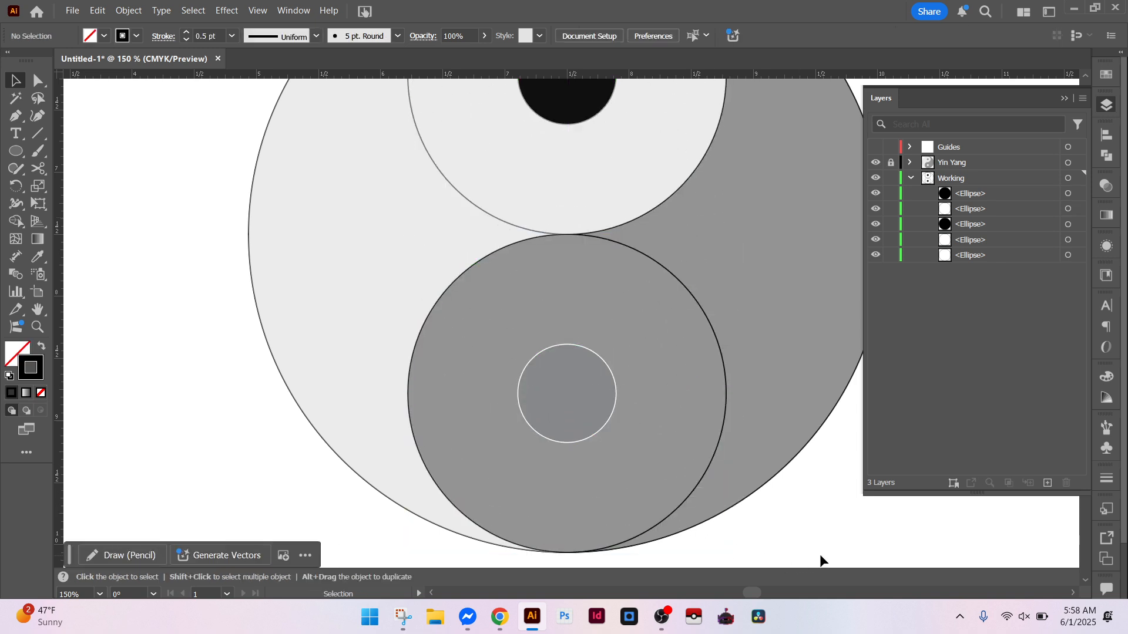
# Step: Fill the lower dot on the Working layer with the white swatch and deselect it
pyautogui.click(1067, 194)
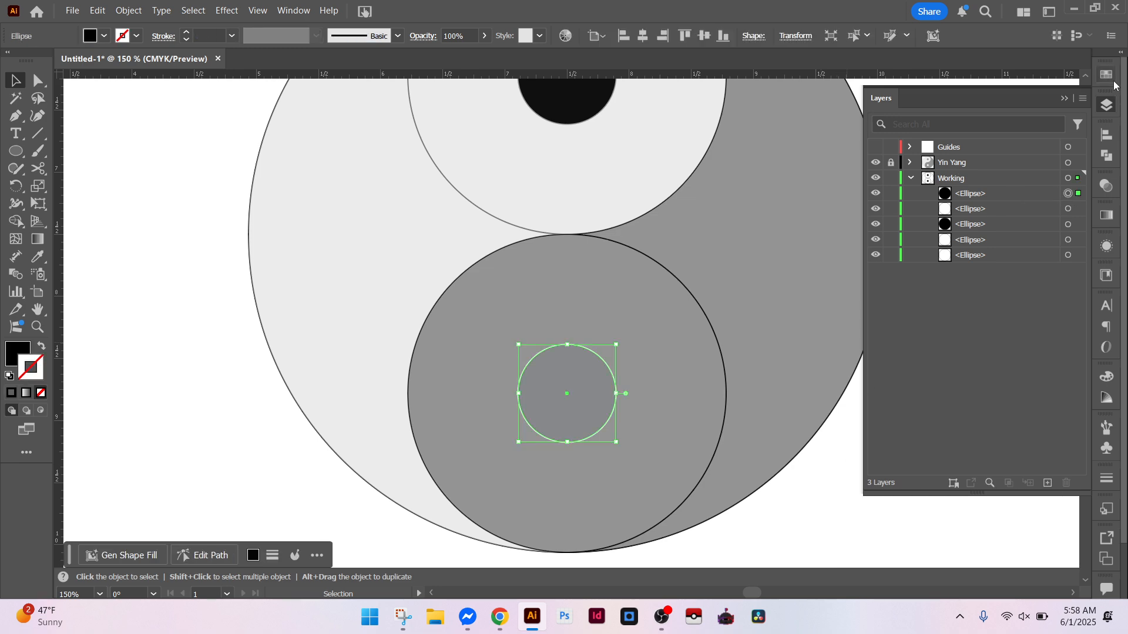
pyautogui.click(1114, 83)
pyautogui.press('x')
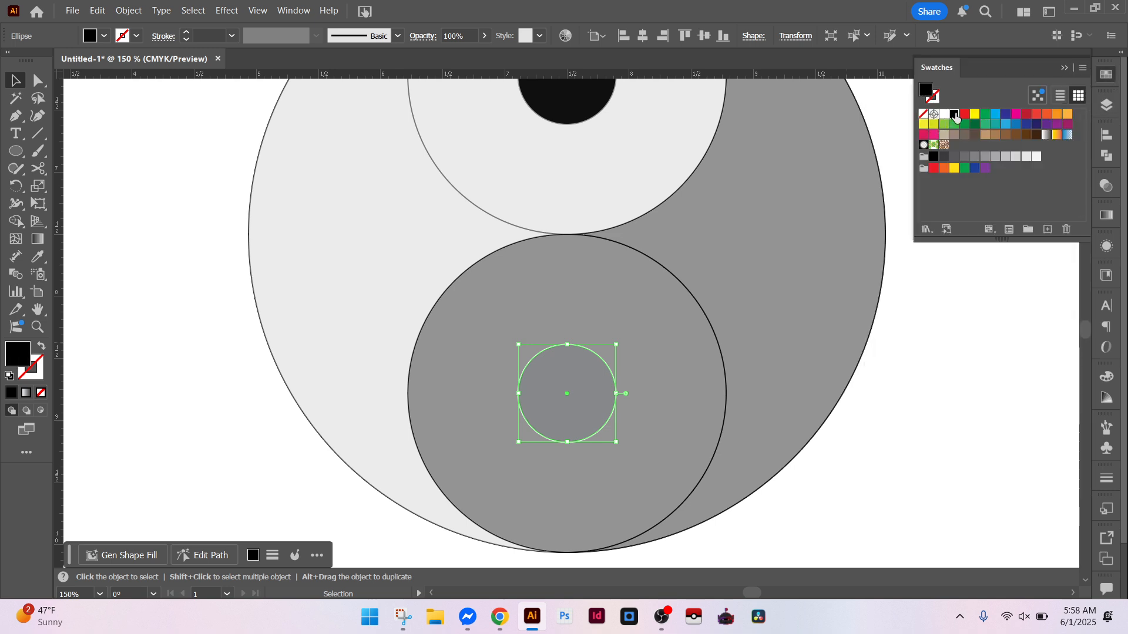
pyautogui.click(944, 114)
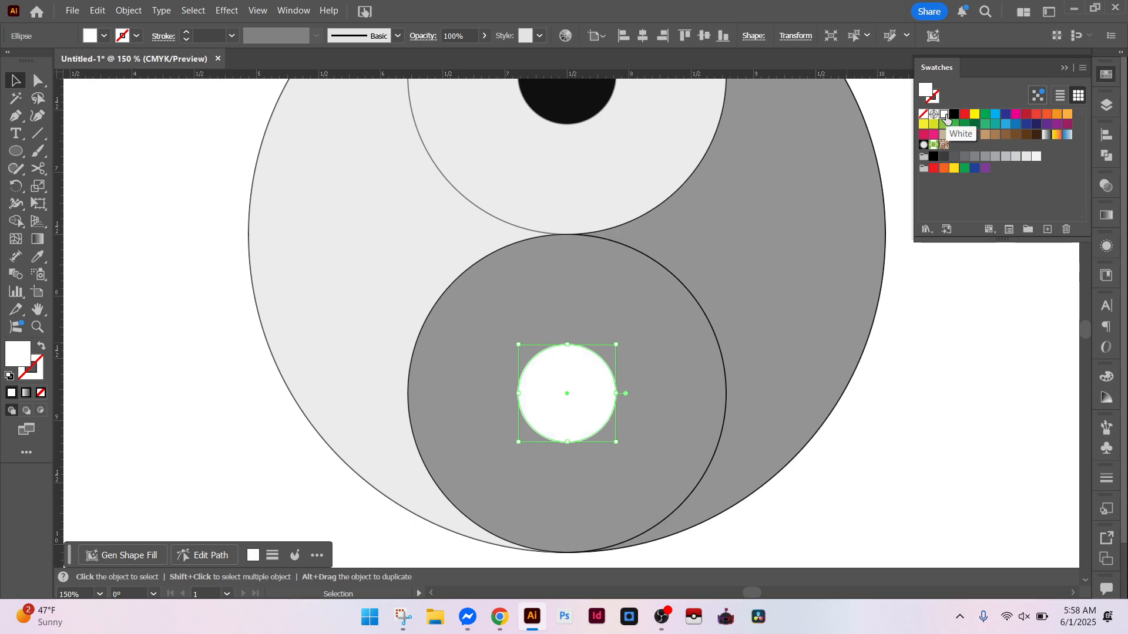
pyautogui.press('a')
pyautogui.click(945, 421)
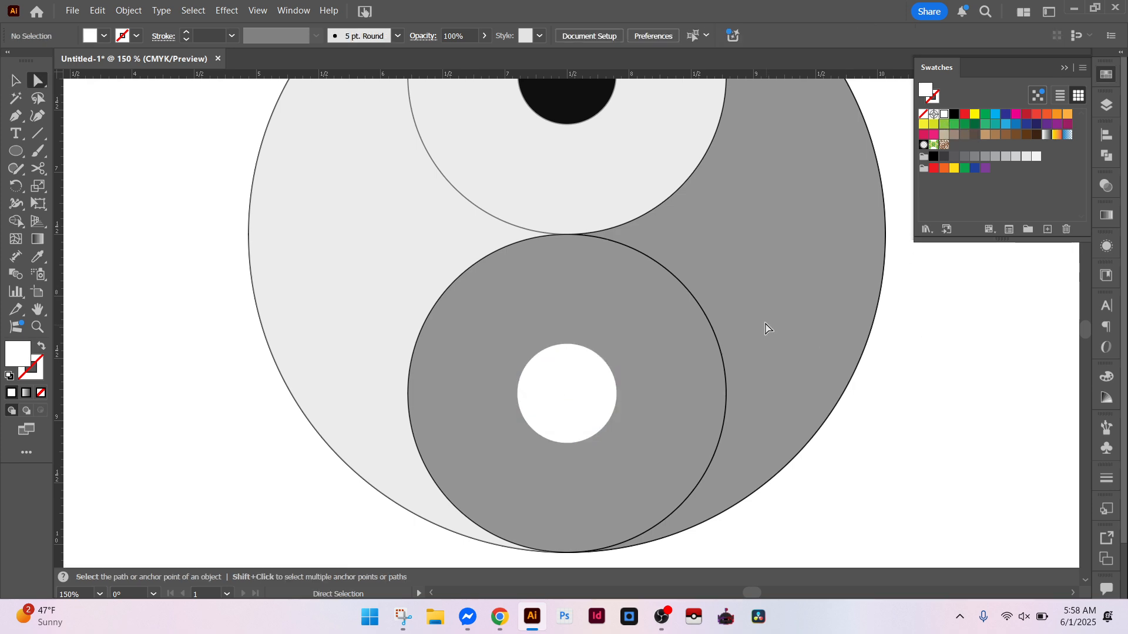
# Step: Select the lower half-size circle, examine its outline up close to where it meets the upper circle, and deselect it
pyautogui.click(687, 289)
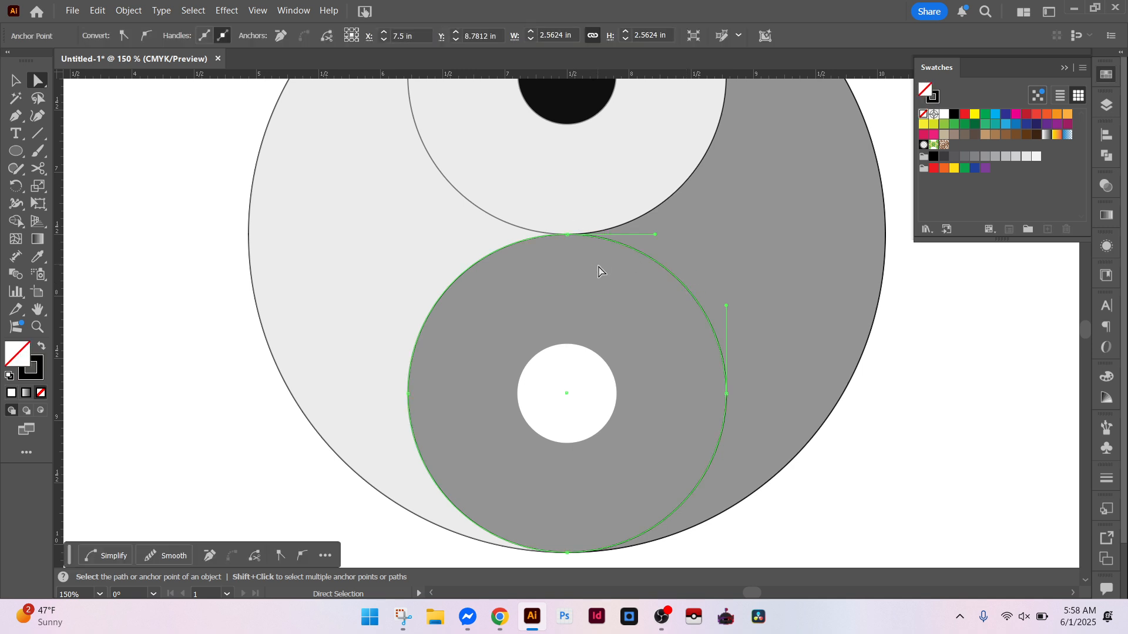
pyautogui.press('v')
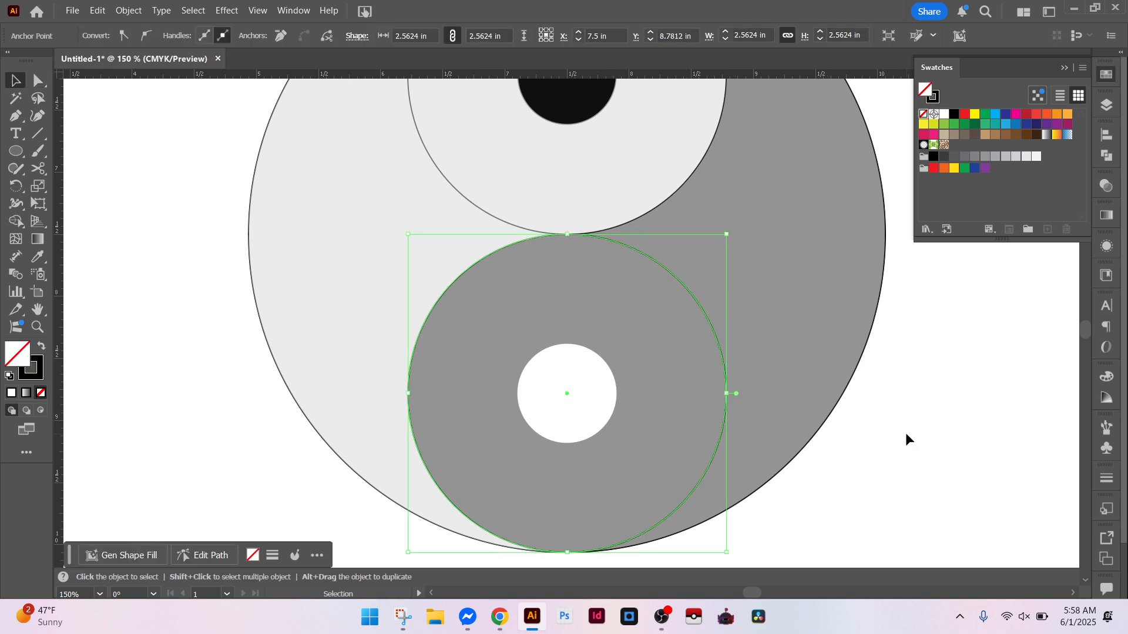
pyautogui.click(905, 432)
pyautogui.click(720, 351)
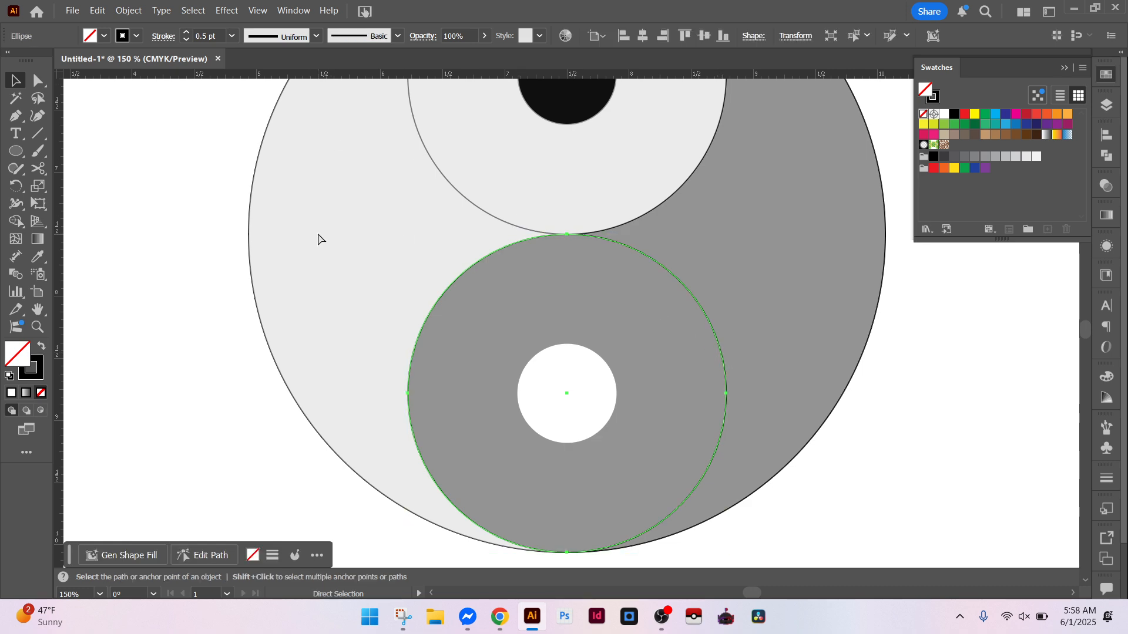
pyautogui.hotkey('ctrl', '+')
pyautogui.scroll(4, 352, 229)
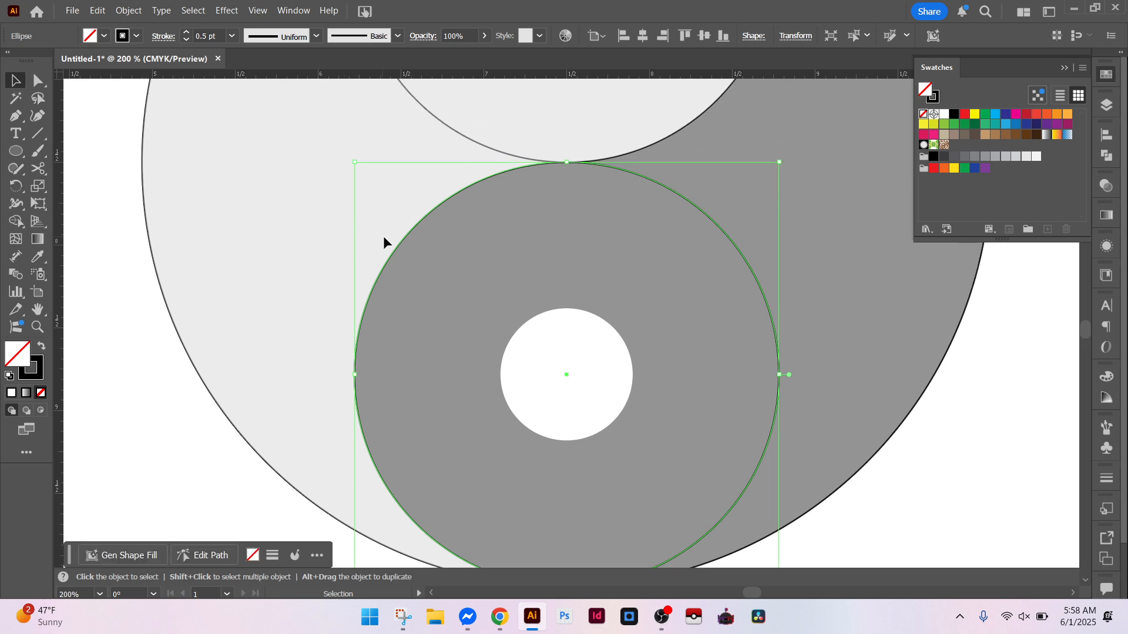
pyautogui.hotkey('ctrl', '+')
pyautogui.hotkey('ctrl', '+')
pyautogui.hotkey('ctrl', '+')
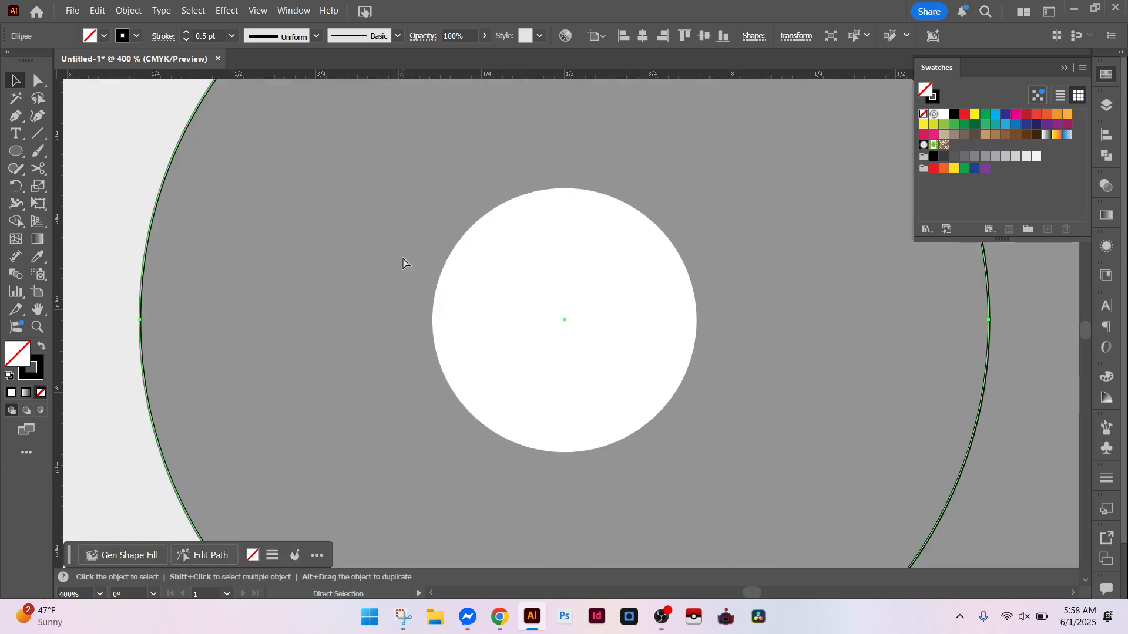
pyautogui.scroll(10, 411, 305)
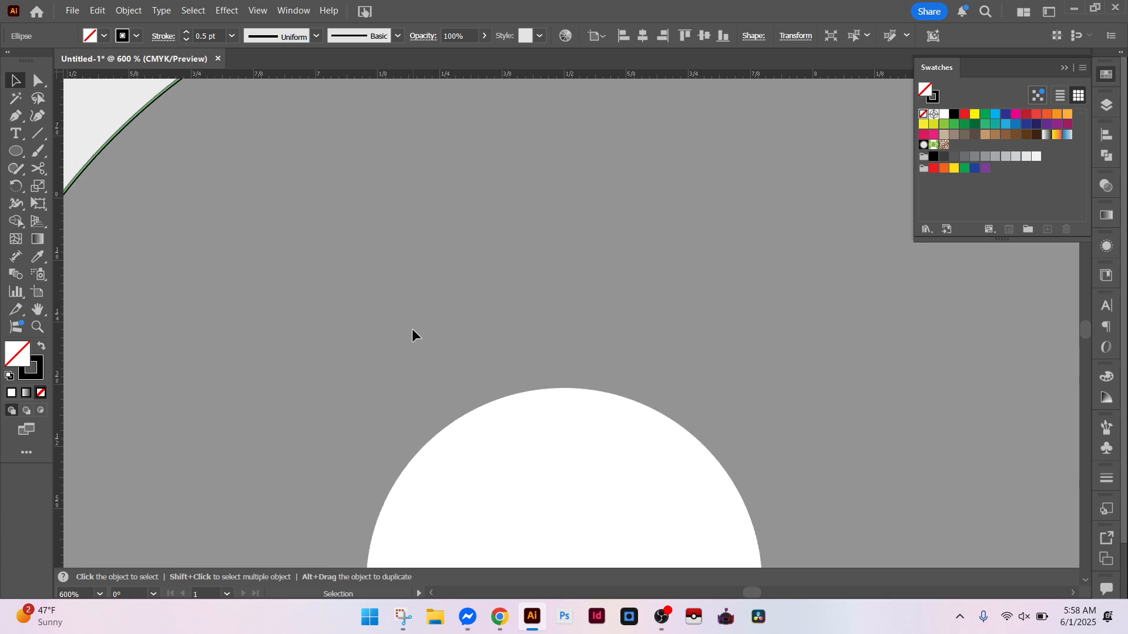
pyautogui.press('a')
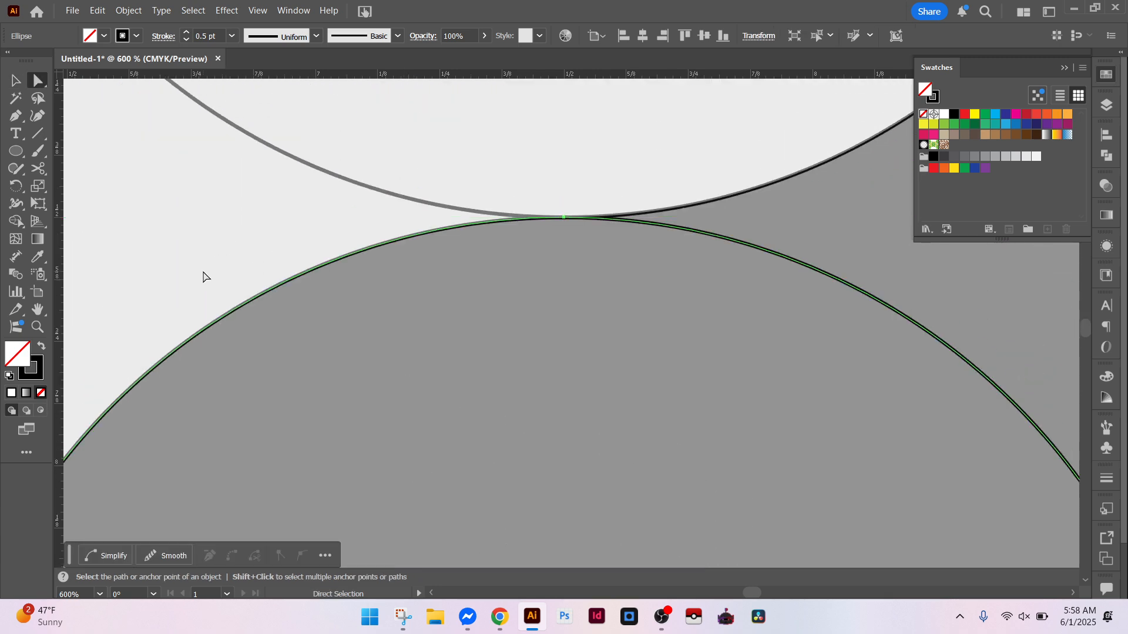
pyautogui.click(204, 276)
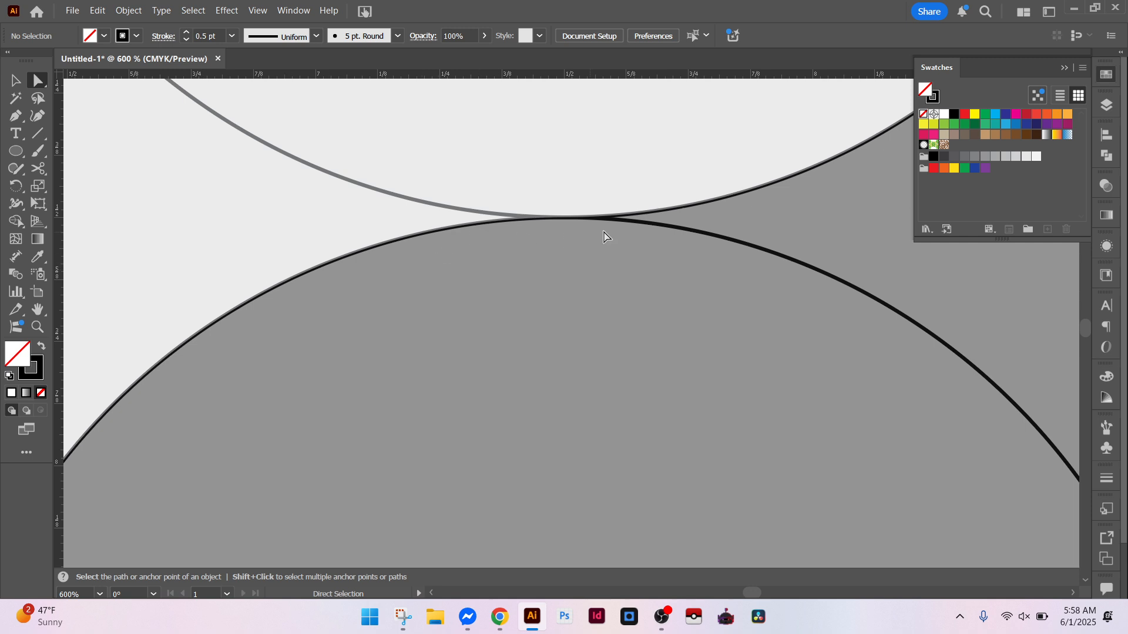
# Step: Select the upper and lower half-size circles together and examine how their anchor points meet at the symbol's center
pyautogui.click(657, 215)
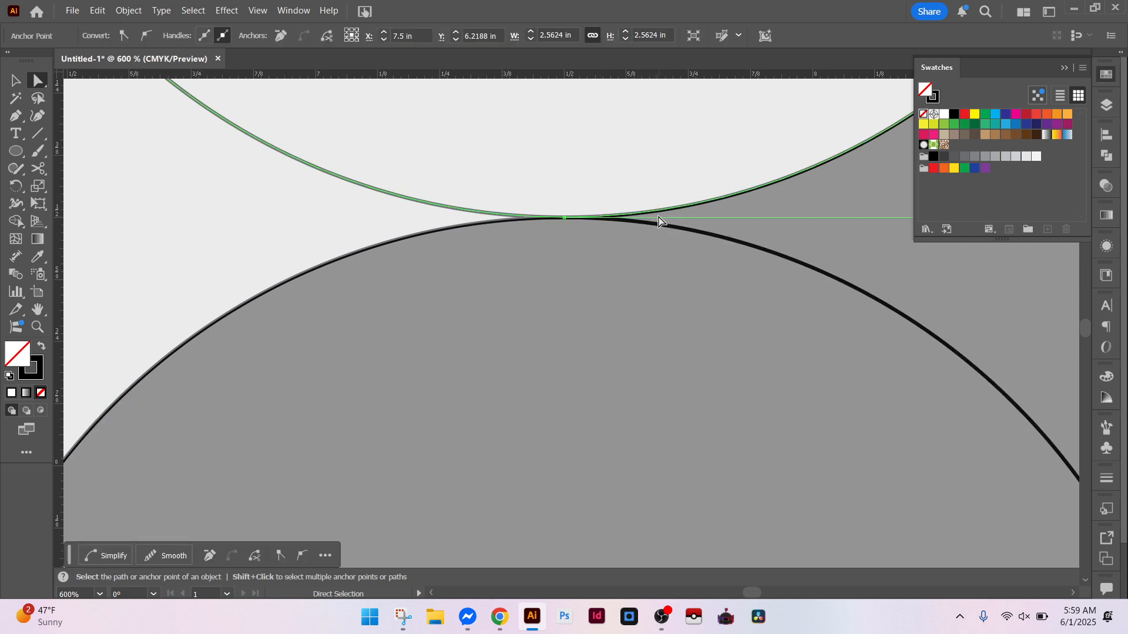
pyautogui.keyDown('shift'); pyautogui.click(660, 225); pyautogui.keyUp('shift')
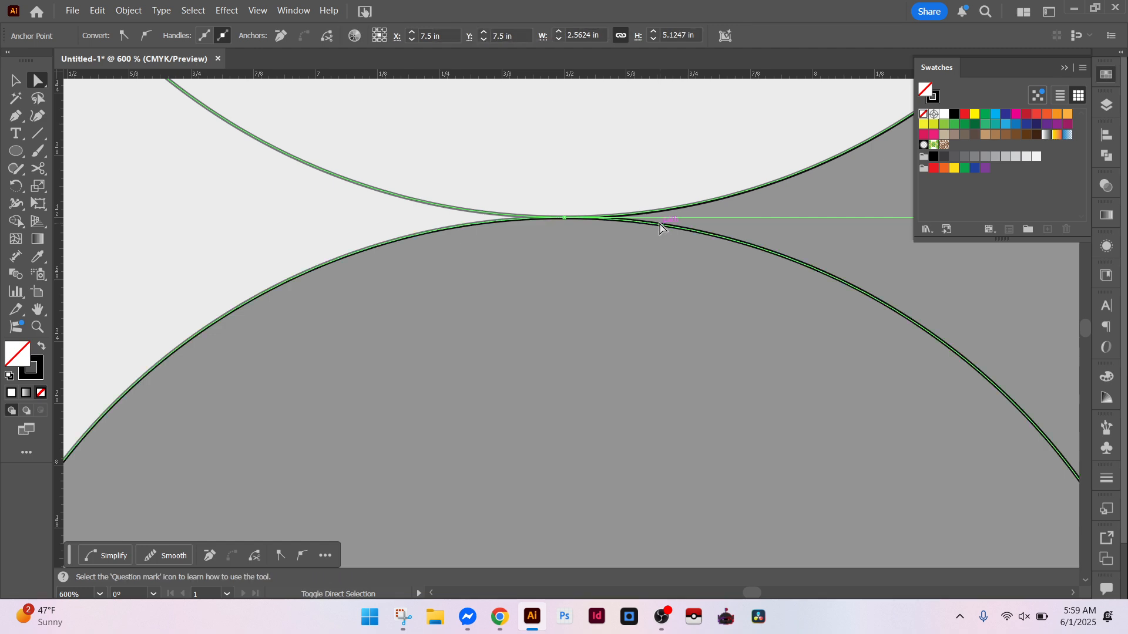
pyautogui.scroll(2, 577, 200)
pyautogui.hotkey('ctrl', '=')
pyautogui.hotkey('ctrl', '=')
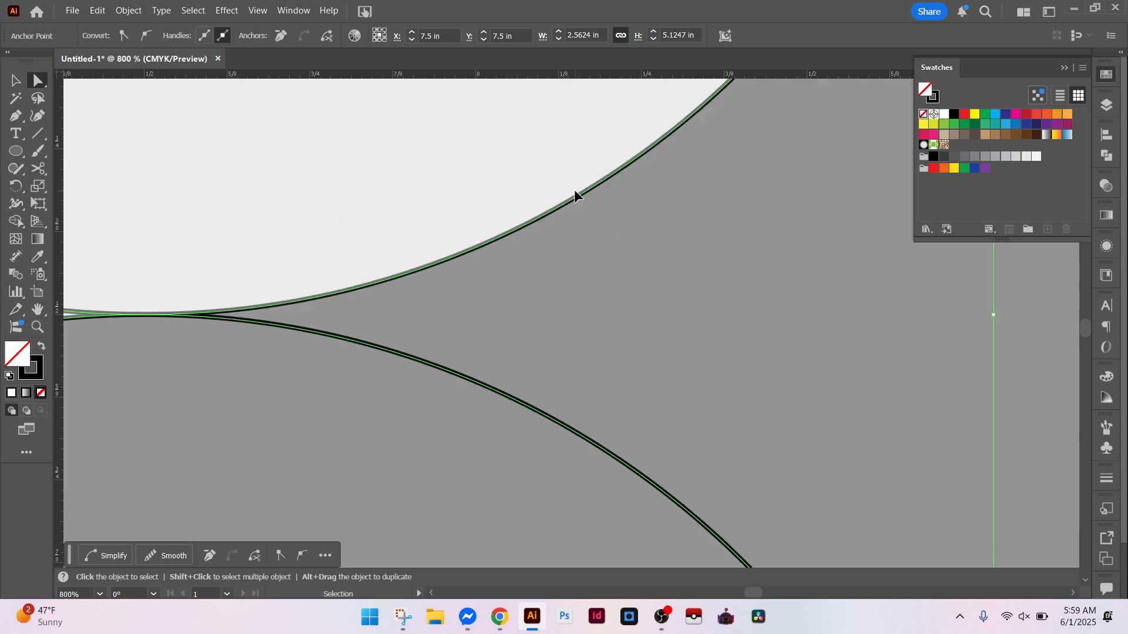
pyautogui.press('space')
pyautogui.moveTo(343, 183); pyautogui.dragTo(1084, 224)
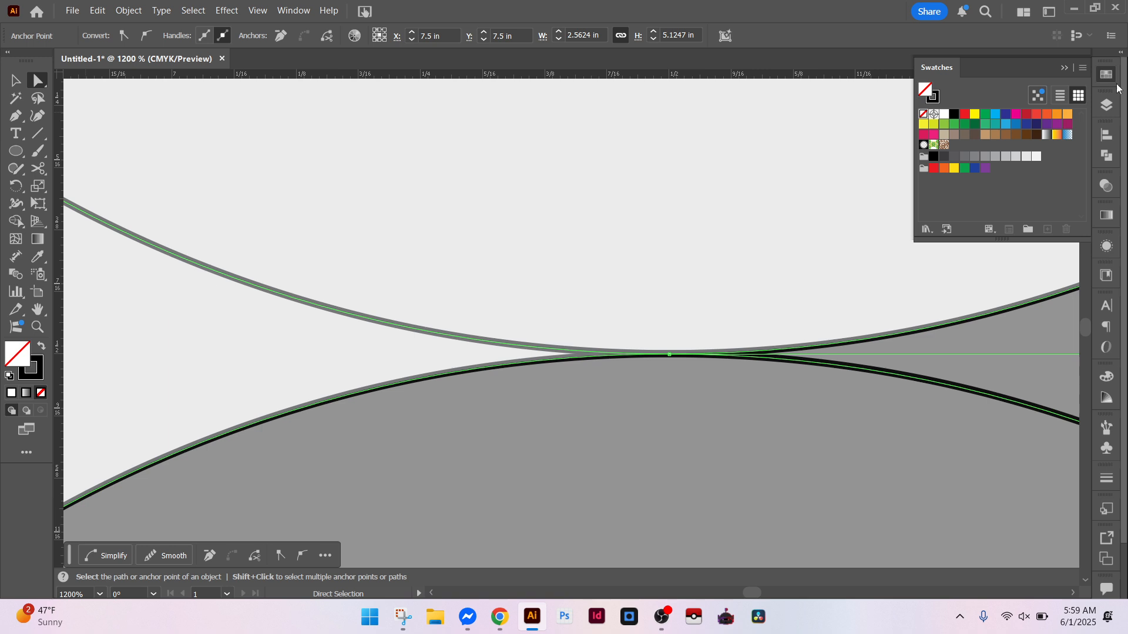
# Step: Hide the Yin Yang reference layer and inspect the circle outlines from the center up to the outer circle's upper edge
pyautogui.click(1106, 105)
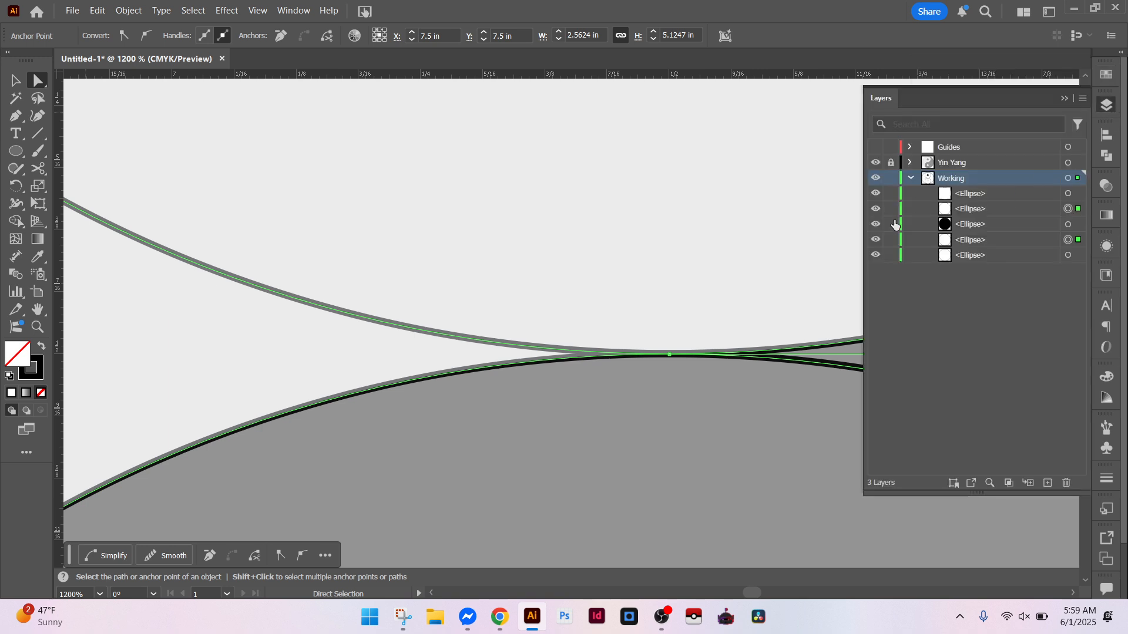
pyautogui.click(876, 163)
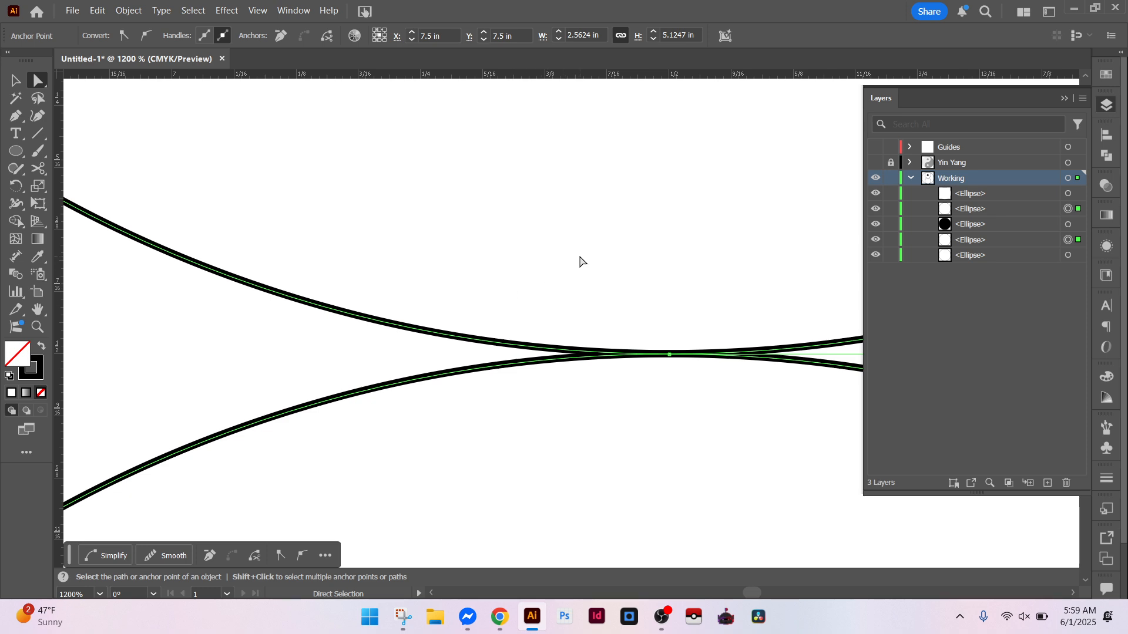
pyautogui.press('ctrl')
pyautogui.scroll(10, 488, 176)
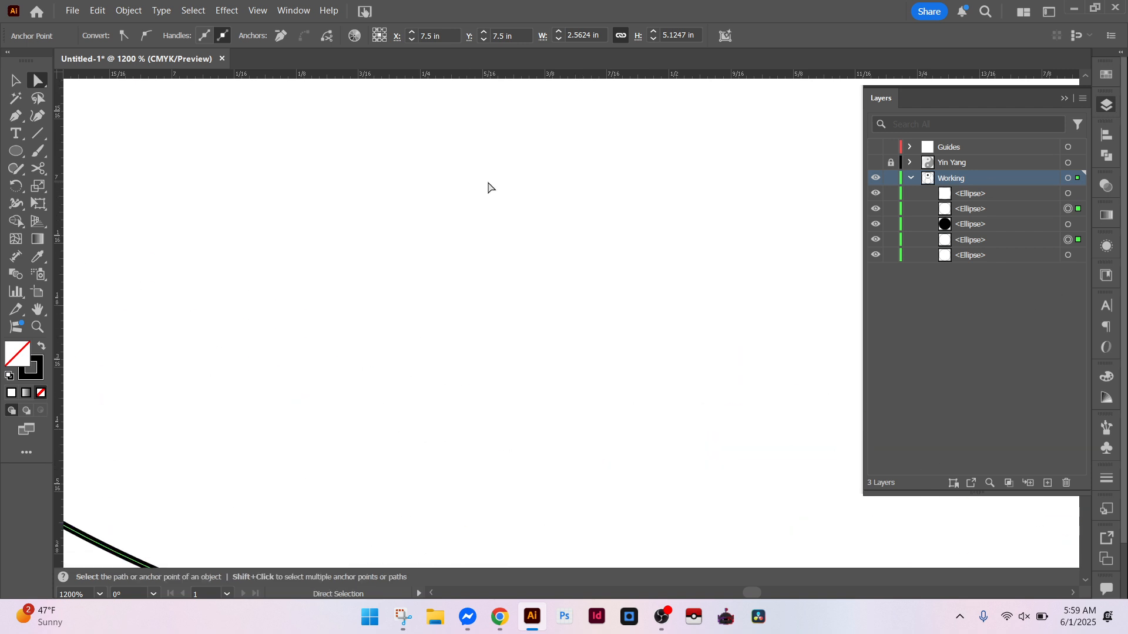
pyautogui.scroll(10, 488, 200)
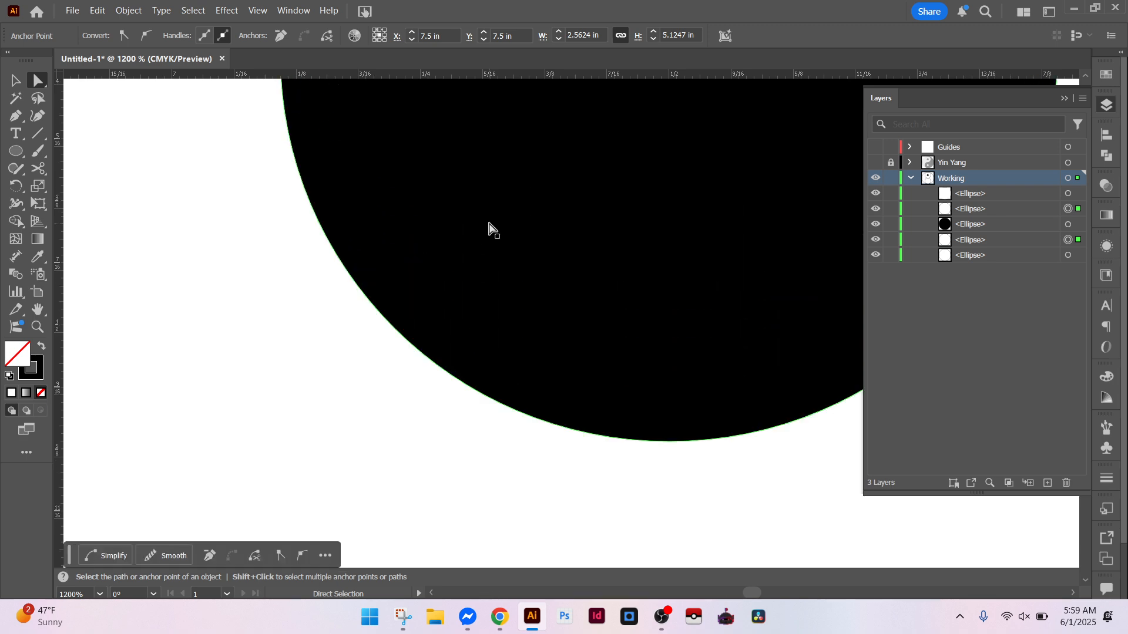
pyautogui.press('ctrl')
pyautogui.scroll(-3, 488, 230)
pyautogui.press('space')
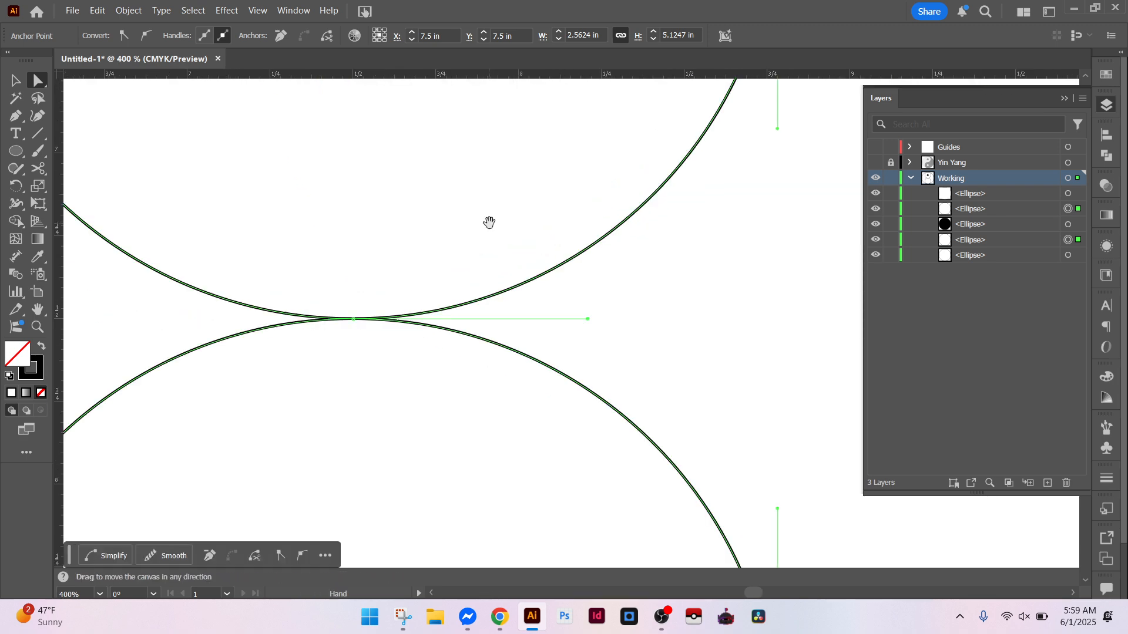
pyautogui.moveTo(481, 202); pyautogui.dragTo(636, 531)
pyautogui.scroll(6, 654, 433)
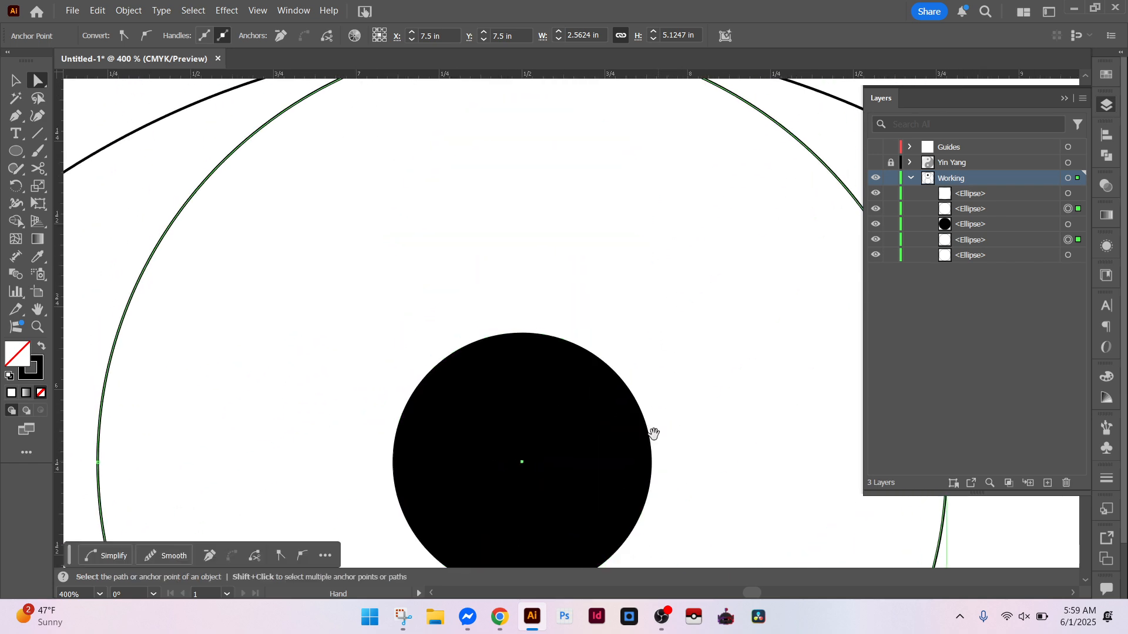
pyautogui.scroll(3, 623, 376)
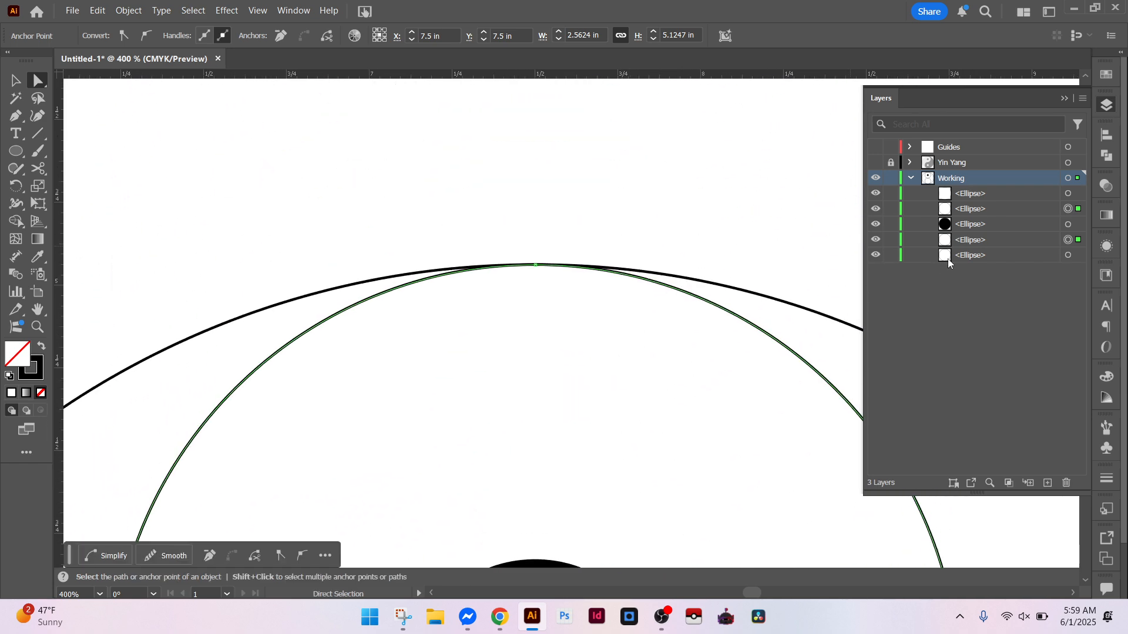
# Step: Select the outer circle together with the upper half-size circle and examine the point where they touch at the symbol's top
pyautogui.click(1084, 256)
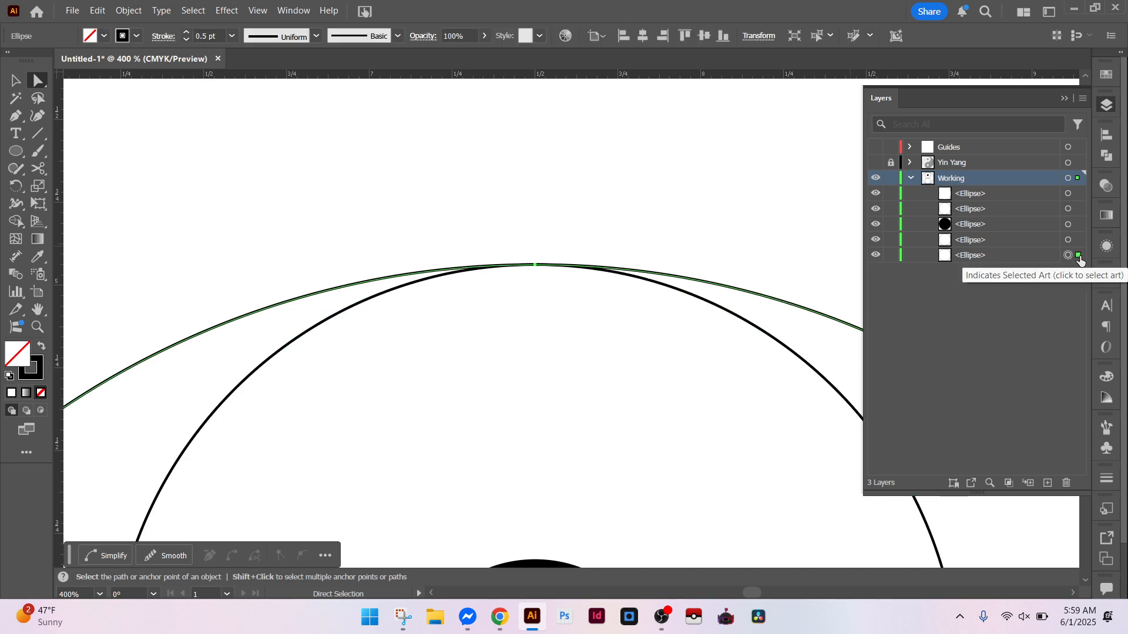
pyautogui.keyDown('shift'); pyautogui.click(1085, 245); pyautogui.keyUp('shift')
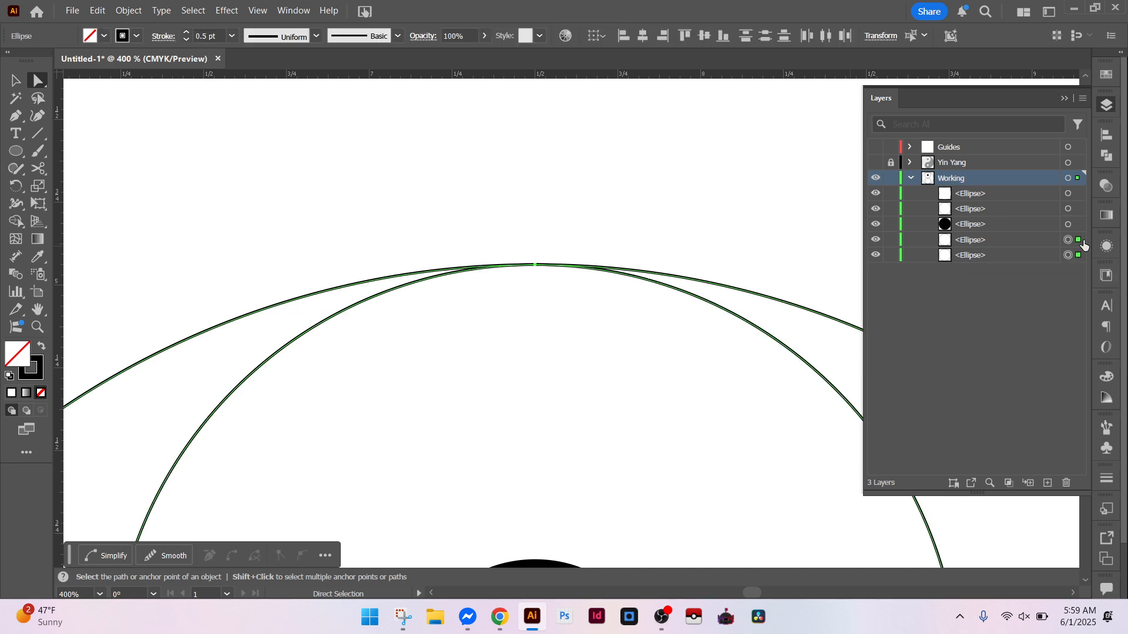
pyautogui.hotkey('ctrl', '=')
pyautogui.hotkey('ctrl', '=')
pyautogui.hotkey('ctrl', '=')
pyautogui.hotkey('ctrl', '=')
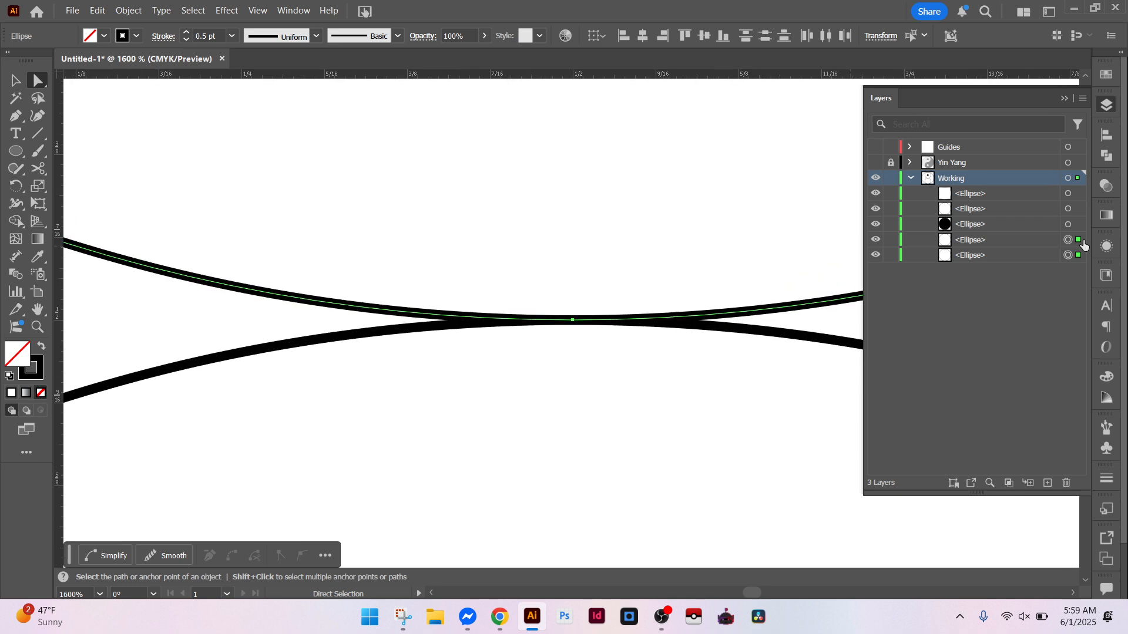
pyautogui.press('space')
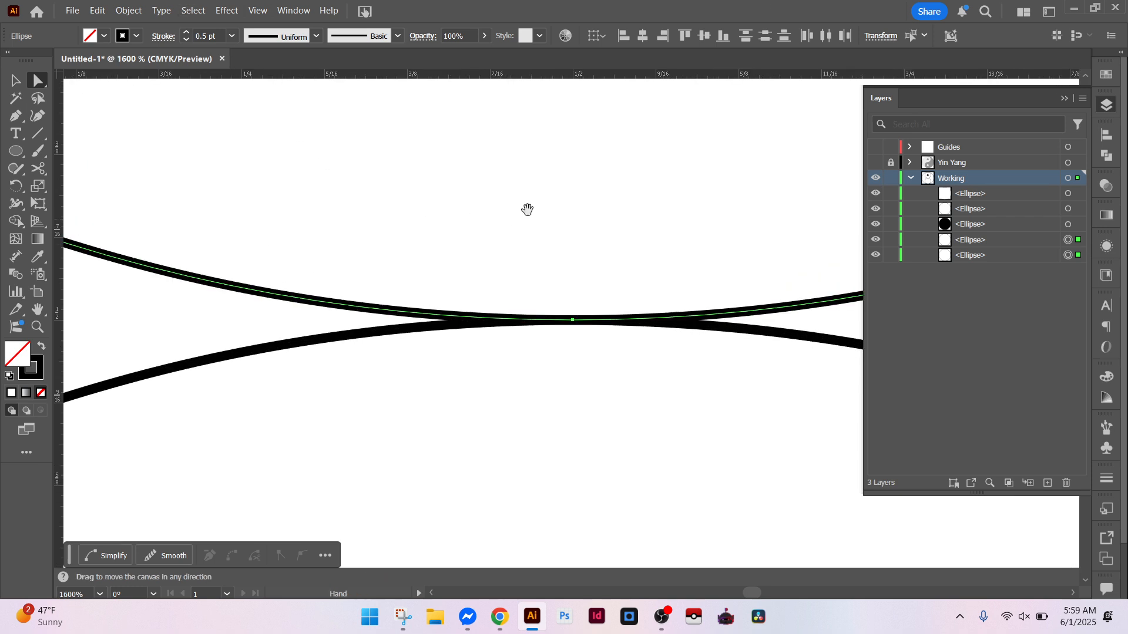
pyautogui.moveTo(526, 209); pyautogui.dragTo(605, 556)
pyautogui.moveTo(624, 235); pyautogui.dragTo(640, 485)
pyautogui.moveTo(647, 208); pyautogui.dragTo(683, 450)
pyautogui.moveTo(681, 249); pyautogui.dragTo(631, 582)
pyautogui.moveTo(654, 276); pyautogui.dragTo(628, 513)
pyautogui.moveTo(618, 252); pyautogui.dragTo(618, 425)
pyautogui.moveTo(611, 226); pyautogui.dragTo(609, 329)
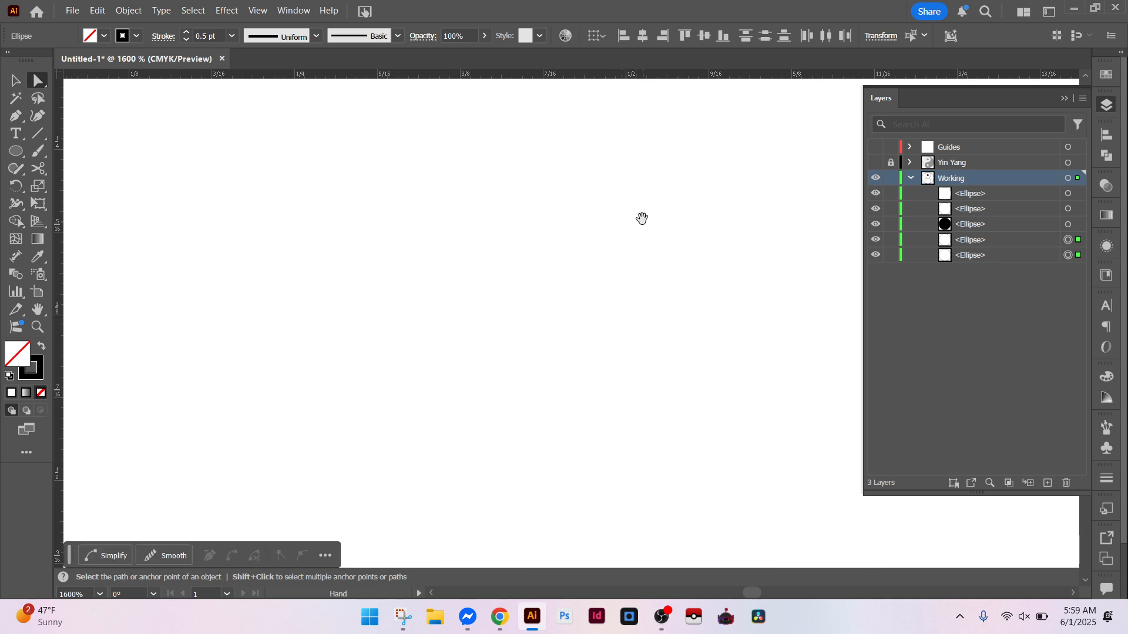
pyautogui.moveTo(662, 277); pyautogui.dragTo(653, 386)
pyautogui.moveTo(649, 347); pyautogui.dragTo(650, 416)
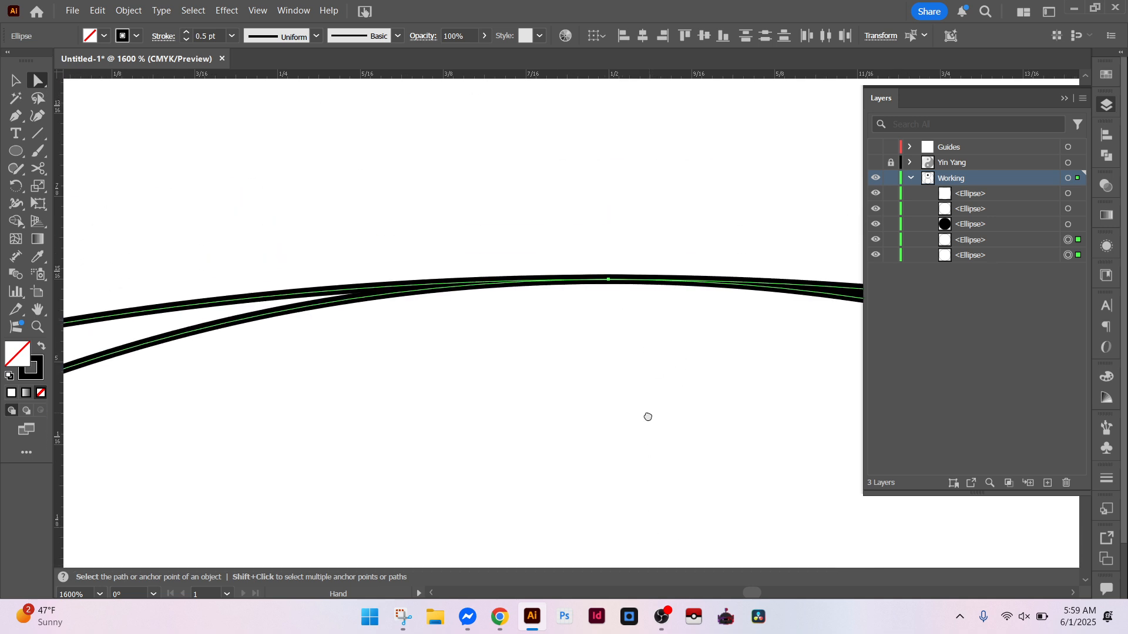
# Step: Review the full arrangement of circles and deselect everything
pyautogui.press('ctrl')
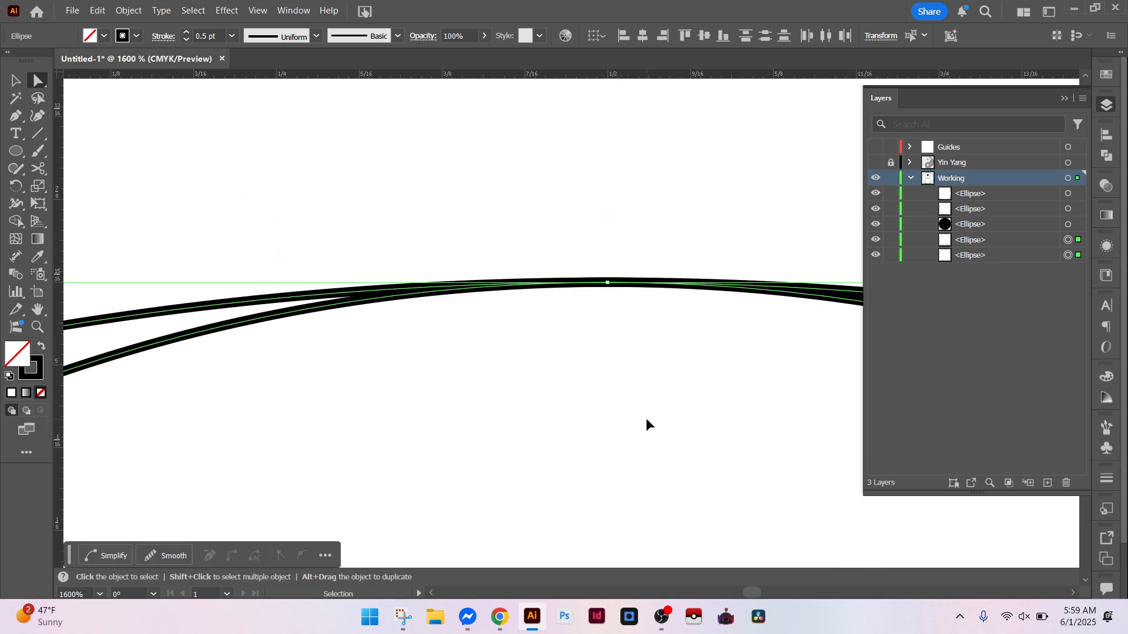
pyautogui.hotkey('ctrl', '-')
pyautogui.hotkey('ctrl', '-')
pyautogui.hotkey('ctrl', '-')
pyautogui.hotkey('ctrl', '-')
pyautogui.hotkey('ctrl', '-')
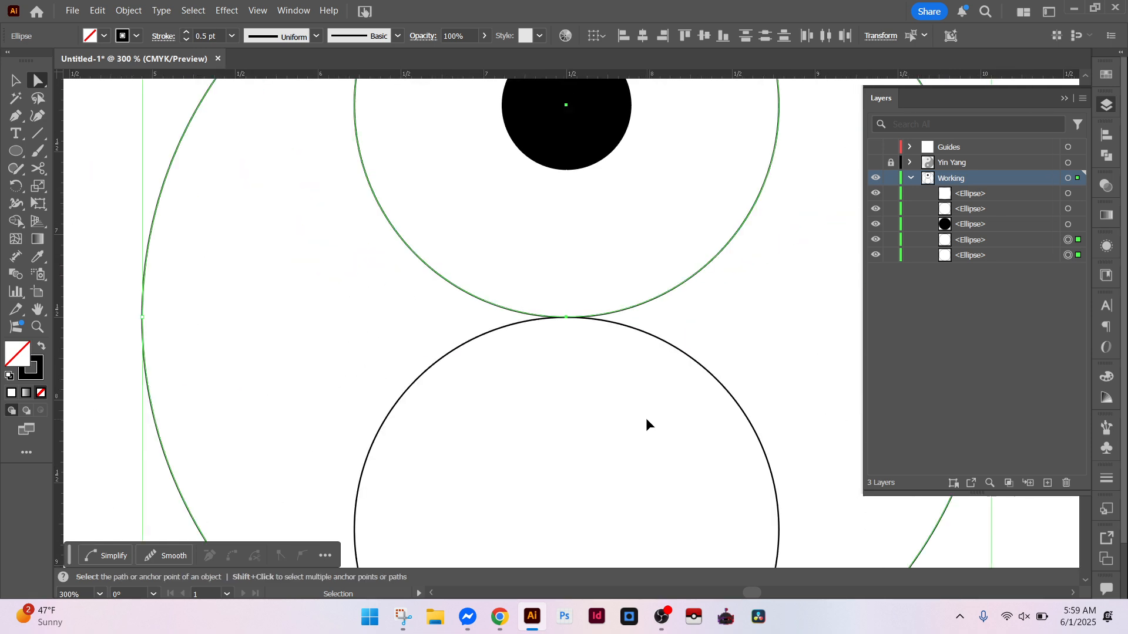
pyautogui.hotkey('ctrl', '-')
pyautogui.hotkey('ctrl', '-')
pyautogui.hotkey('ctrl', '-')
pyautogui.scroll(-3, 600, 422)
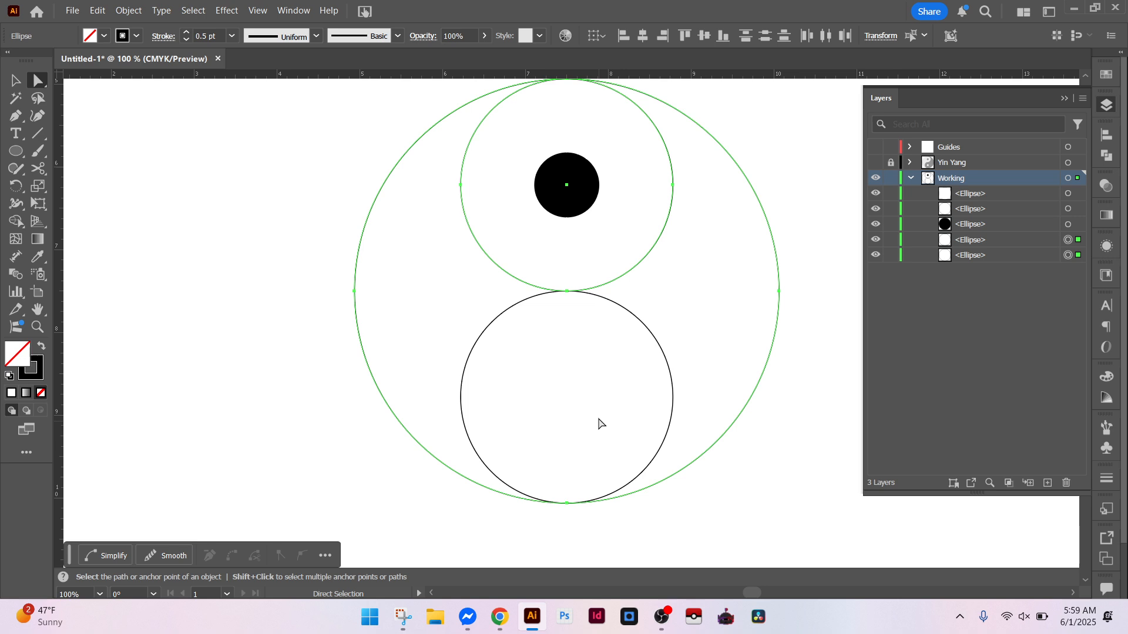
pyautogui.click(732, 460)
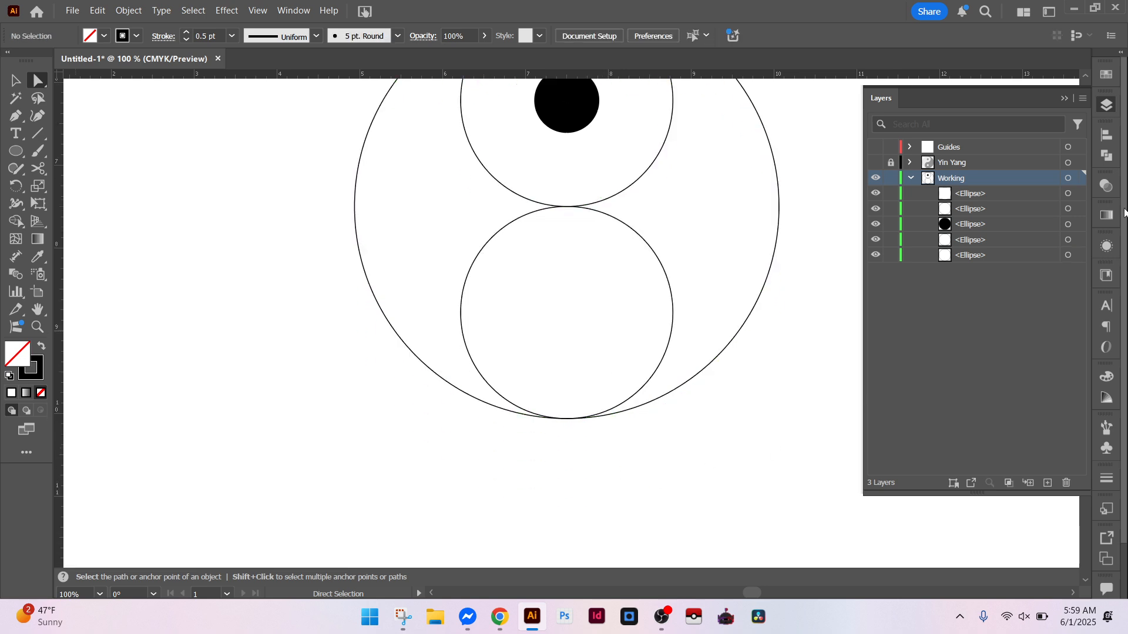
# Step: Select the outer circle together with the lower half-size circle and examine the point where they touch at the symbol's bottom
pyautogui.click(1077, 210)
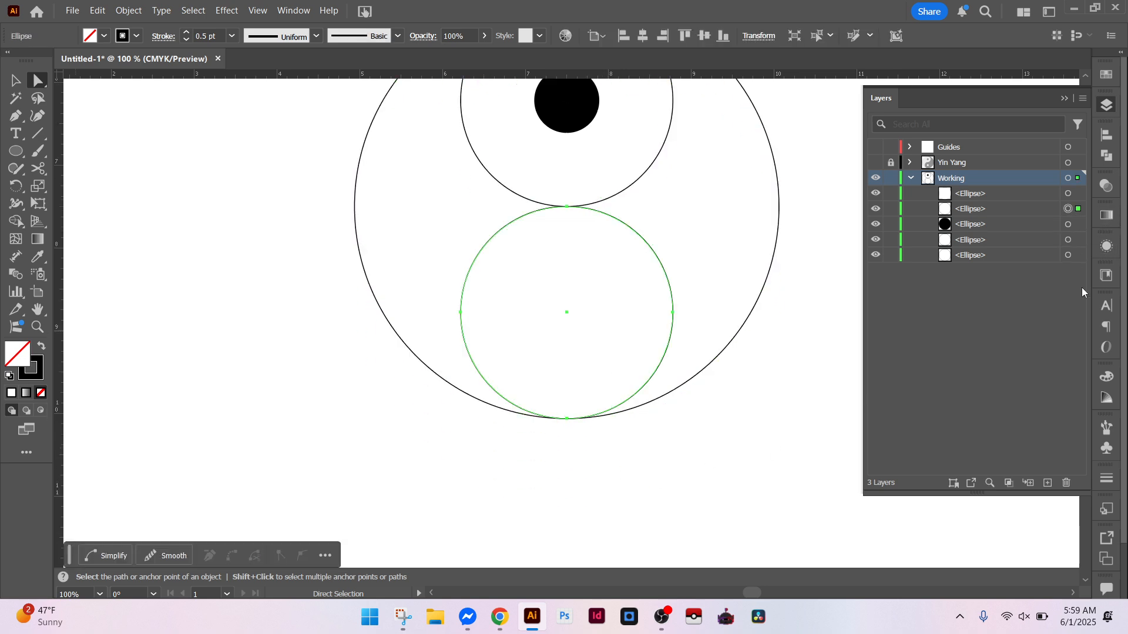
pyautogui.keyDown('shift'); pyautogui.click(1078, 257); pyautogui.keyUp('shift')
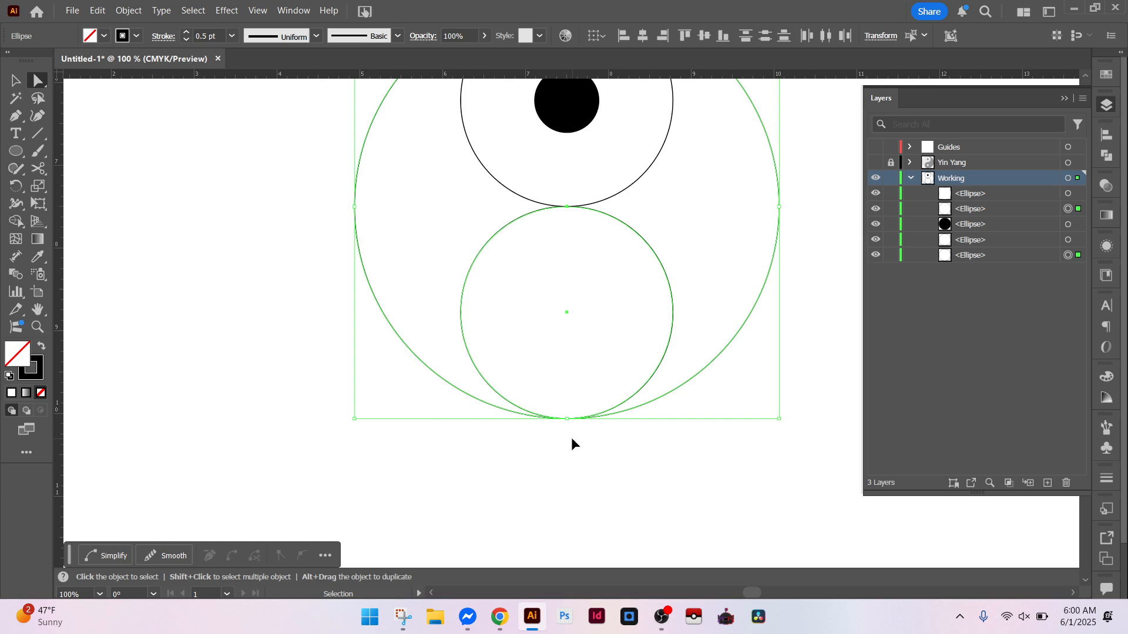
pyautogui.hotkey('ctrl', '=')
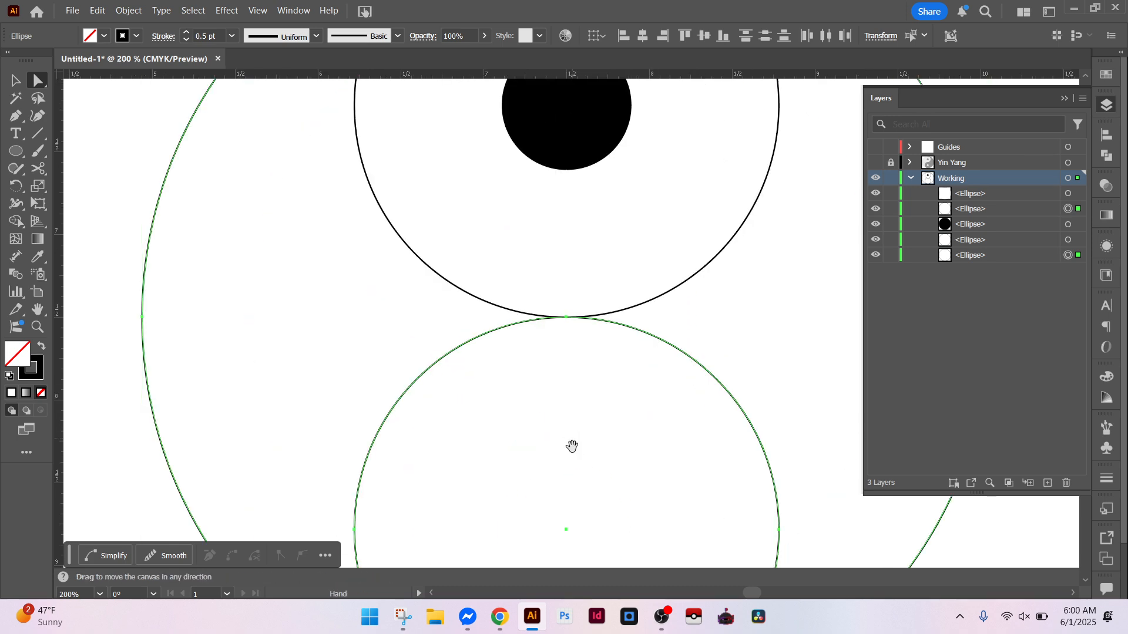
pyautogui.moveTo(572, 445); pyautogui.dragTo(604, 105)
pyautogui.moveTo(631, 418); pyautogui.dragTo(605, 355)
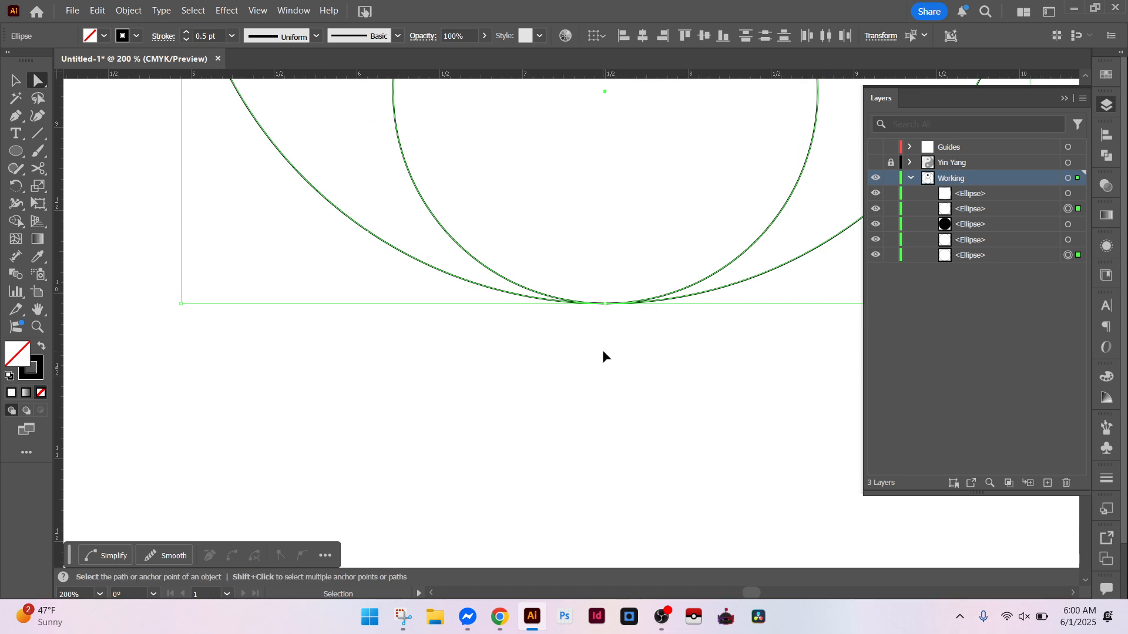
pyautogui.hotkey('ctrl', '+')
pyautogui.hotkey('ctrl', '+')
pyautogui.hotkey('ctrl', '+')
pyautogui.hotkey('ctrl', '+')
pyautogui.hotkey('ctrl', '+')
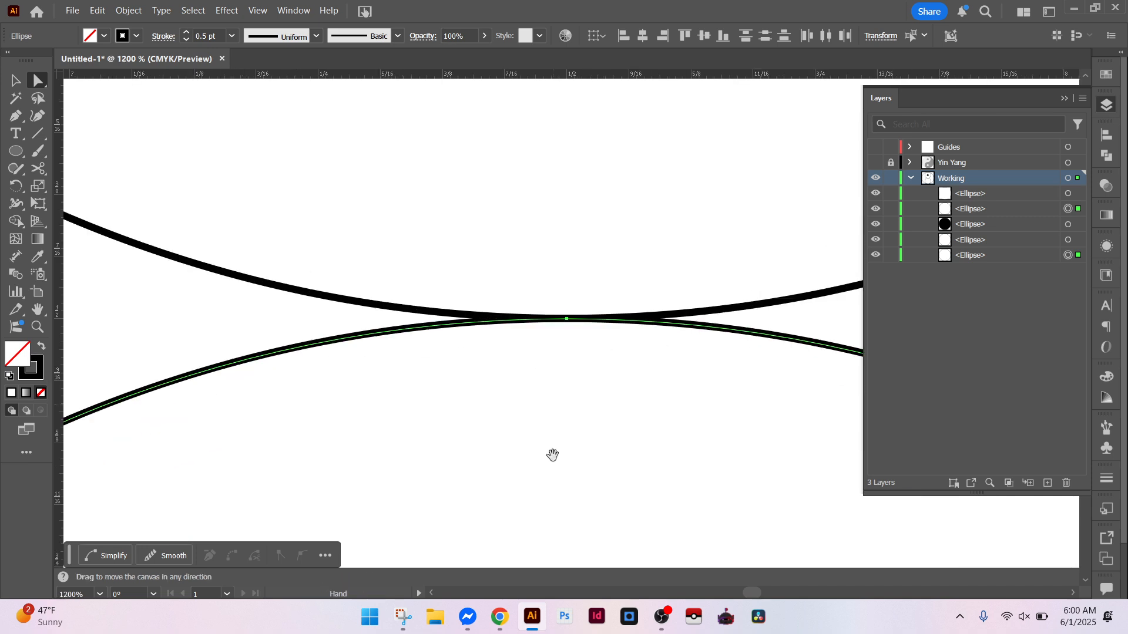
pyautogui.moveTo(584, 447)
pyautogui.mouseDown()
pyautogui.moveTo(619, 232)
pyautogui.moveTo(625, 14)
pyautogui.moveTo(599, 353)
pyautogui.moveTo(626, 18)
pyautogui.moveTo(617, 438)
pyautogui.moveTo(650, 24)
pyautogui.mouseUp()
pyautogui.moveTo(602, 287)
pyautogui.mouseDown()
pyautogui.moveTo(616, 212)
pyautogui.moveTo(574, 103)
pyautogui.moveTo(667, 347)
pyautogui.moveTo(543, 1)
pyautogui.mouseUp()
pyautogui.moveTo(516, 430); pyautogui.dragTo(549, 156)
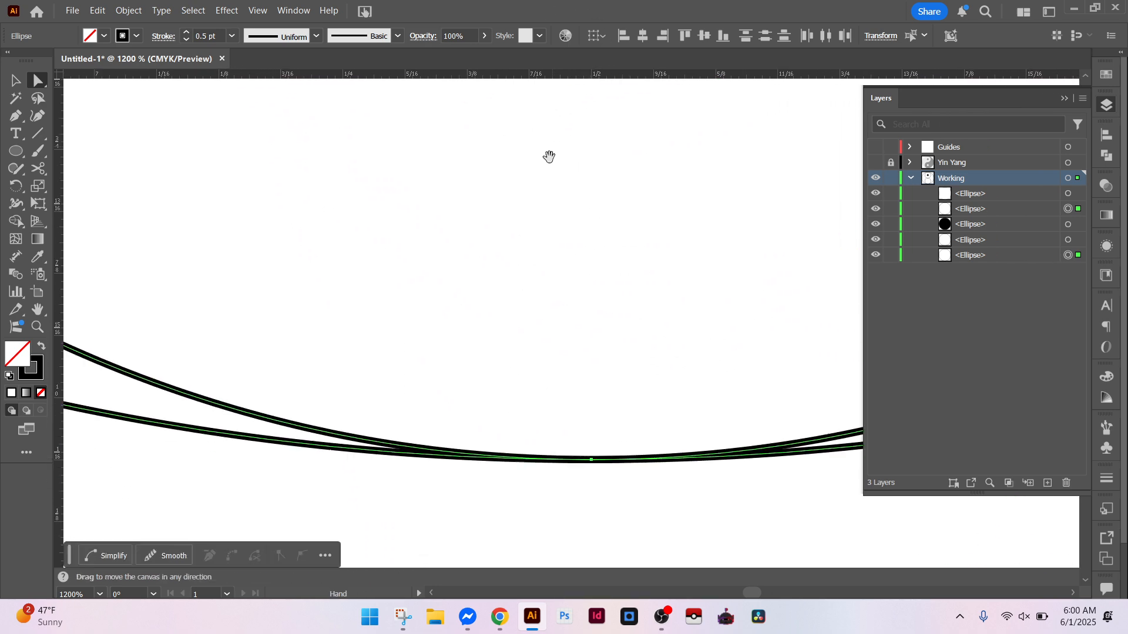
pyautogui.moveTo(597, 380); pyautogui.dragTo(571, 288)
pyautogui.press('space')
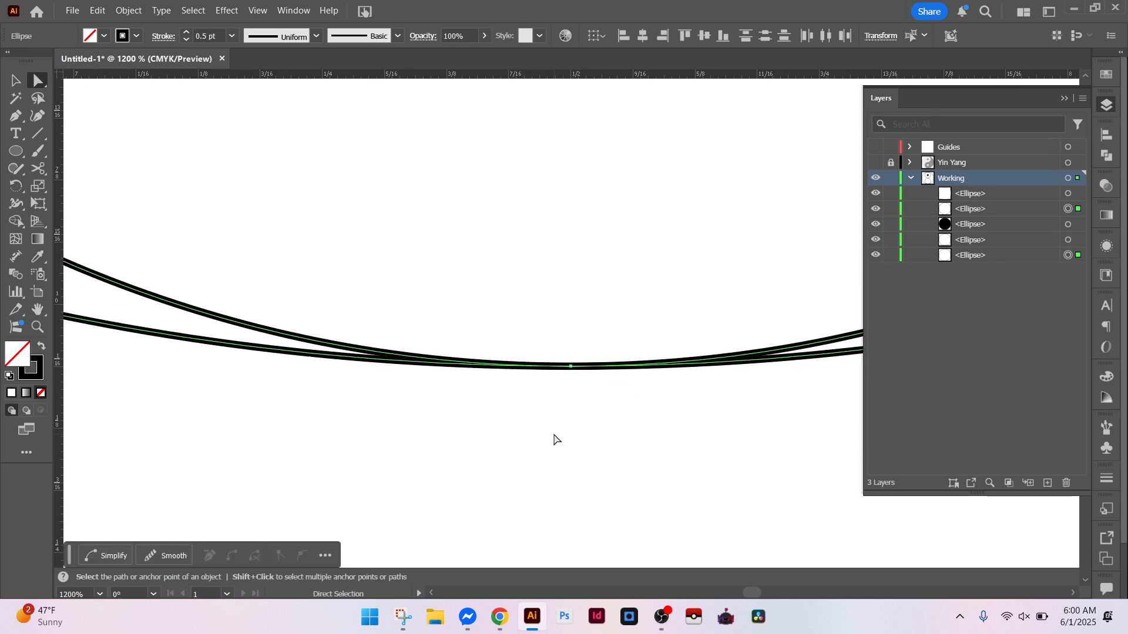
# Step: Swap the fill and stroke of the lower half-size circle to make it solid black with no outline
pyautogui.hotkey('ctrl', '0')
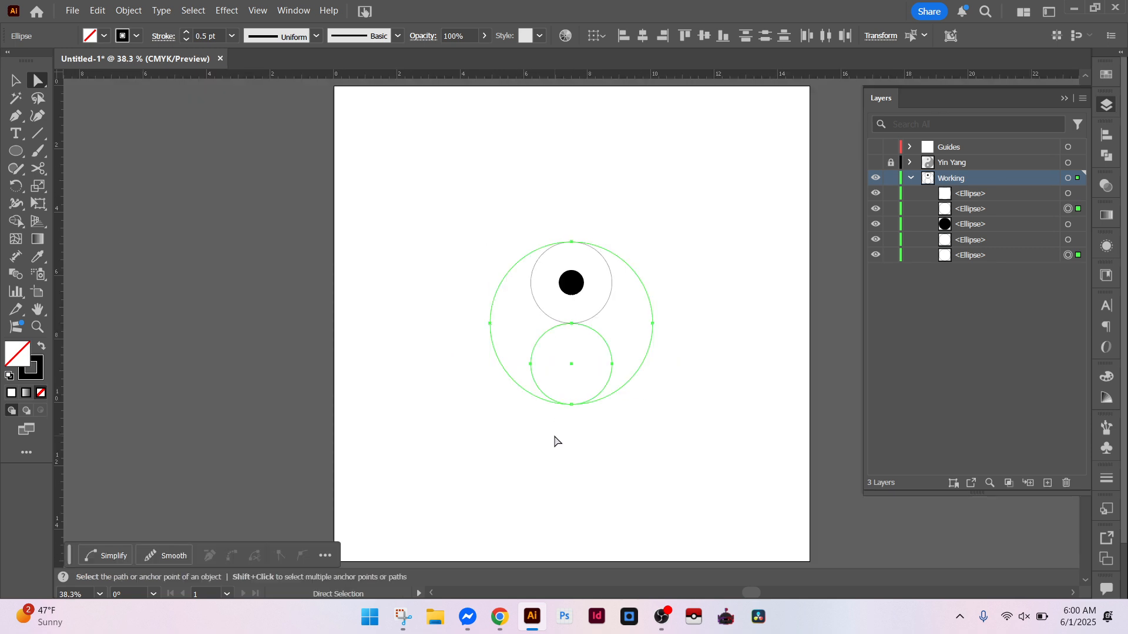
pyautogui.press('v')
pyautogui.hotkey('ctrl', '+')
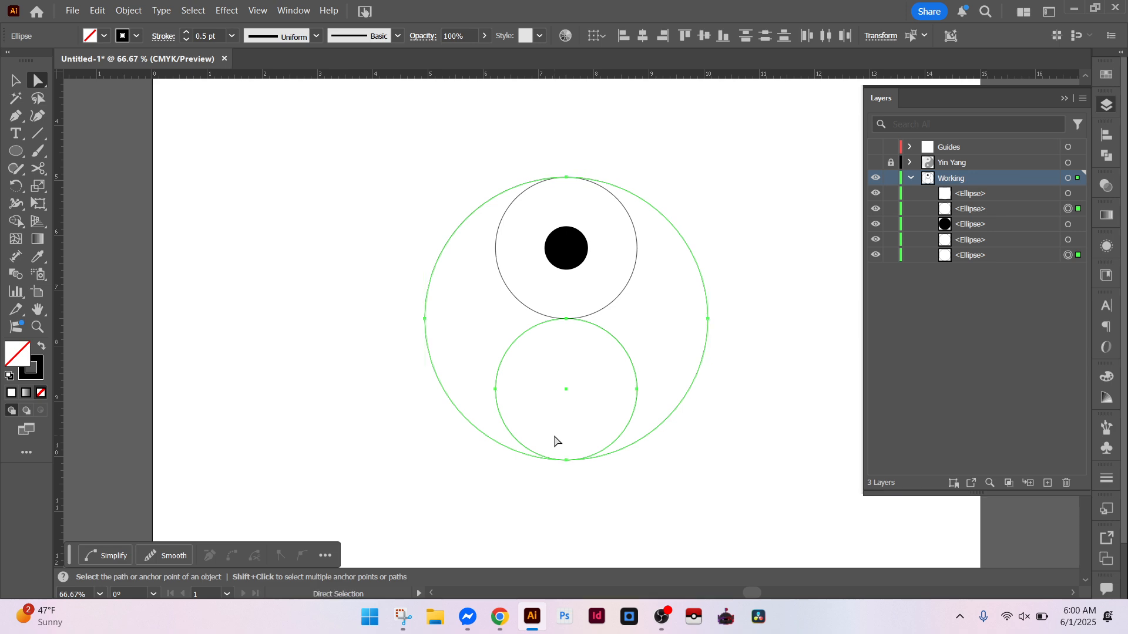
pyautogui.click(800, 331)
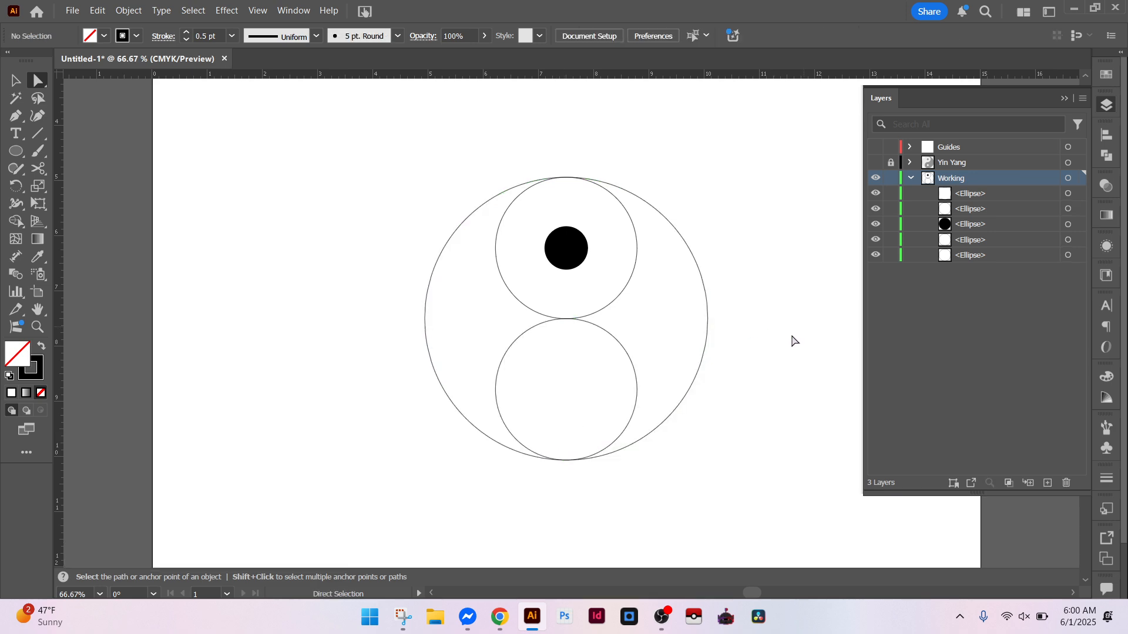
pyautogui.click(638, 377)
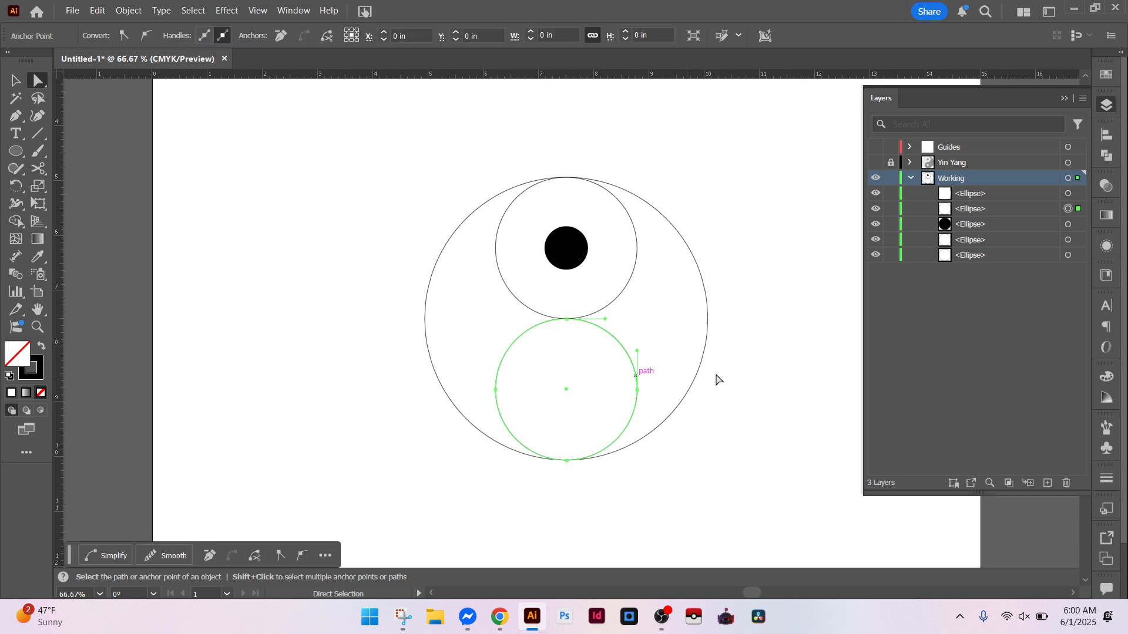
pyautogui.hotkey('shift', 'x')
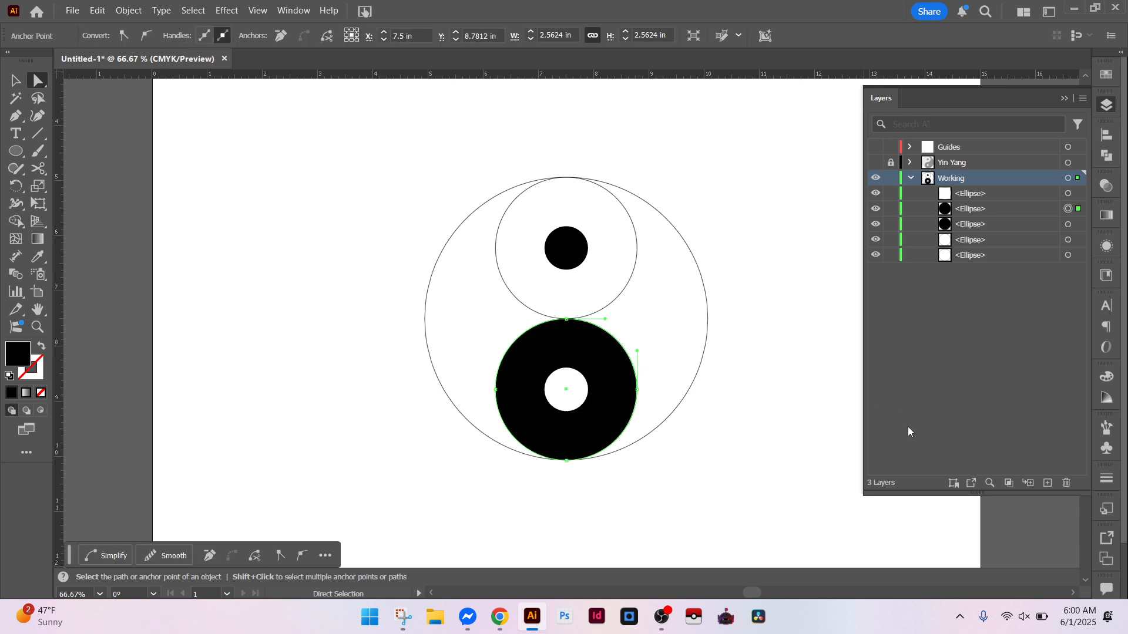
pyautogui.click(908, 430)
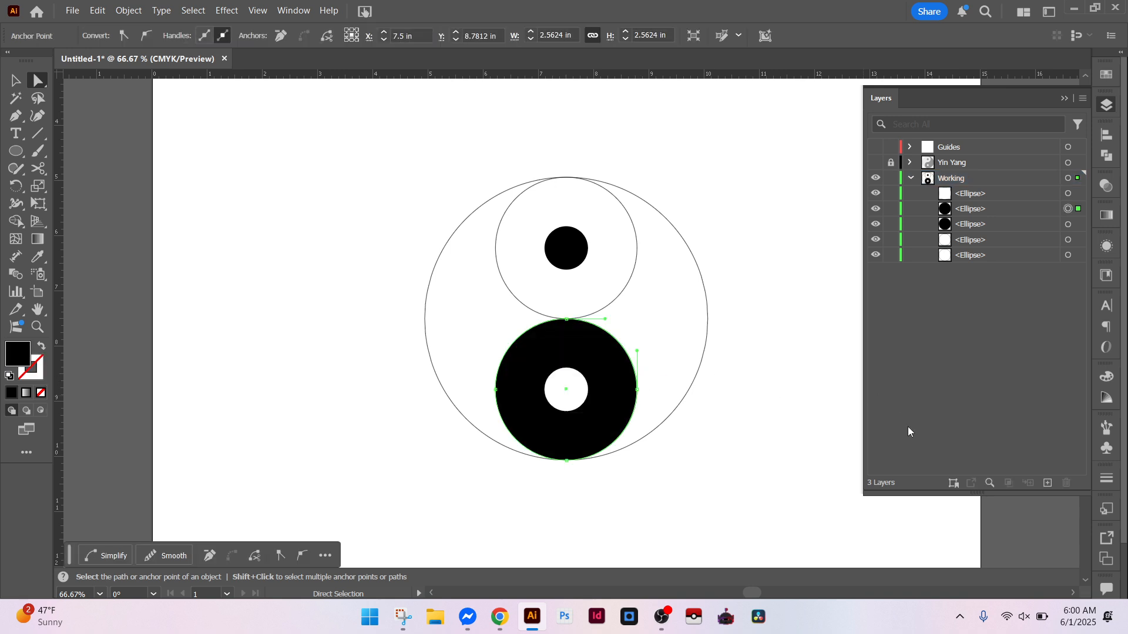
# Step: Select all circles and use Shape Builder to merge the lower circle with the right-hand region and the upper circle with the left-hand region
pyautogui.click(15, 83)
pyautogui.moveTo(369, 159); pyautogui.dragTo(769, 495)
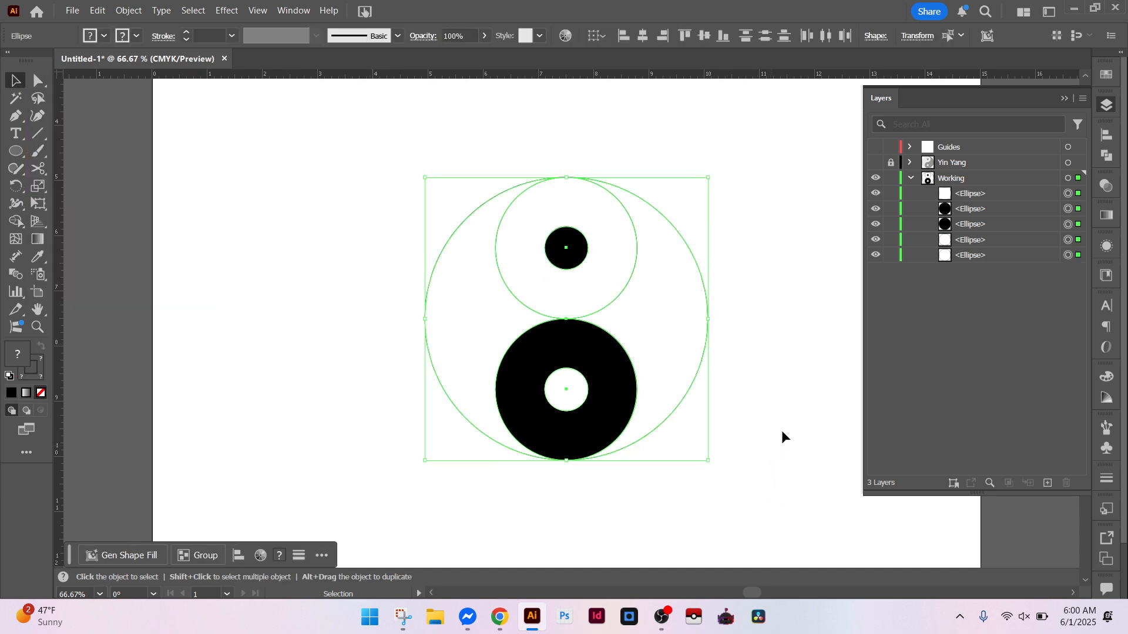
pyautogui.click(14, 227)
pyautogui.moveTo(607, 383); pyautogui.dragTo(657, 345)
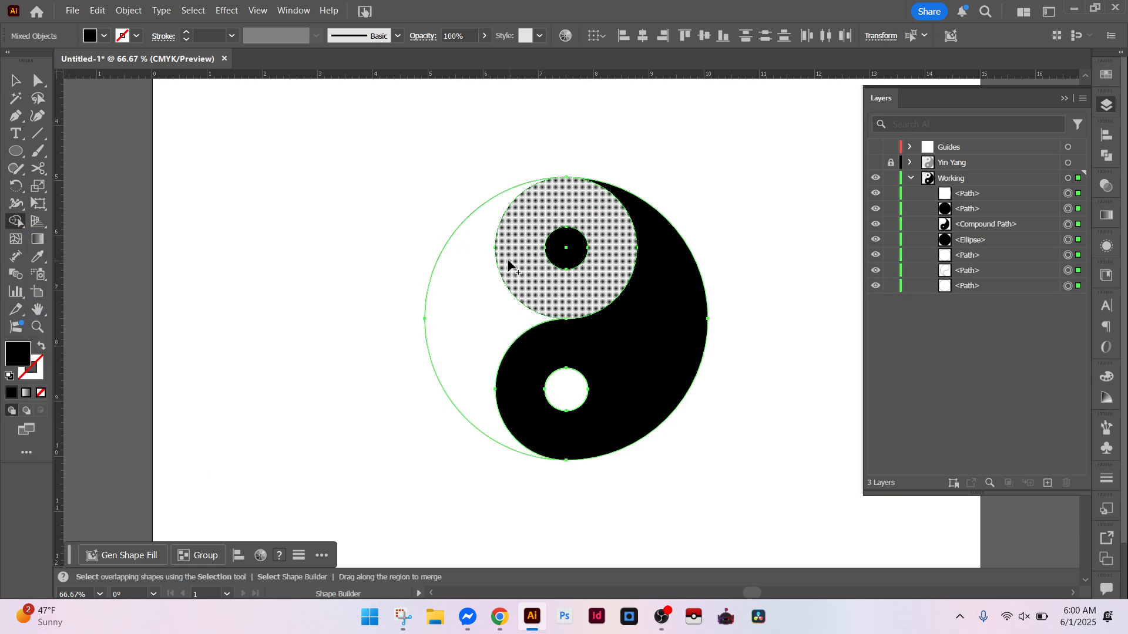
pyautogui.moveTo(511, 262); pyautogui.dragTo(442, 309)
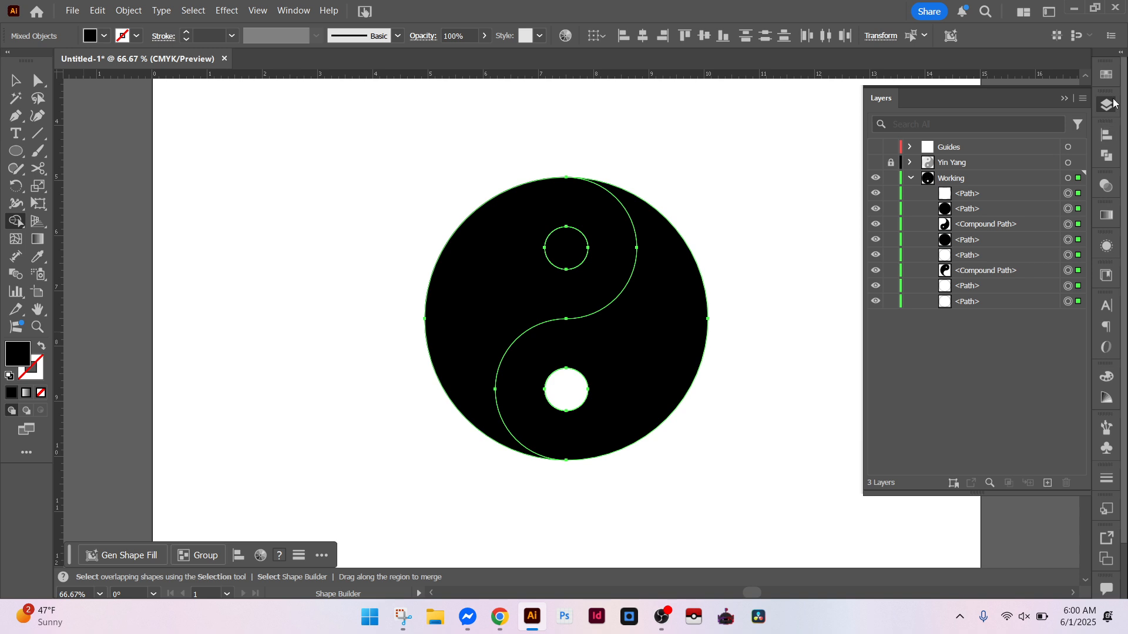
# Step: Fill the merged left half of the symbol with white and deselect it
pyautogui.click(1108, 77)
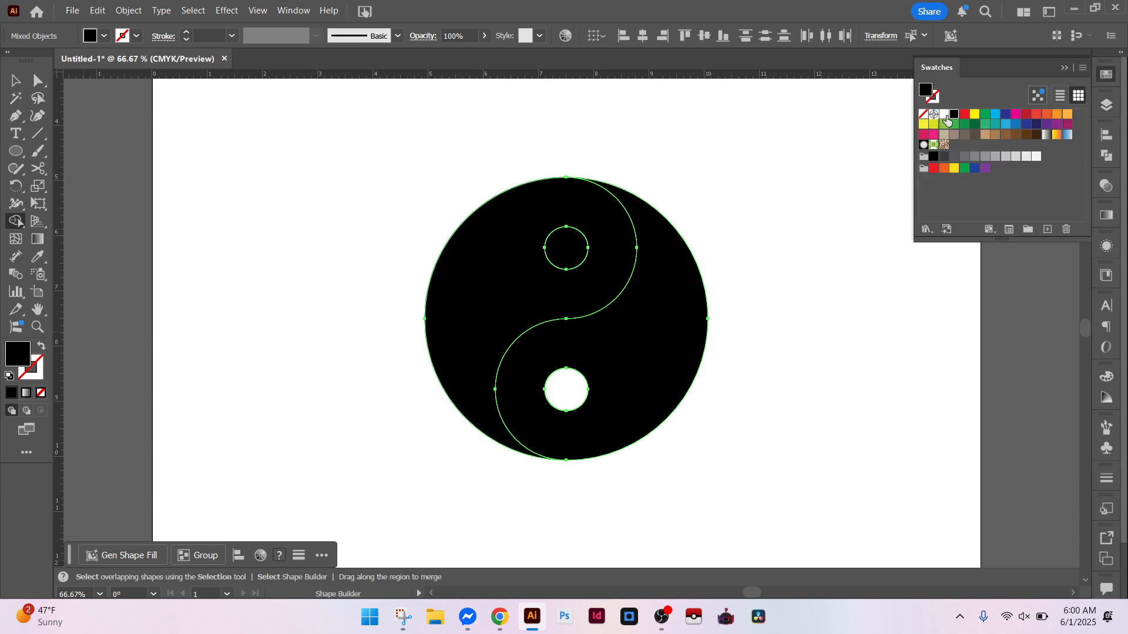
pyautogui.click(945, 116)
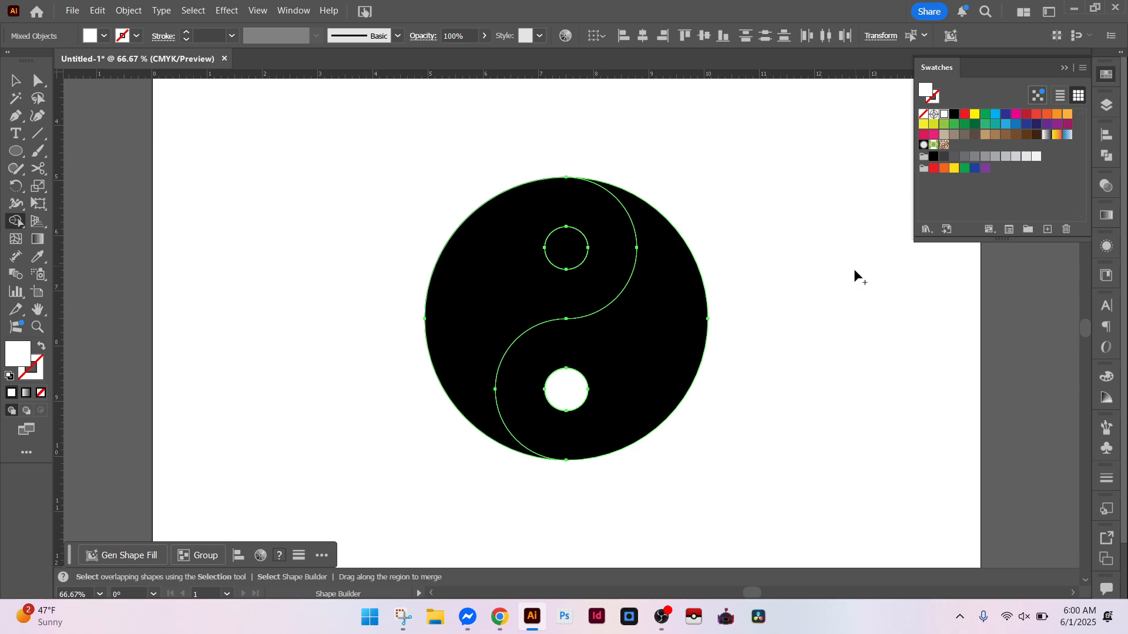
pyautogui.press('a')
pyautogui.click(848, 310)
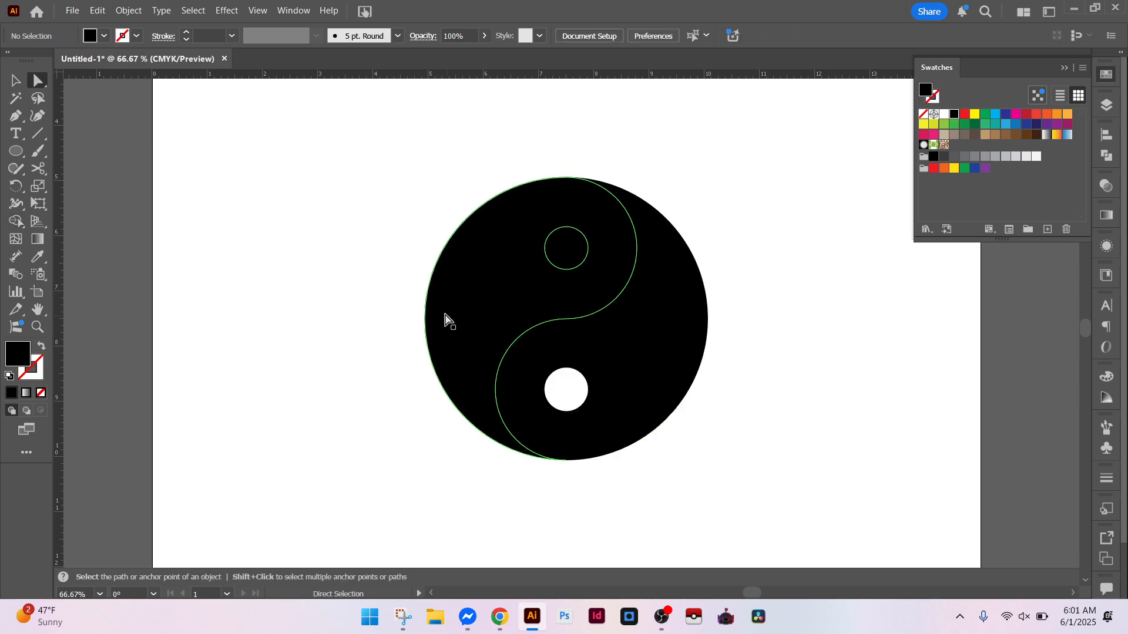
pyautogui.click(473, 313)
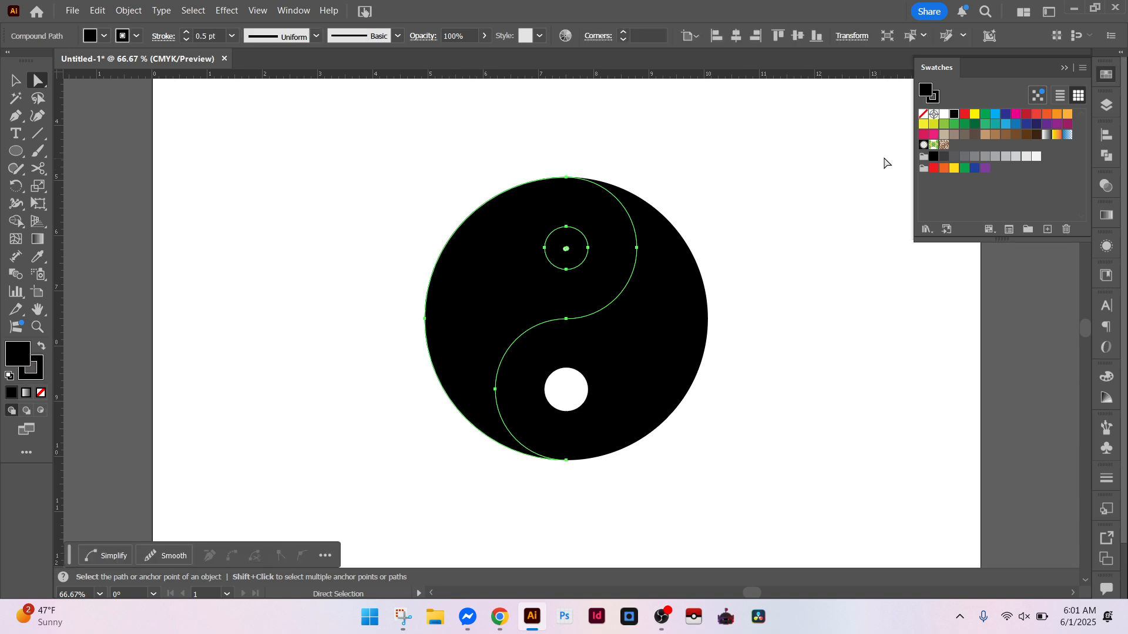
pyautogui.click(945, 115)
pyautogui.click(799, 272)
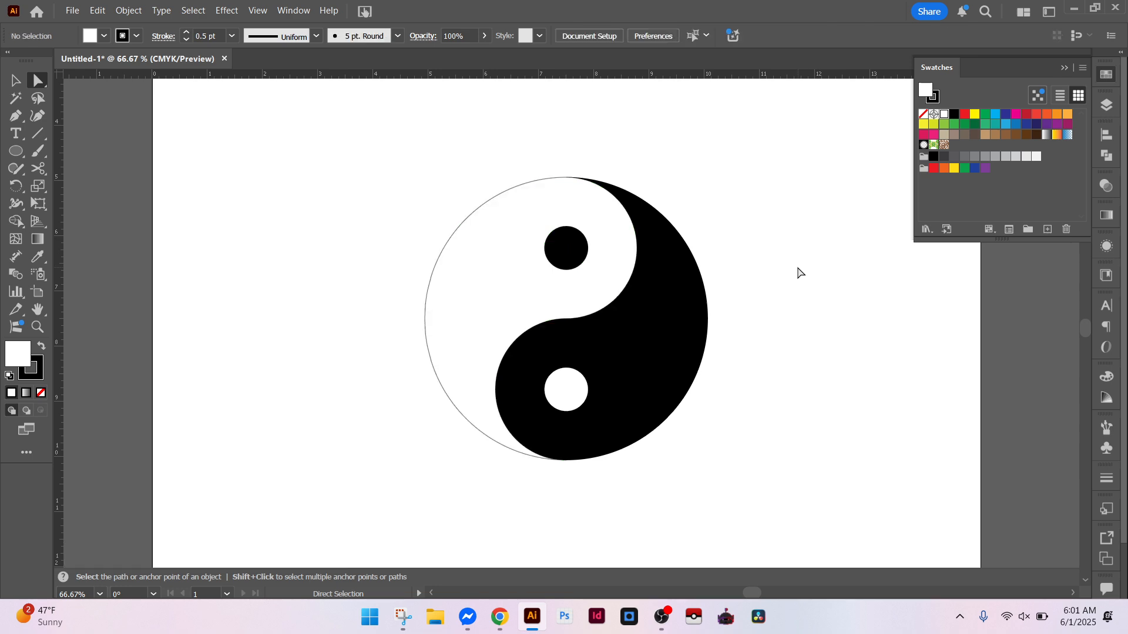
# Step: Examine the edges of the black half against the outlined white half at the symbol's top and bottom
pyautogui.click(608, 342)
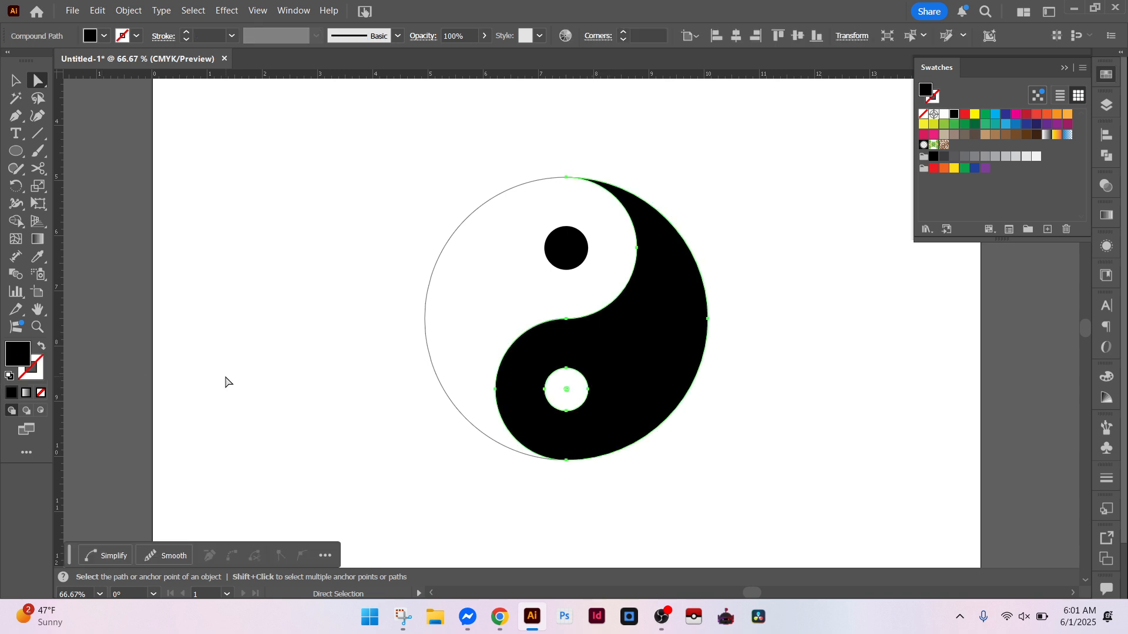
pyautogui.hotkey('ctrl', '+')
pyautogui.hotkey('ctrl', '+')
pyautogui.hotkey('ctrl', '+')
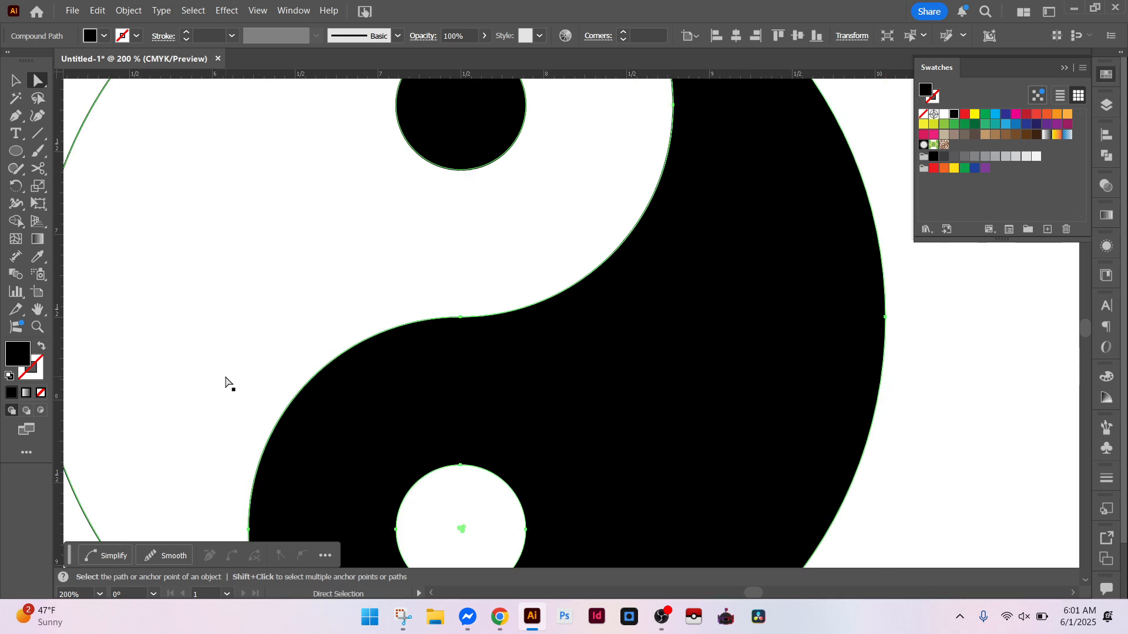
pyautogui.scroll(5, 225, 382)
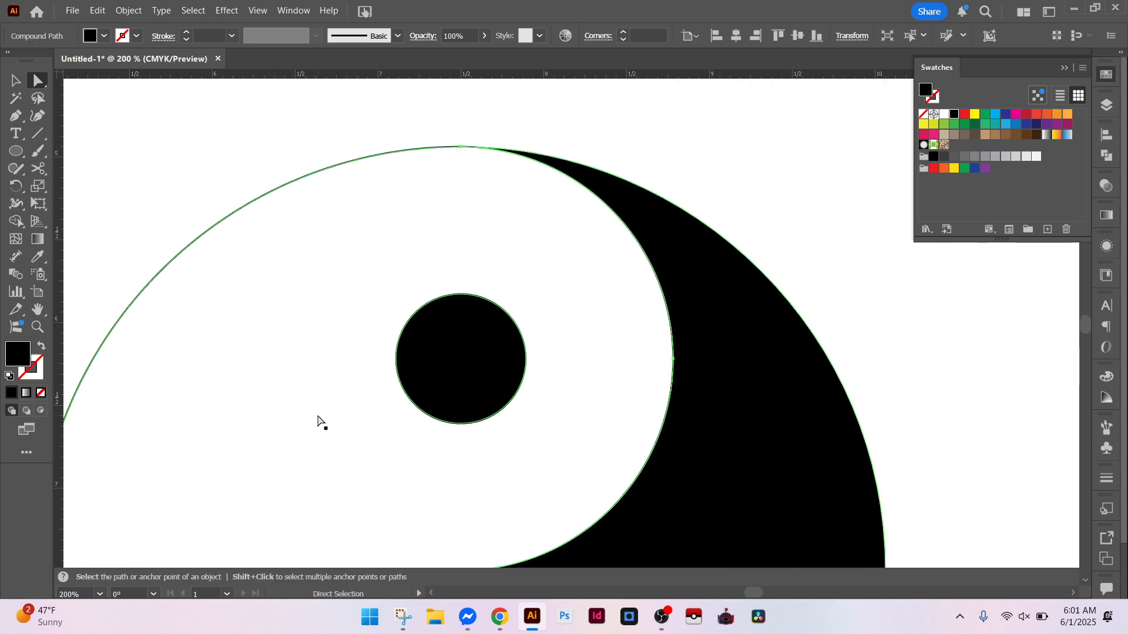
pyautogui.click(322, 420)
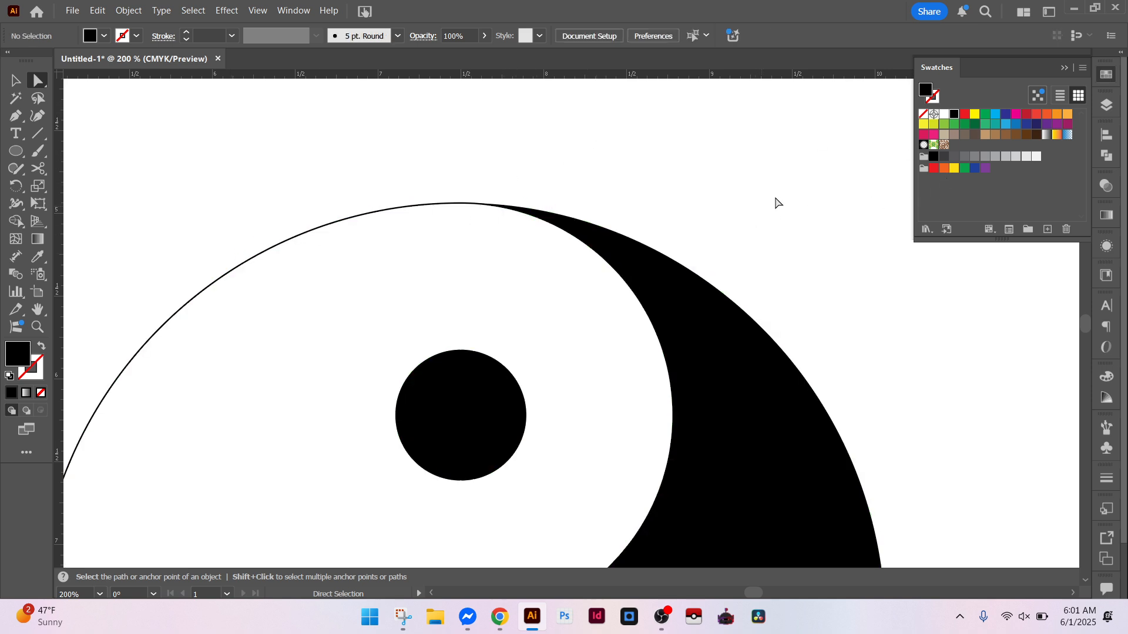
pyautogui.scroll(-3, 334, 234)
pyautogui.scroll(-7, 335, 234)
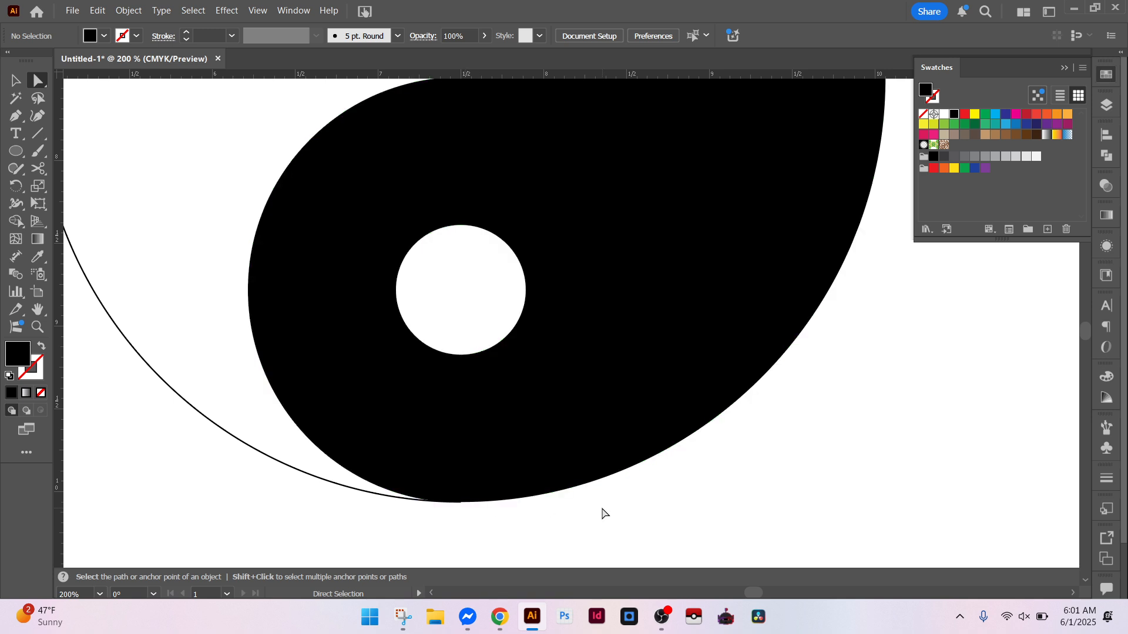
# Step: Add a black 1 pt stroke to the black half of the symbol and deselect it
pyautogui.click(531, 454)
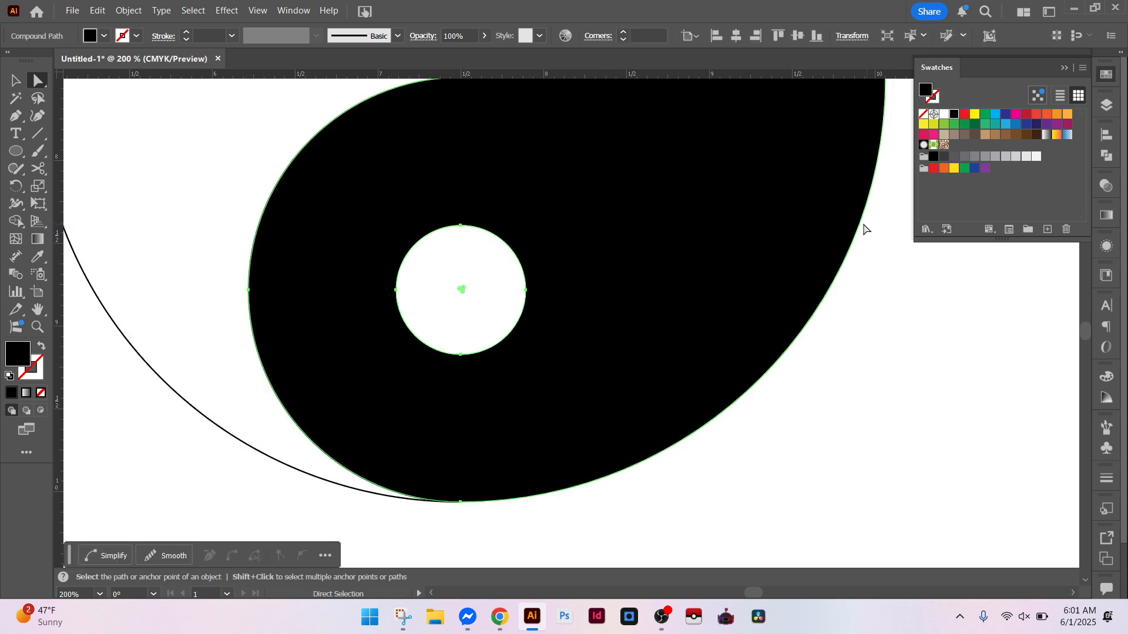
pyautogui.press('x')
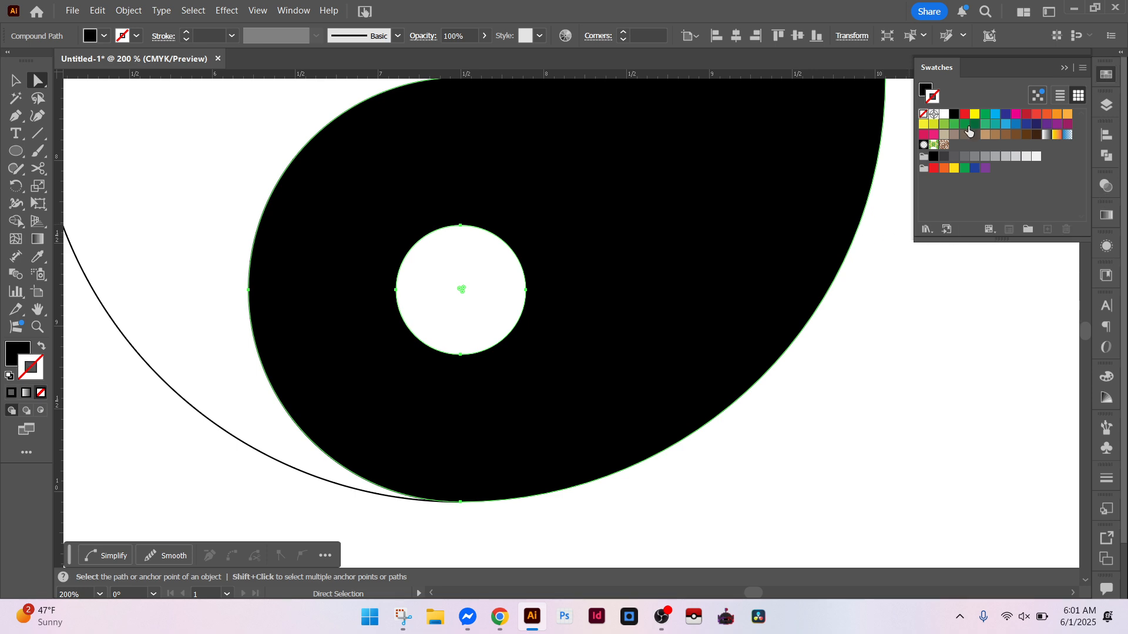
pyautogui.click(953, 115)
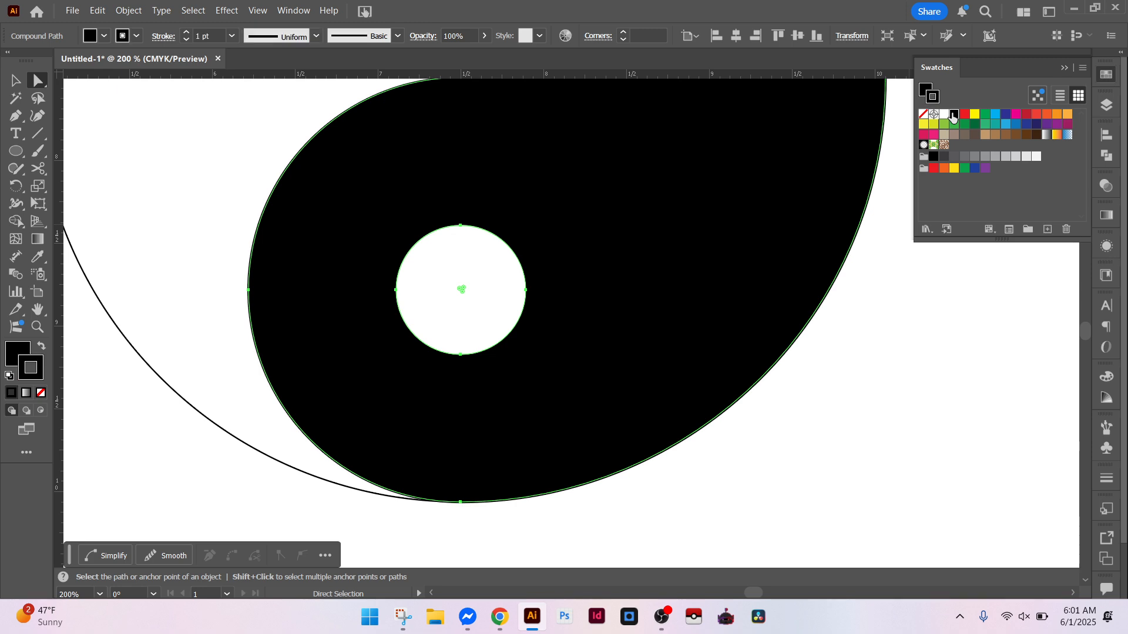
pyautogui.click(987, 433)
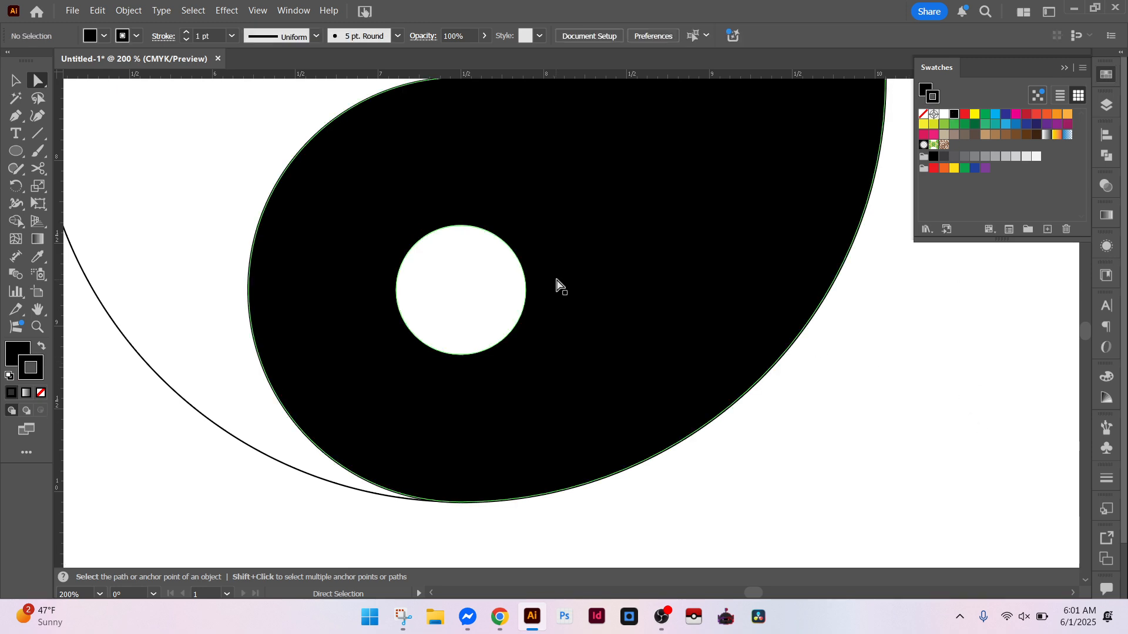
# Step: Select the black half and examine how its stroked tip meets the white half's outline at the symbol's top
pyautogui.press('space')
pyautogui.moveTo(695, 257); pyautogui.dragTo(733, 494)
pyautogui.moveTo(667, 244); pyautogui.dragTo(687, 484)
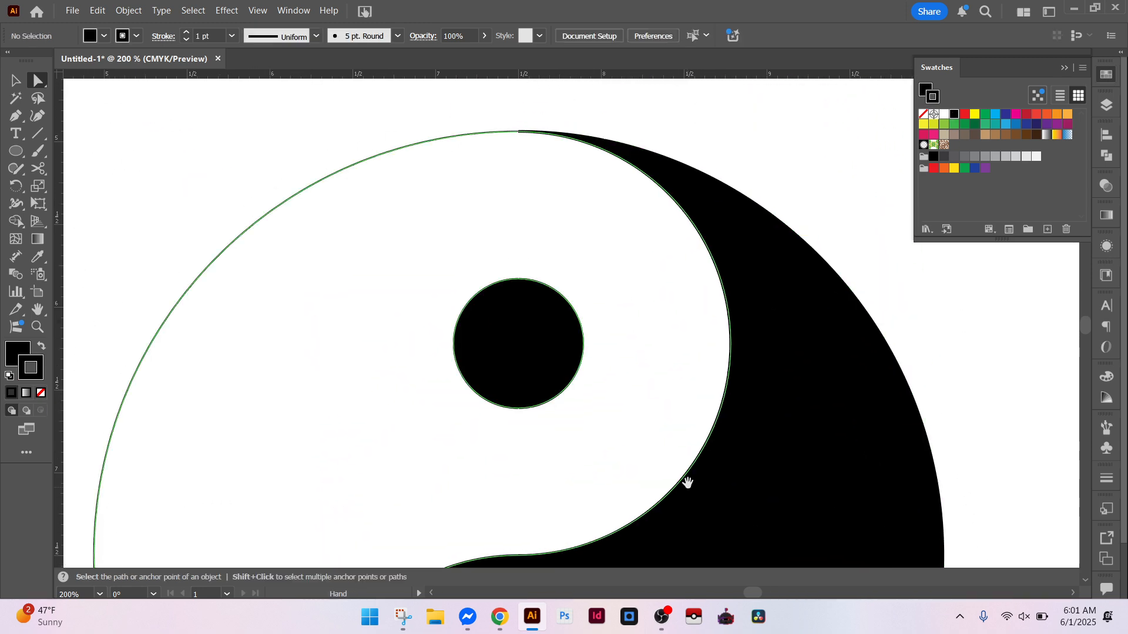
pyautogui.moveTo(628, 358); pyautogui.dragTo(653, 521)
pyautogui.click(726, 370)
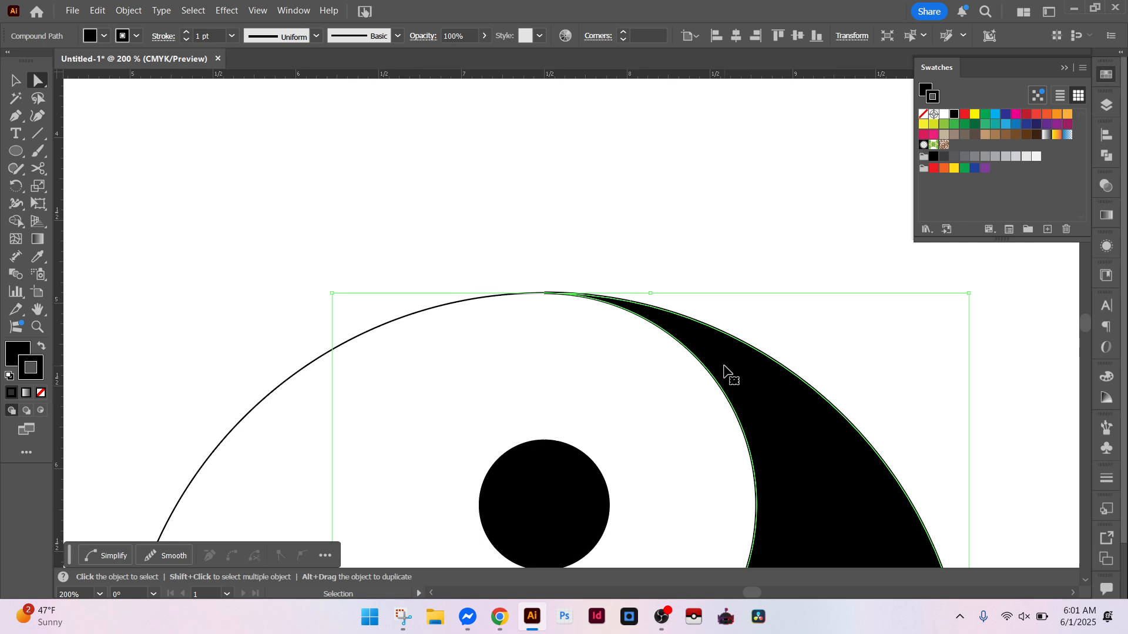
pyautogui.hotkey('ctrl', '+')
pyautogui.press('space')
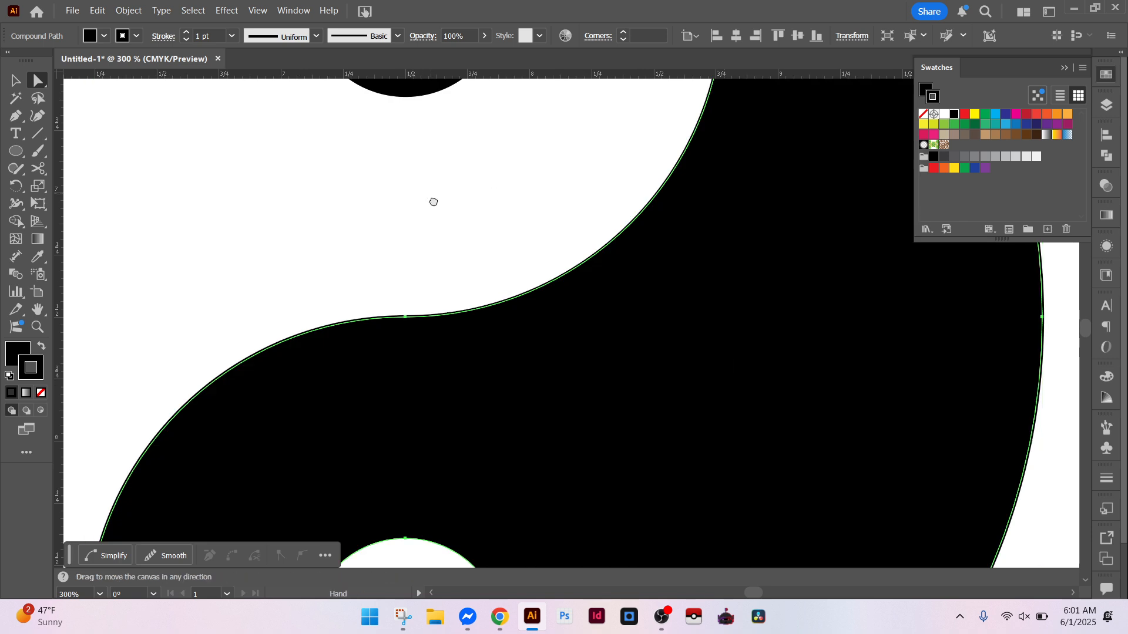
pyautogui.moveTo(433, 202); pyautogui.dragTo(461, 501)
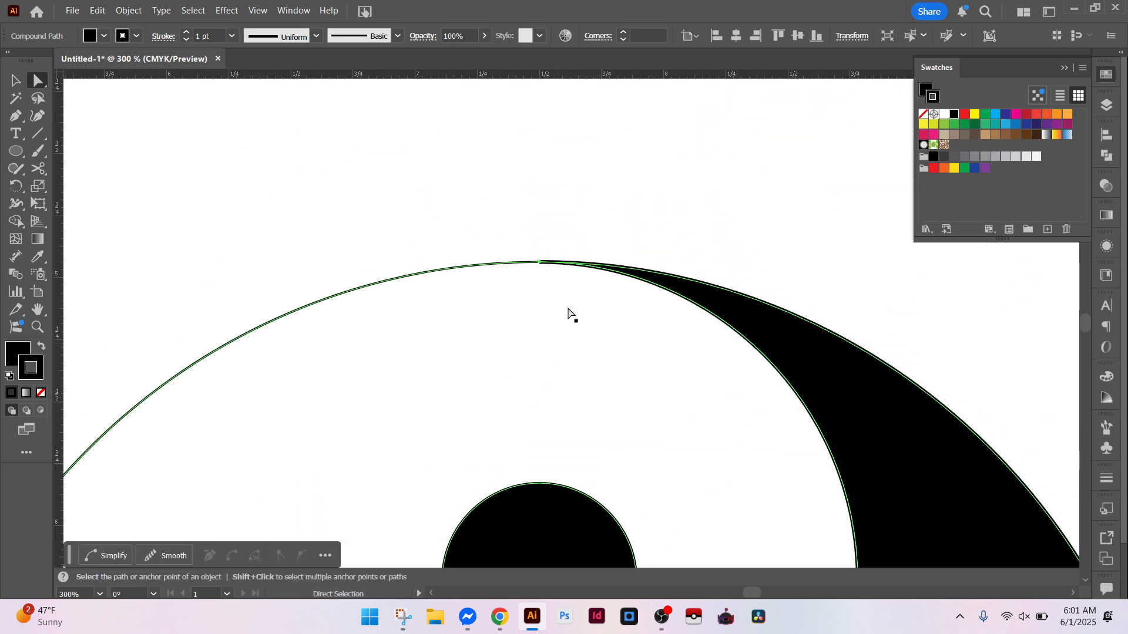
pyautogui.click(572, 276)
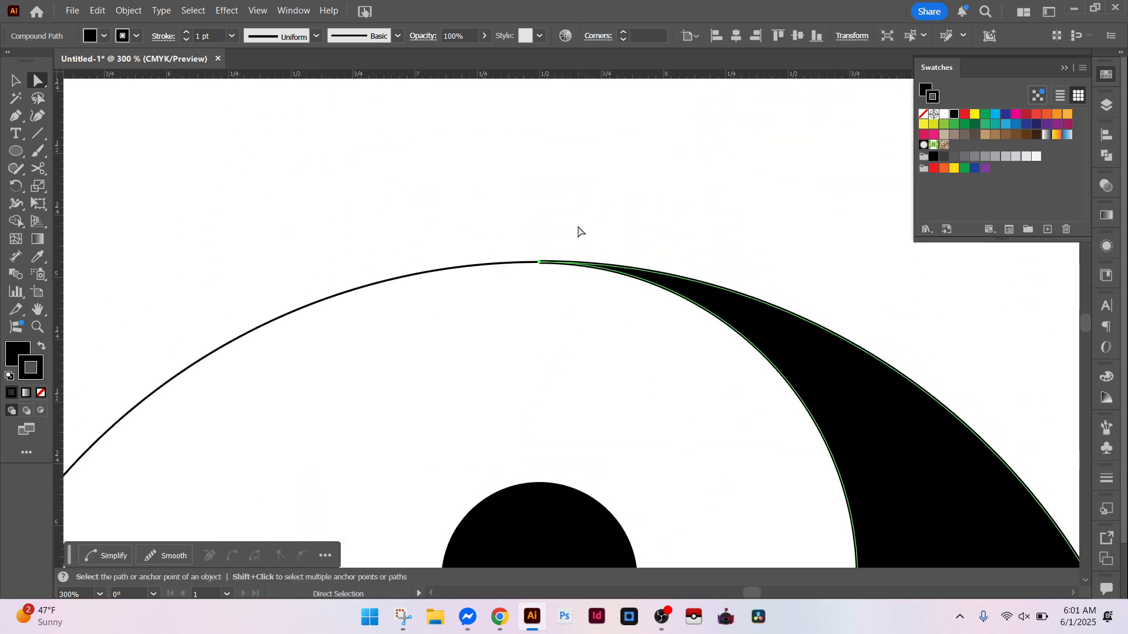
# Step: Remove the stroke from the black half of the symbol
pyautogui.click(543, 263)
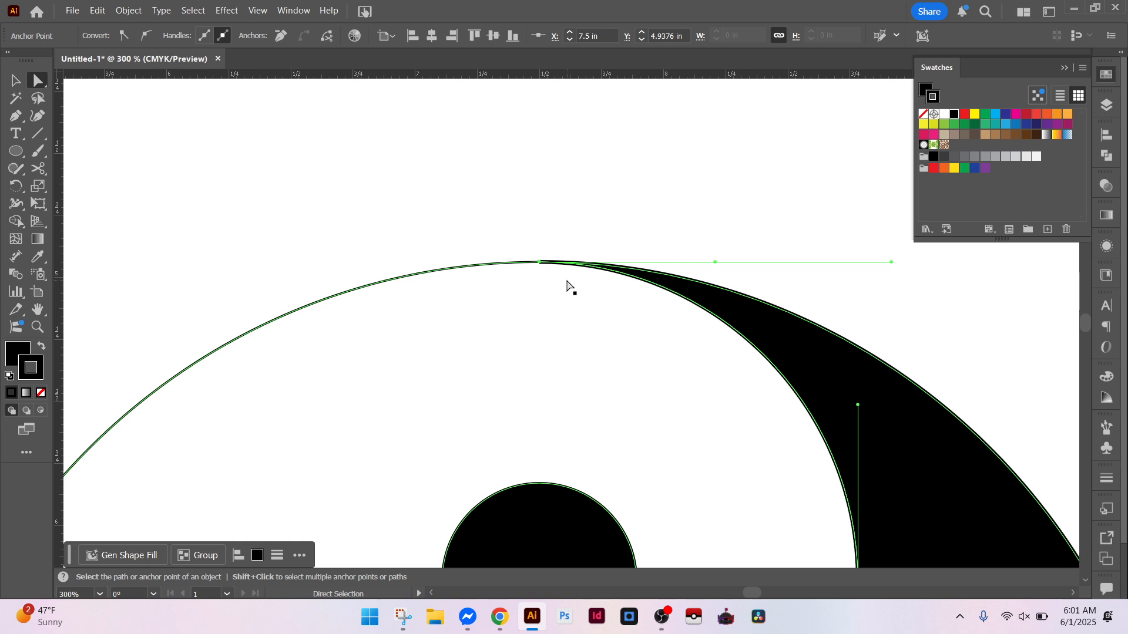
pyautogui.click(674, 171)
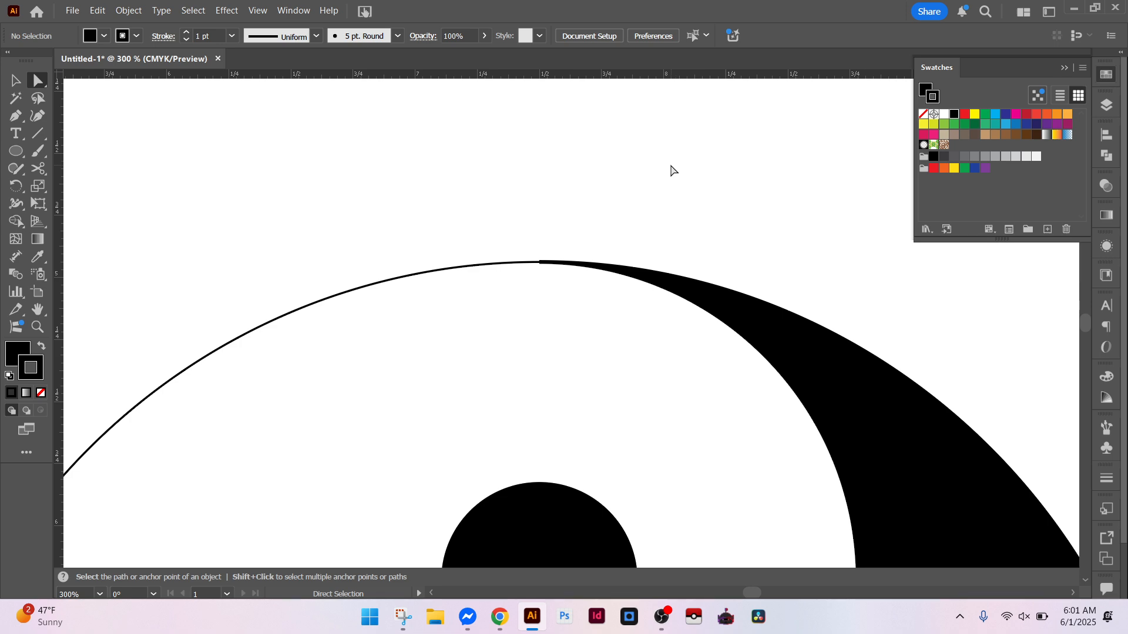
pyautogui.click(851, 393)
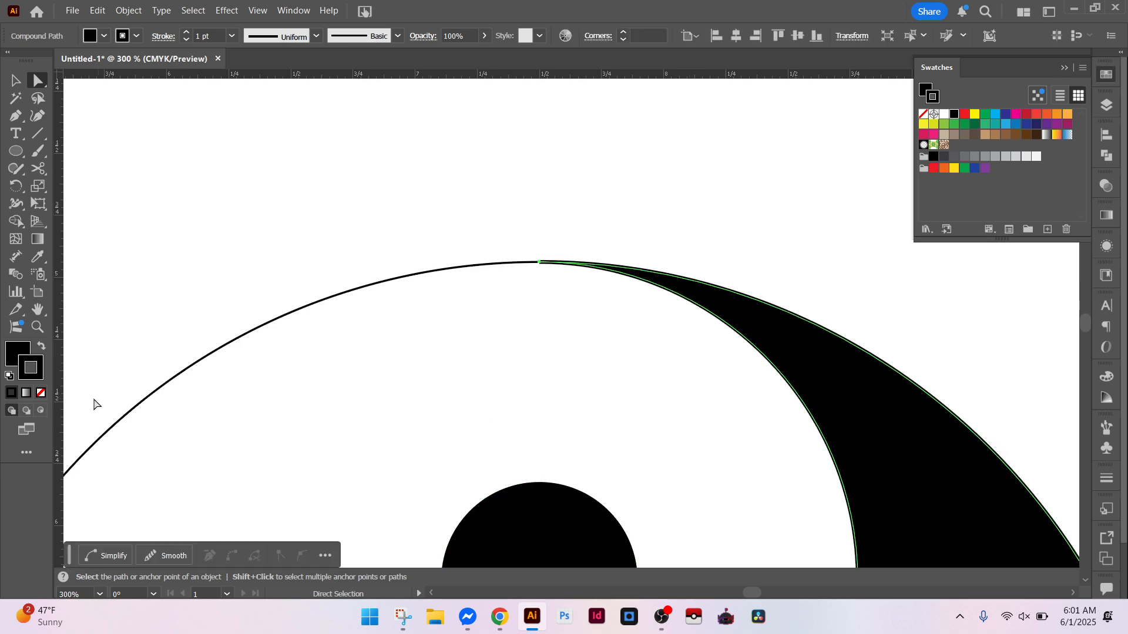
pyautogui.click(41, 393)
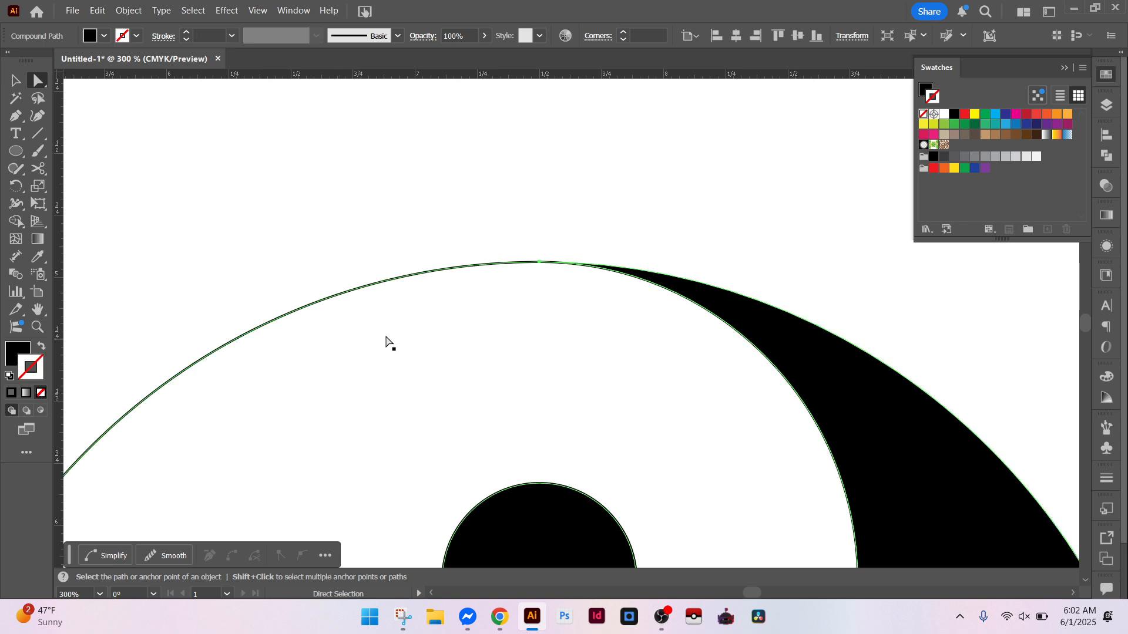
# Step: Align the white half's 0.5 pt black stroke to the inside of its path and deselect it
pyautogui.scroll(-5, 428, 297)
pyautogui.scroll(-10, 458, 280)
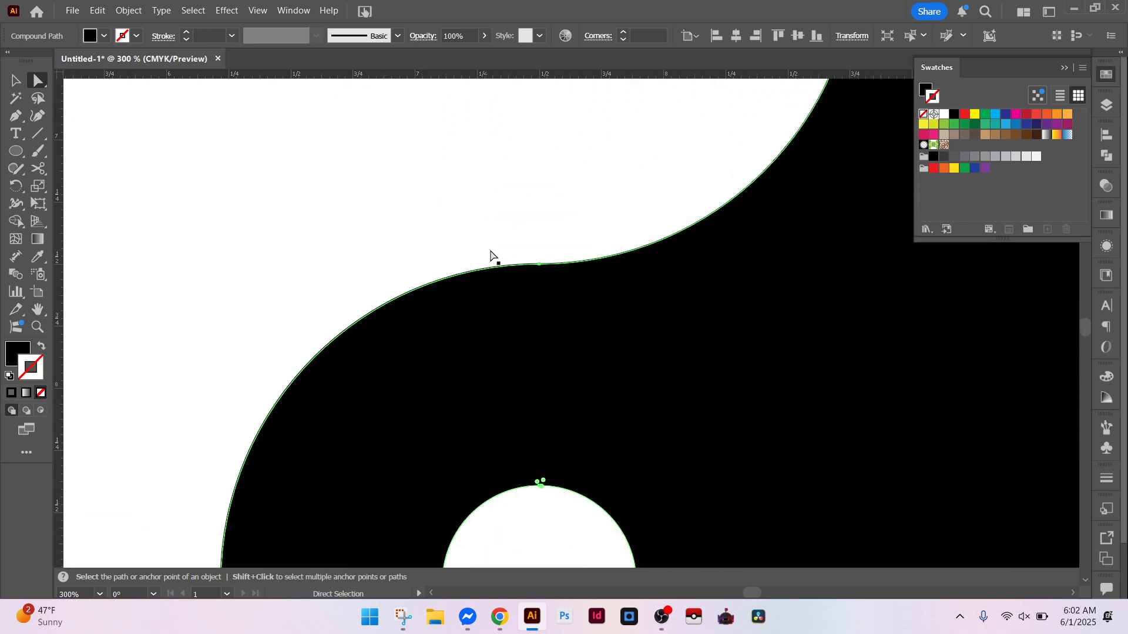
pyautogui.scroll(-3, 593, 240)
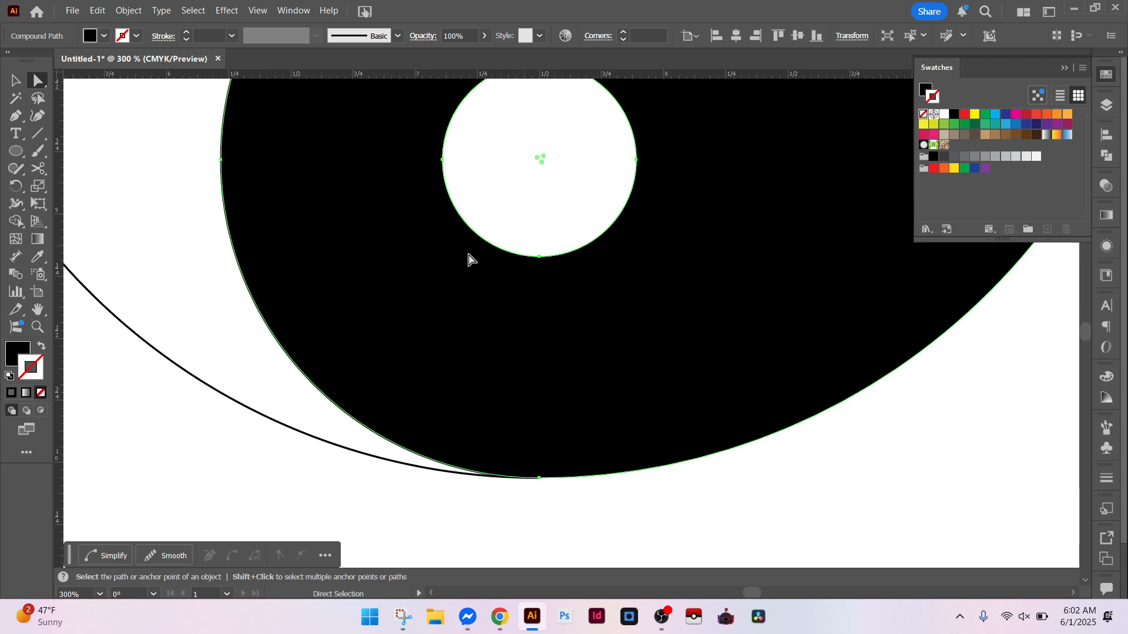
pyautogui.click(216, 390)
pyautogui.press('d')
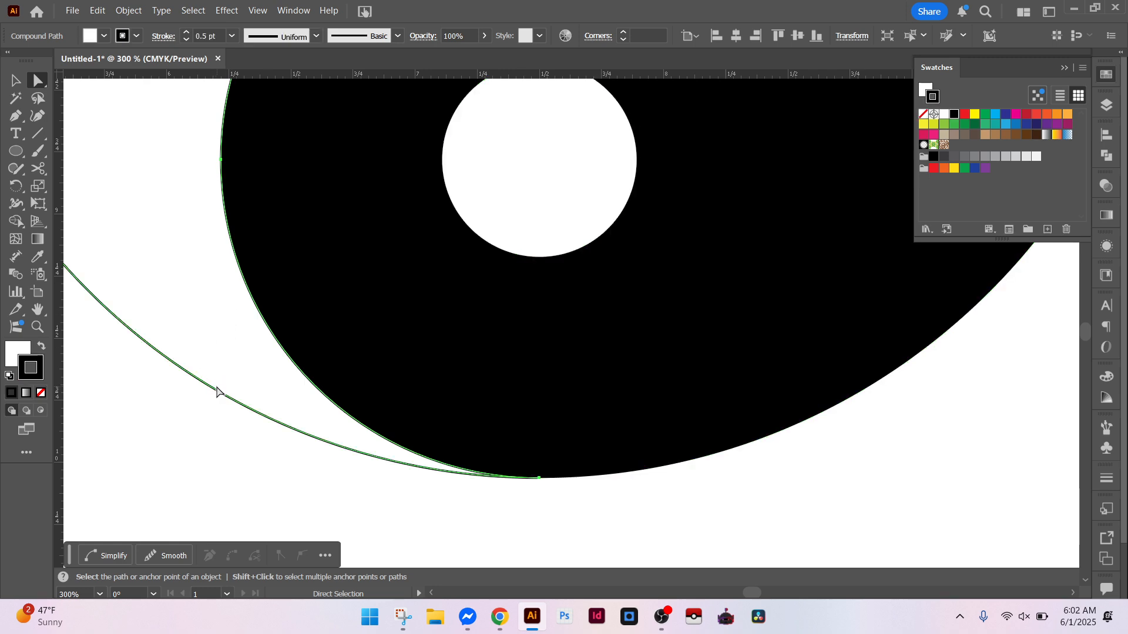
pyautogui.click(159, 37)
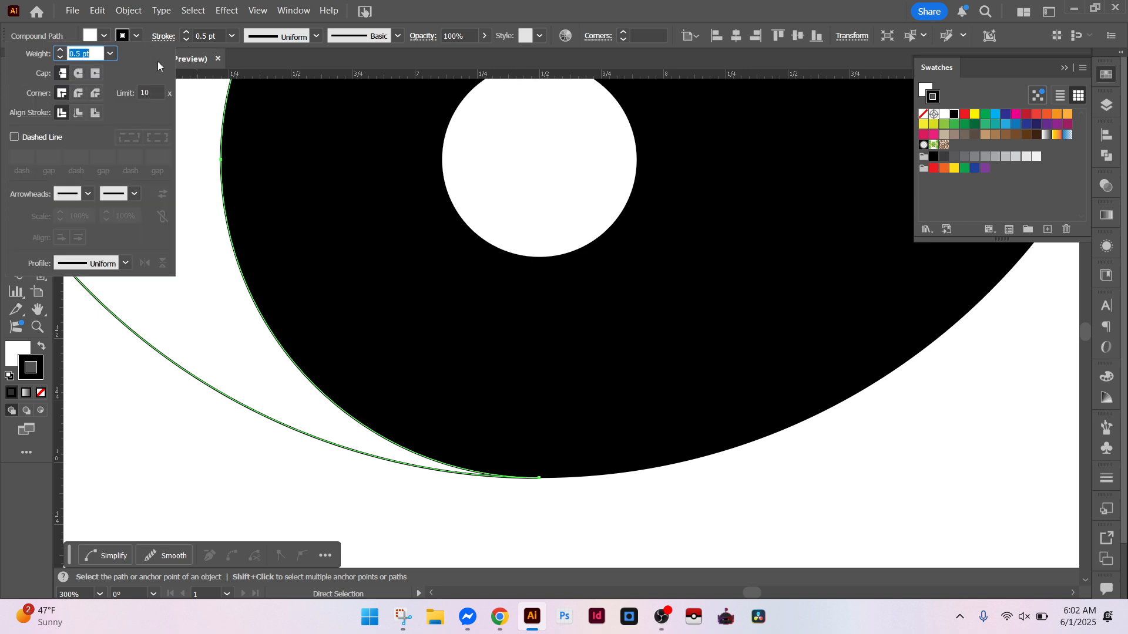
pyautogui.click(78, 118)
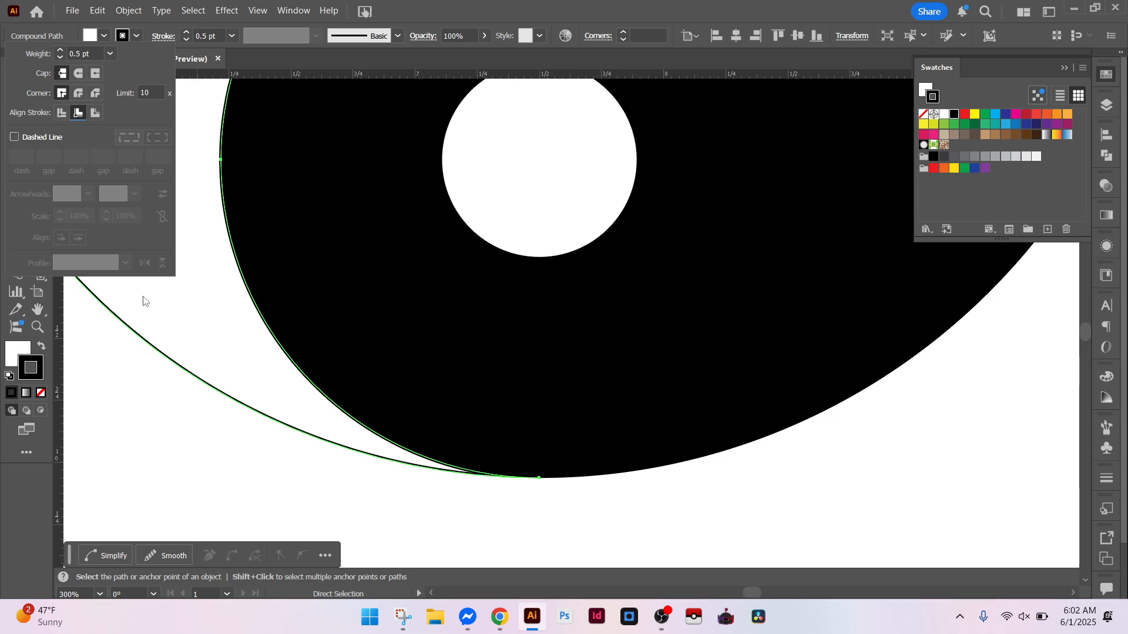
pyautogui.click(567, 529)
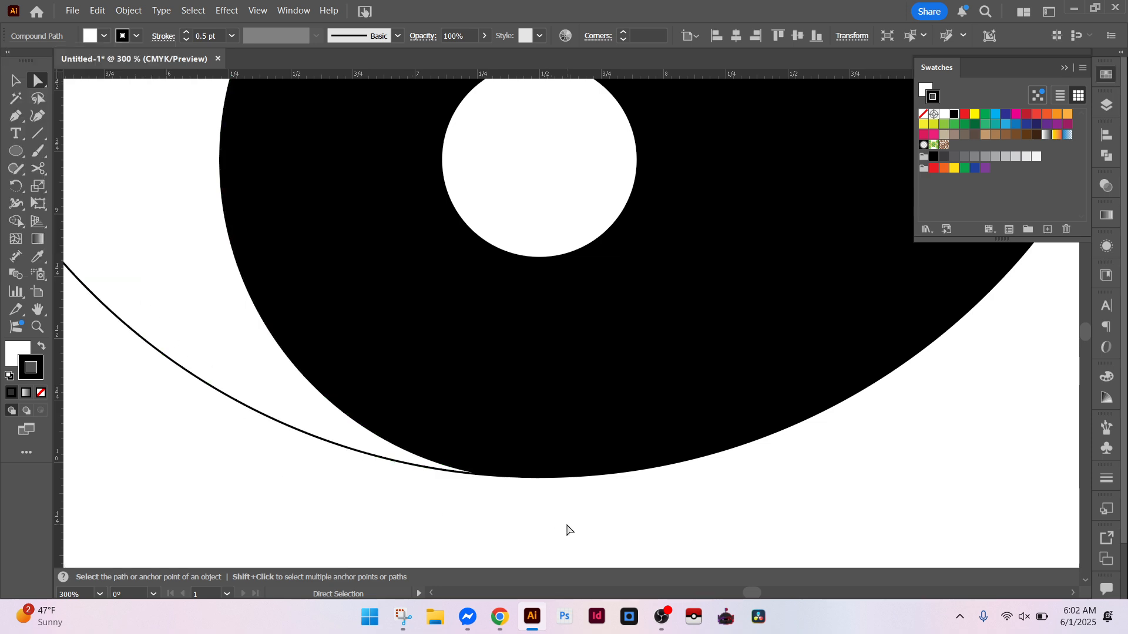
# Step: Scale the whole yin yang symbol up proportionally from its centre until it nearly fills the artboard, and deselect it
pyautogui.moveTo(614, 161); pyautogui.dragTo(626, 632)
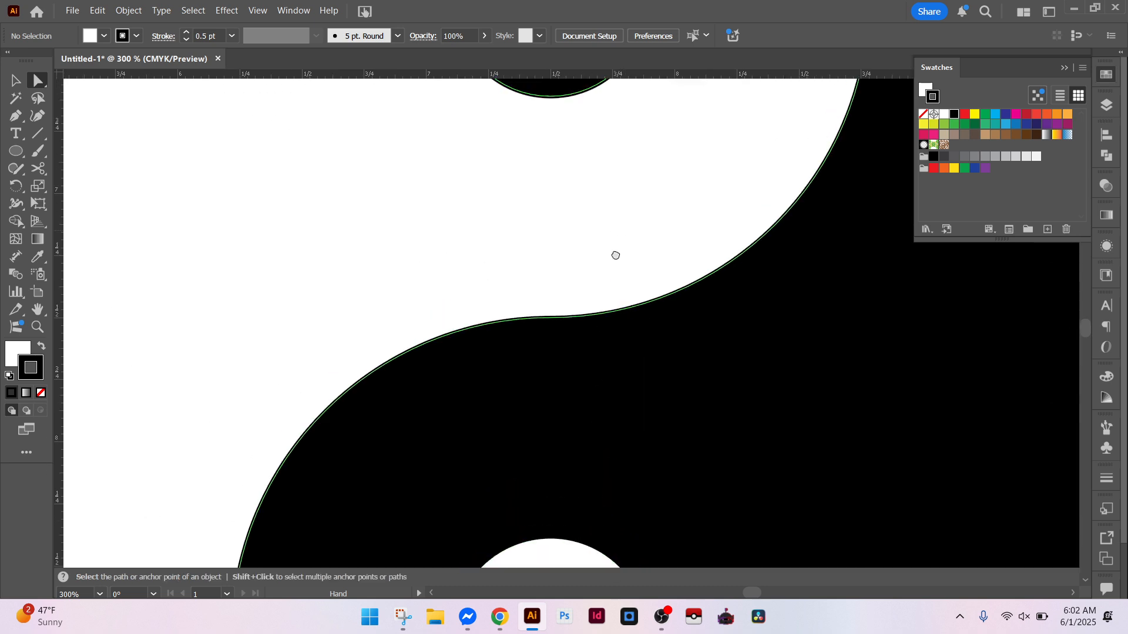
pyautogui.moveTo(614, 255); pyautogui.dragTo(553, 568)
pyautogui.moveTo(542, 318); pyautogui.dragTo(573, 567)
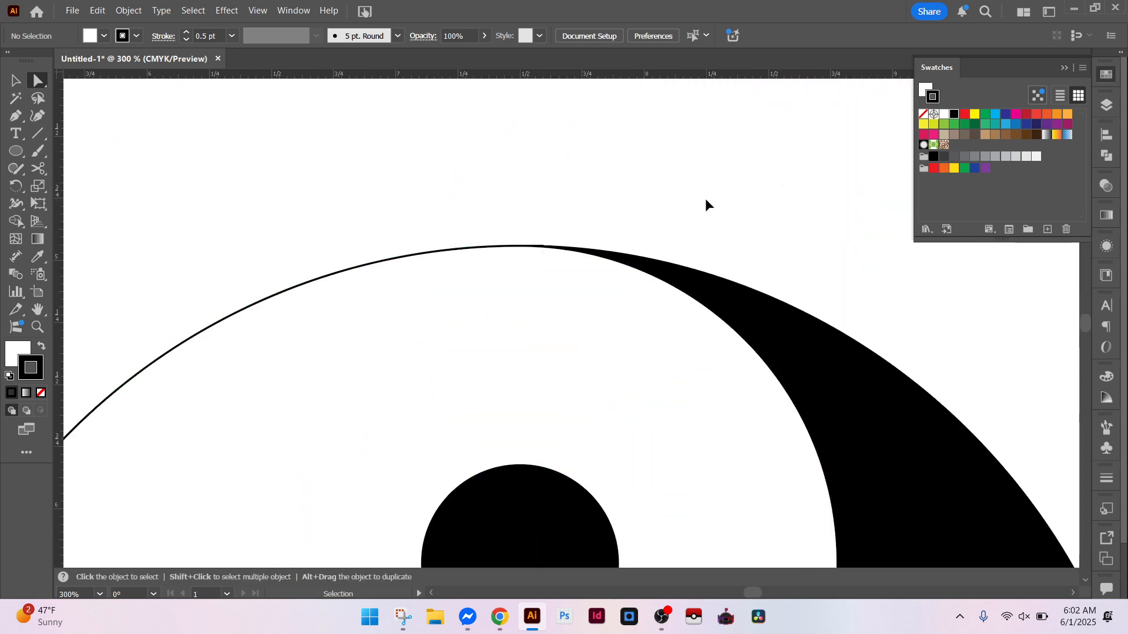
pyautogui.hotkey('ctrl', '0')
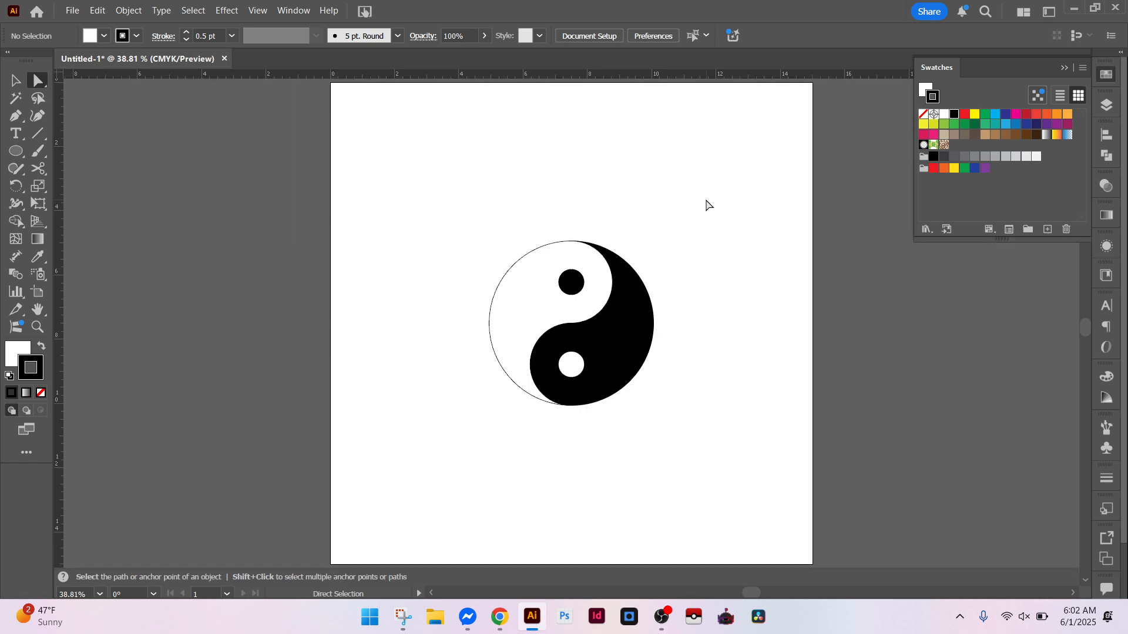
pyautogui.press('v')
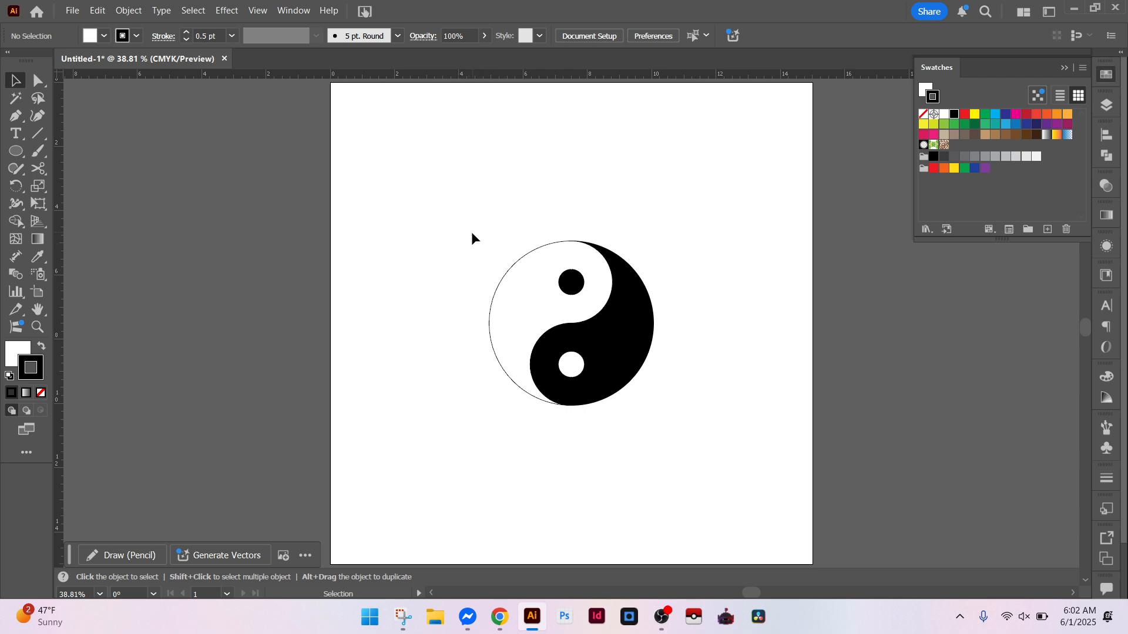
pyautogui.moveTo(464, 222); pyautogui.dragTo(687, 434)
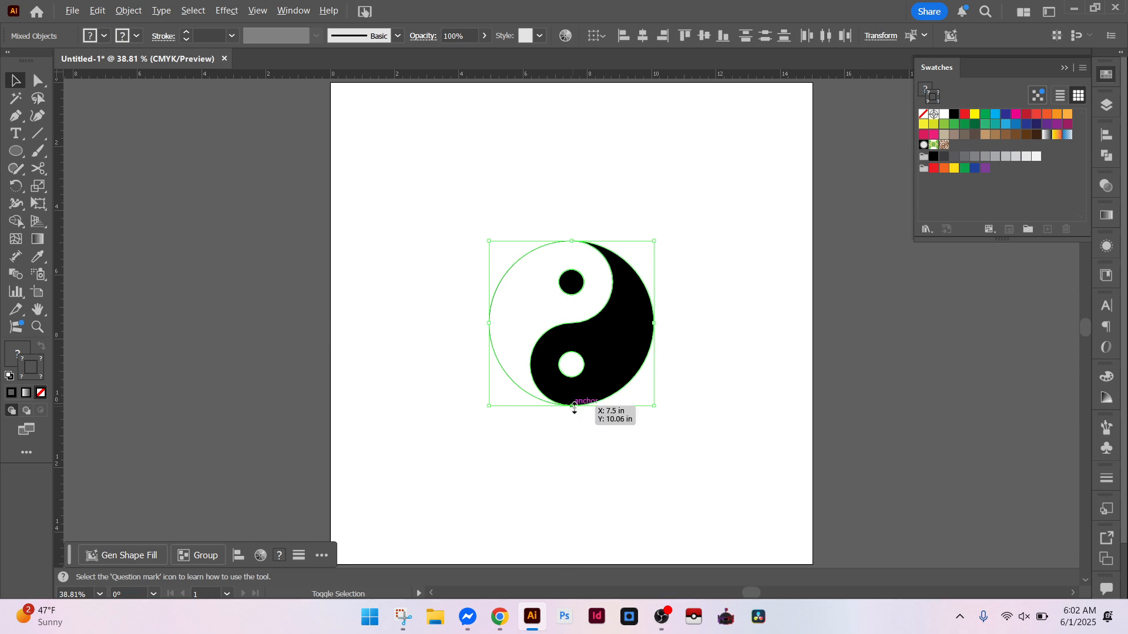
pyautogui.moveTo(574, 407); pyautogui.dragTo(601, 537)
pyautogui.click(873, 369)
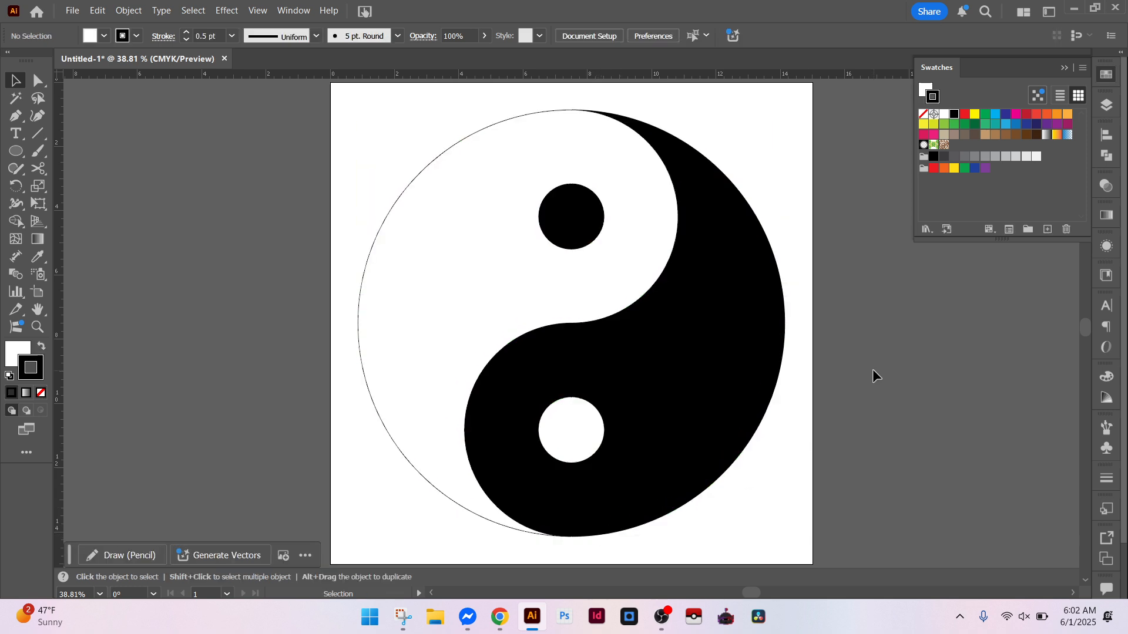
pyautogui.click(419, 177)
pyautogui.click(940, 337)
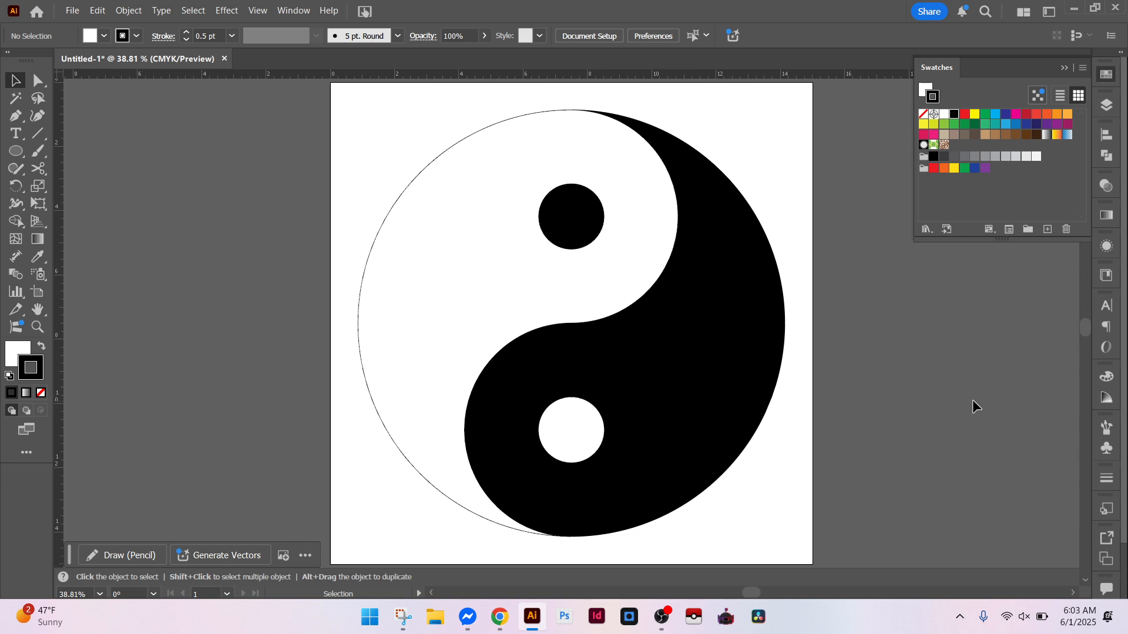
pyautogui.press('a')
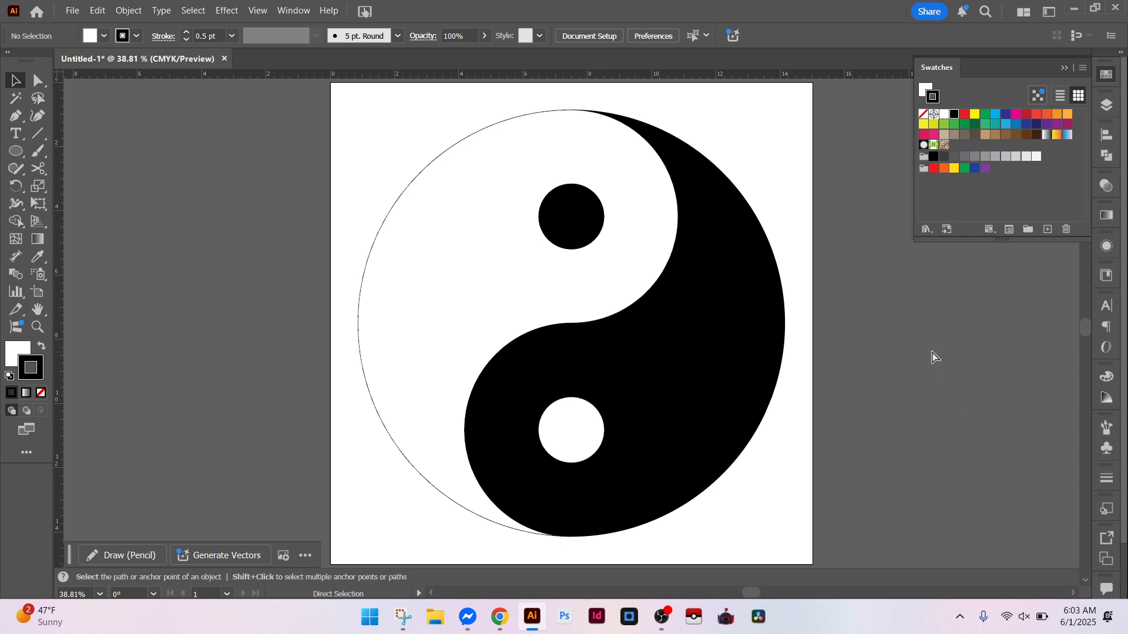
pyautogui.hotkey('ctrl', '-')
pyautogui.press('v')
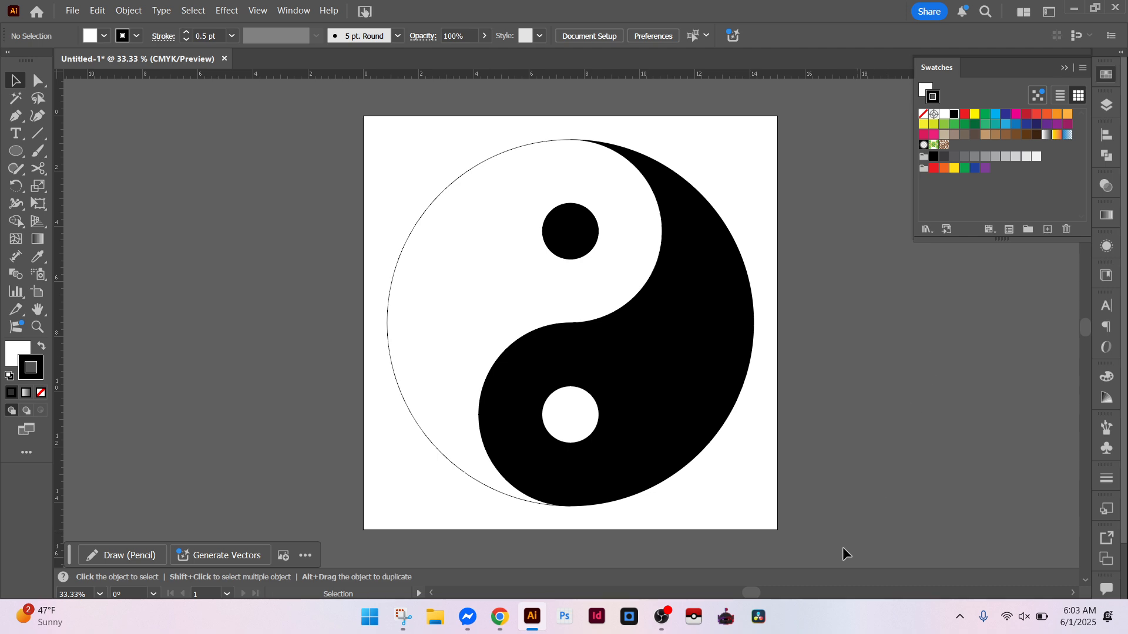
pyautogui.moveTo(663, 620)
pyautogui.click(662, 627)
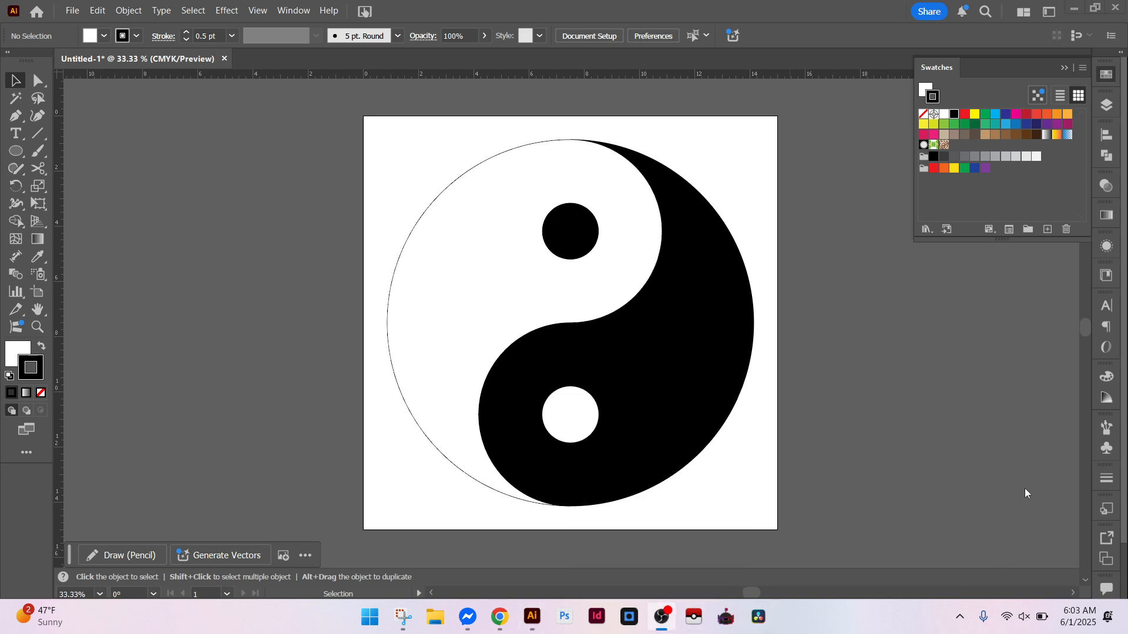